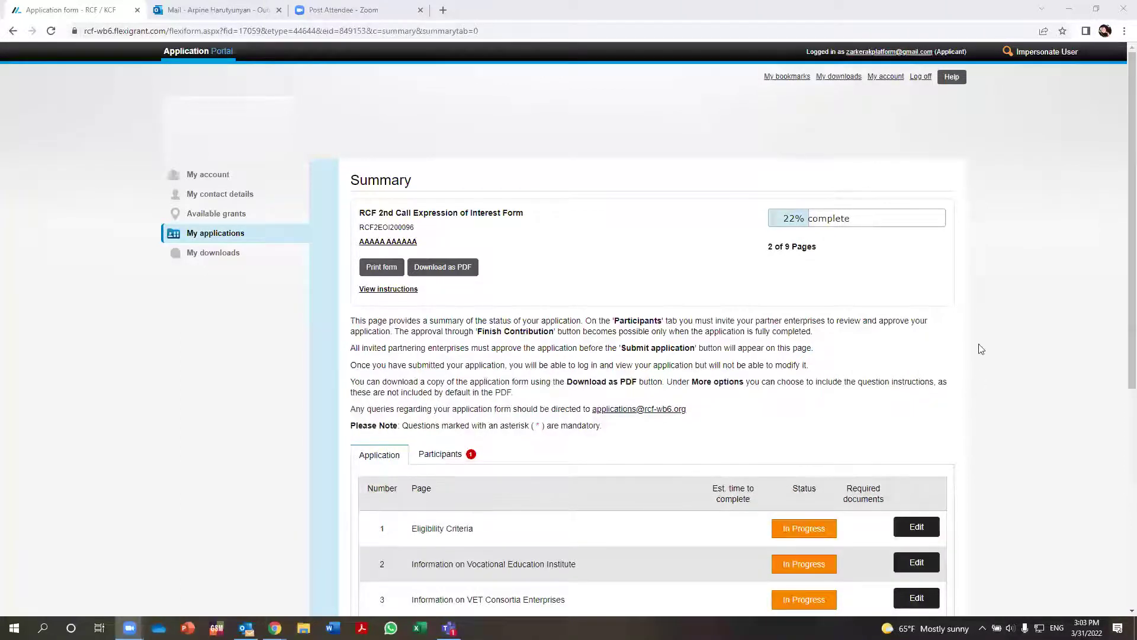
Review the application summary's instructions and the list of form pages with their completion statuses.
scroll(988, 368, down, 1)
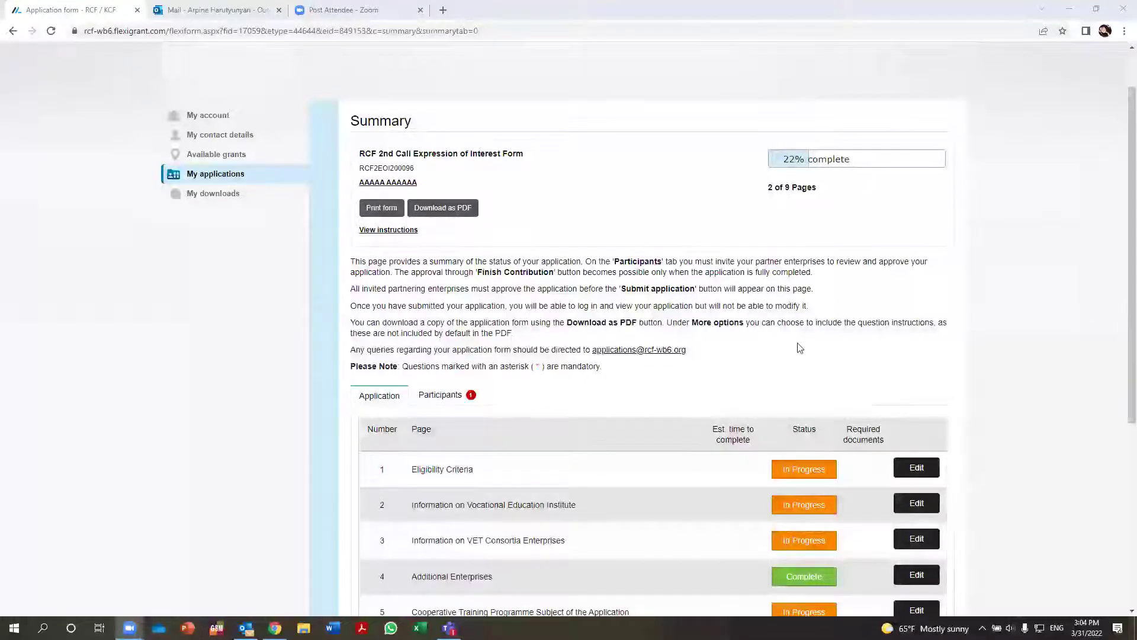
scroll(793, 344, down, 2)
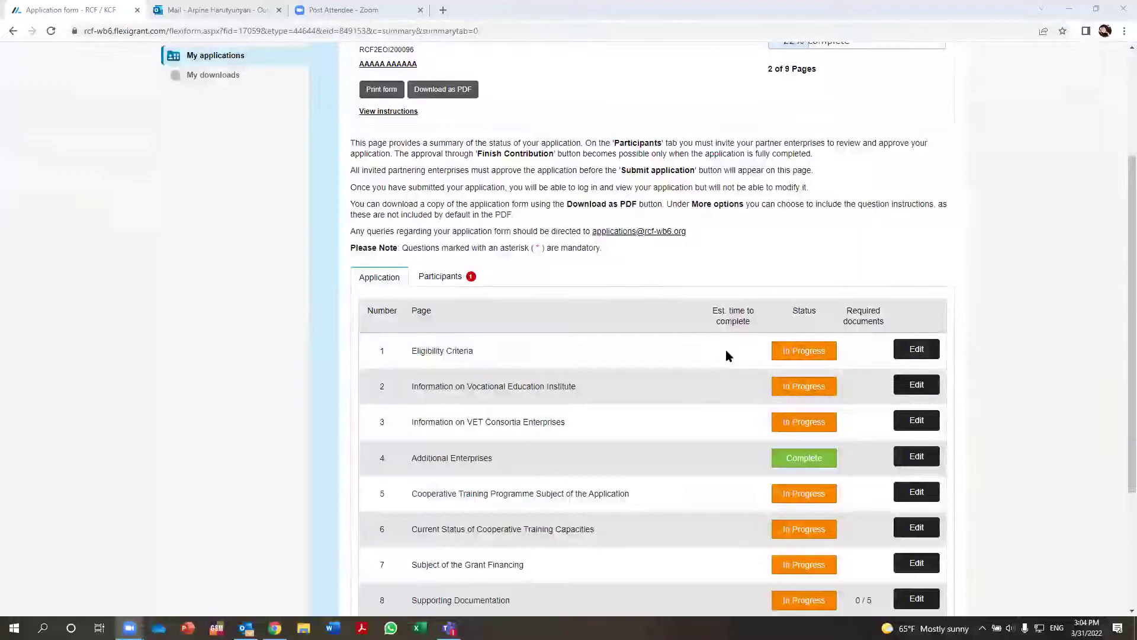
scroll(717, 351, down, 2)
scroll(723, 354, up, 2)
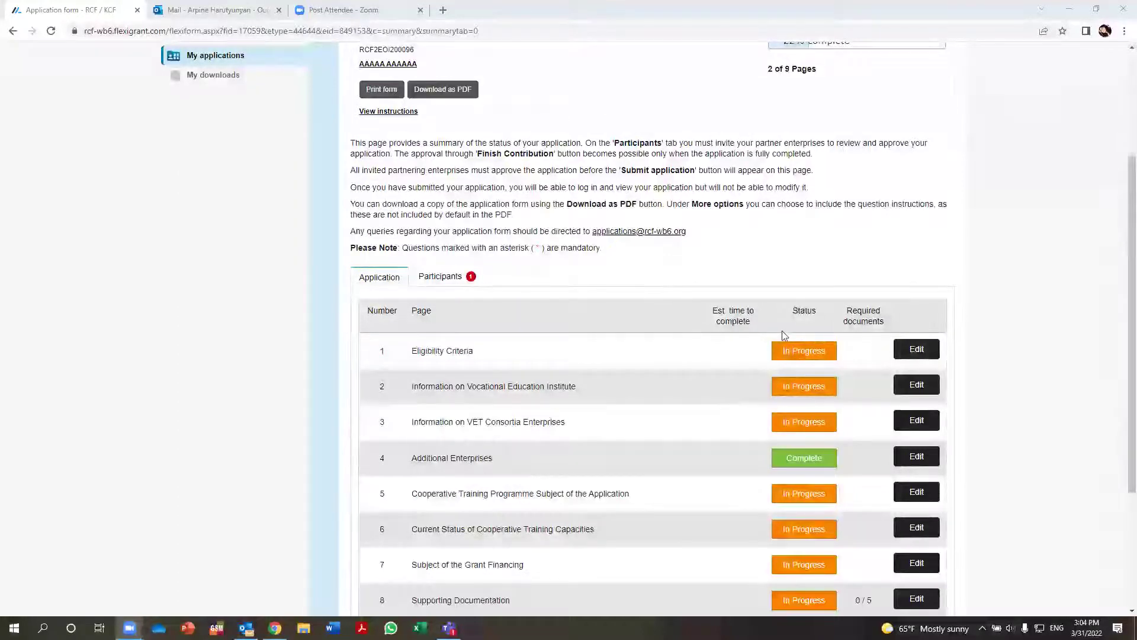
scroll(787, 343, up, 2)
scroll(790, 349, up, 1)
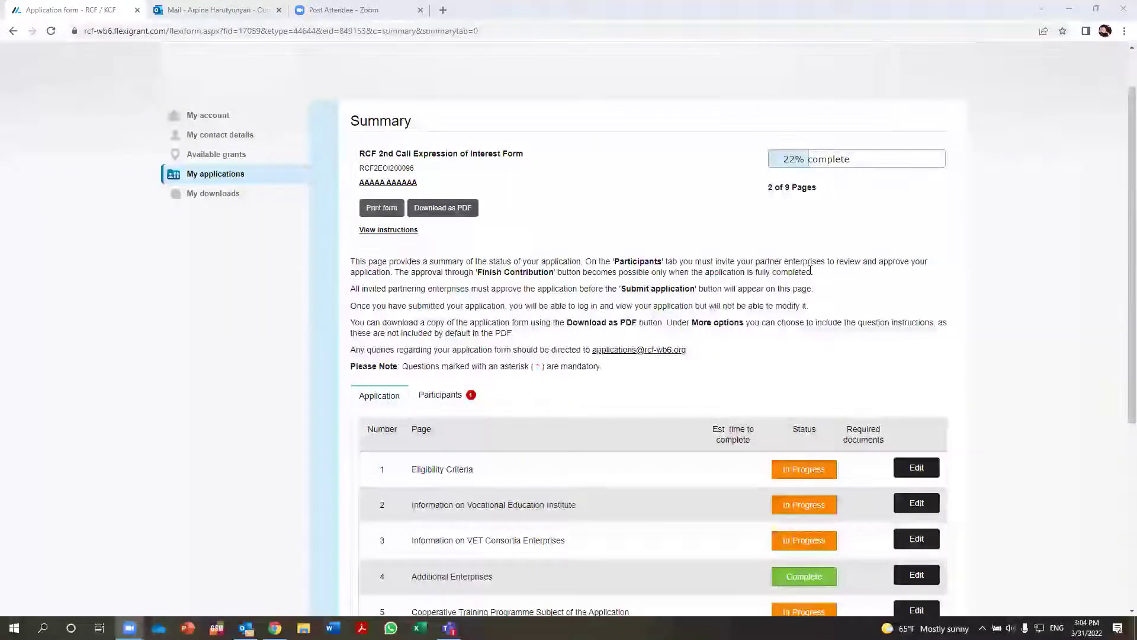
scroll(808, 273, down, 2)
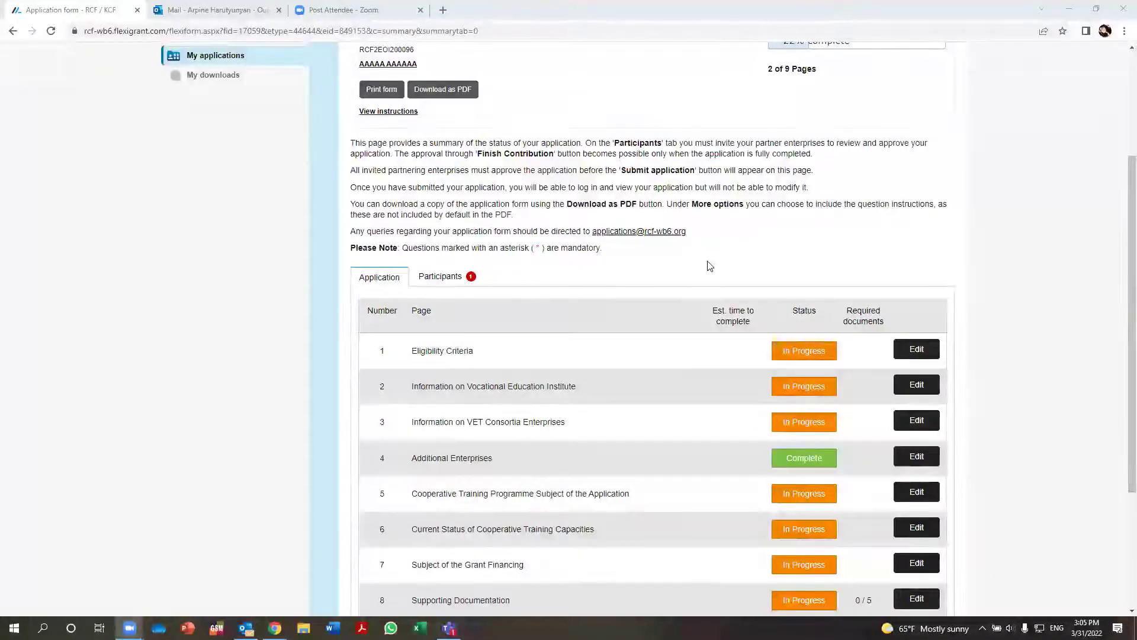
scroll(619, 233, down, 2)
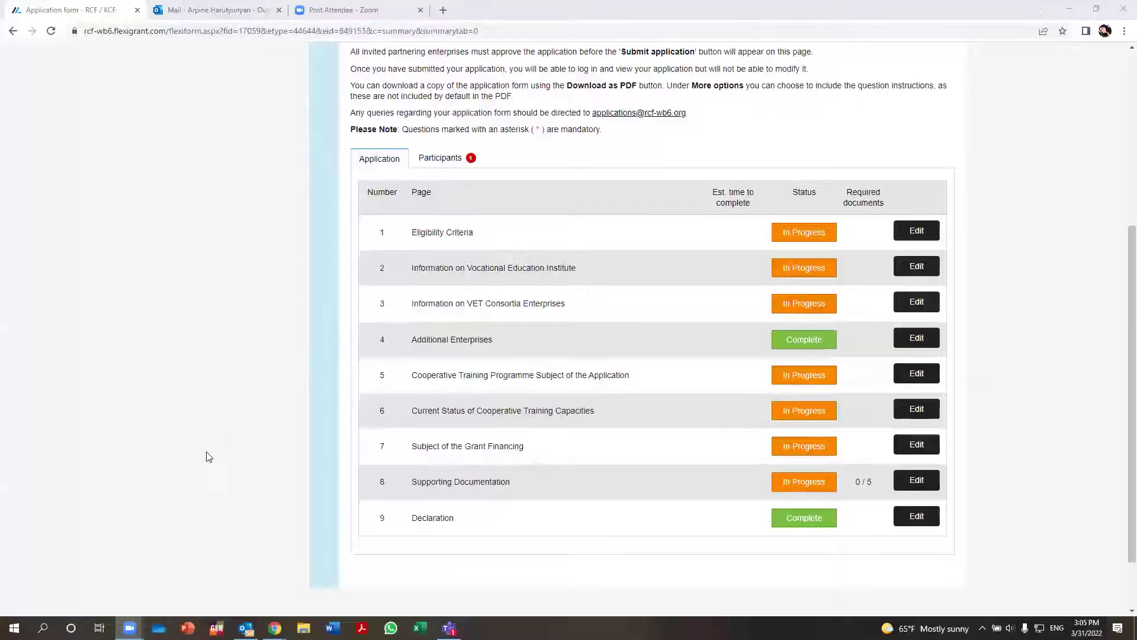
Check the Participants section of the summary, and return to the application's list of form pages.
click(432, 159)
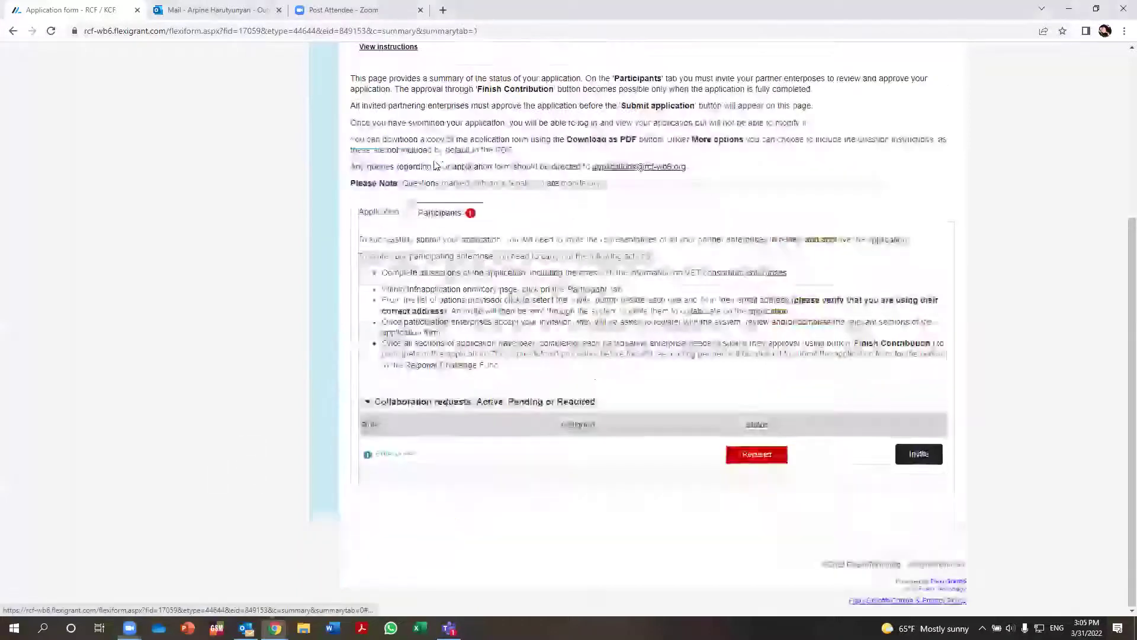
click(379, 212)
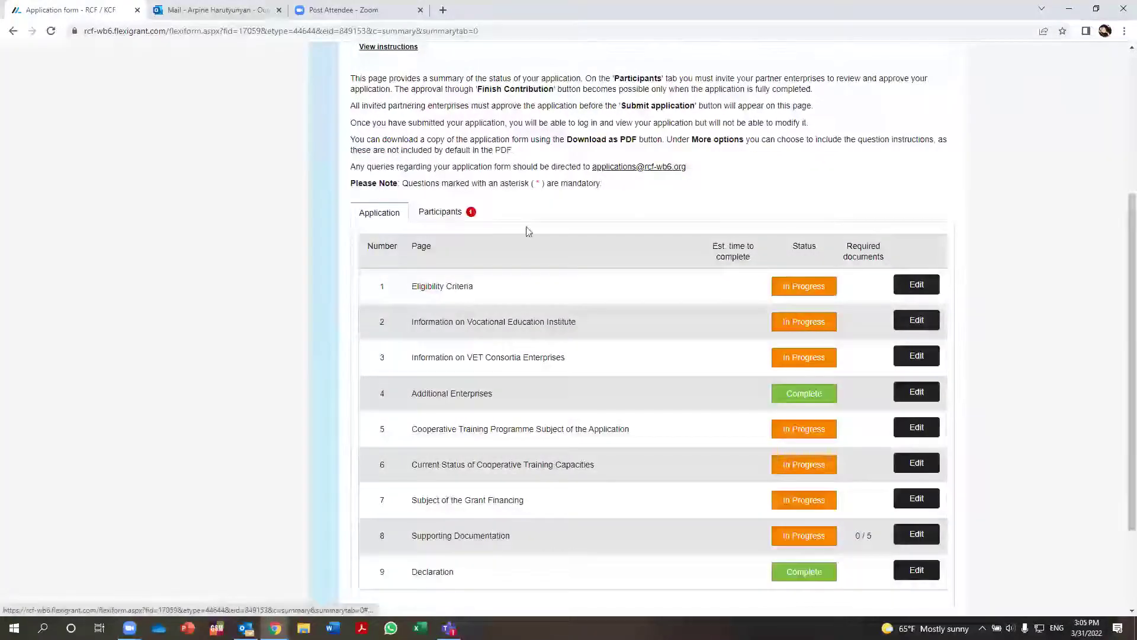
scroll(635, 316, down, 2)
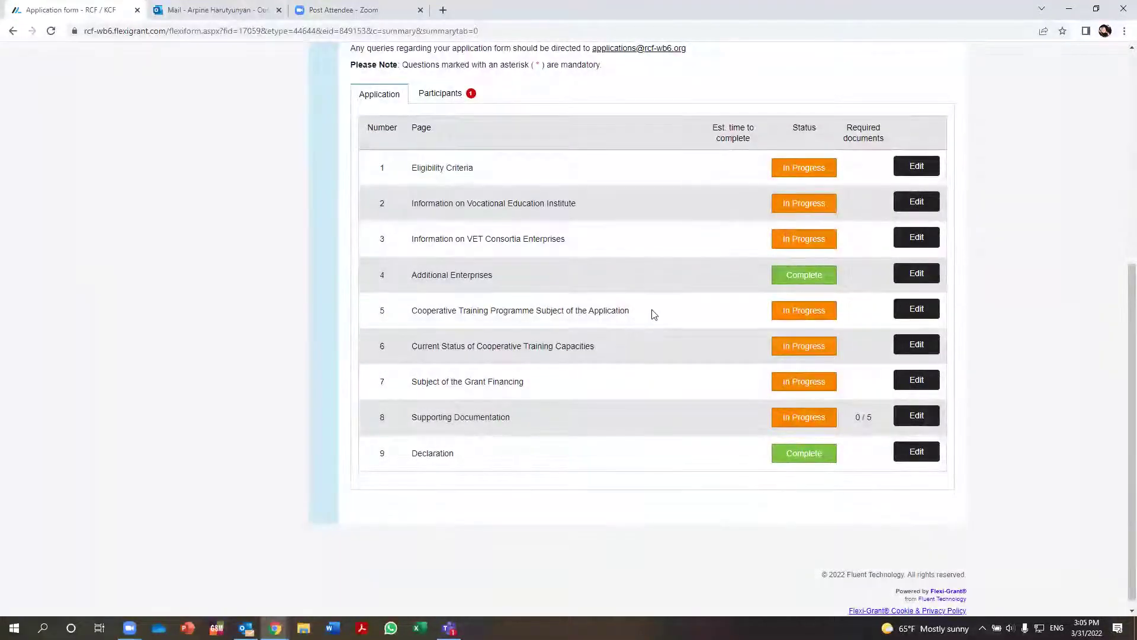
Open the Eligibility Criteria page for editing and review its questions from Consortium composition to Requested funding.
click(911, 168)
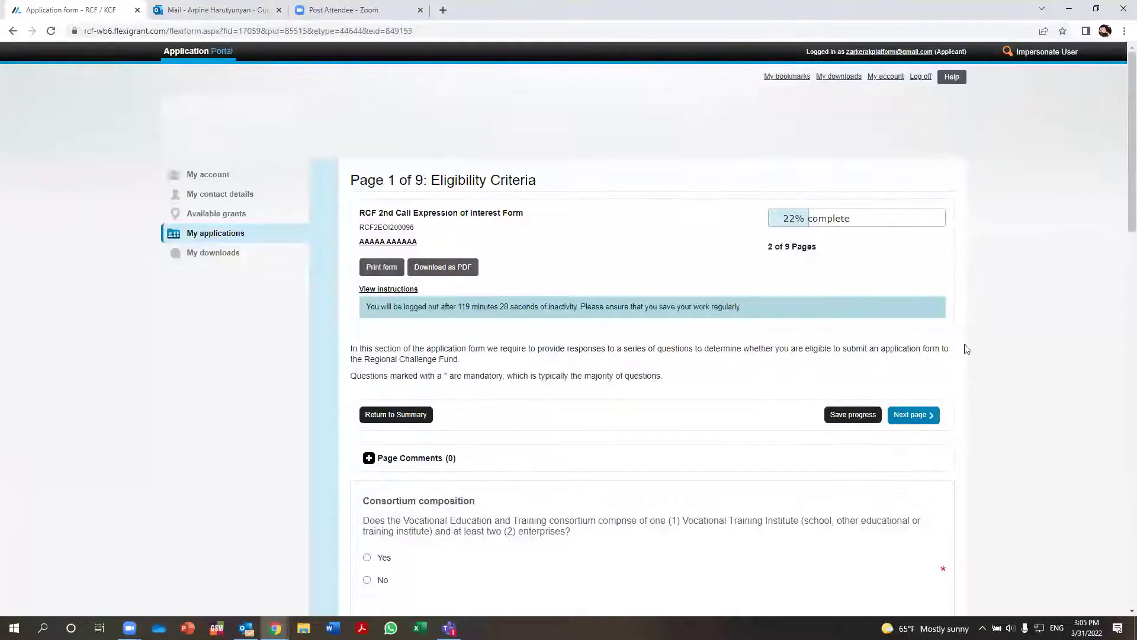
scroll(965, 335, down, 2)
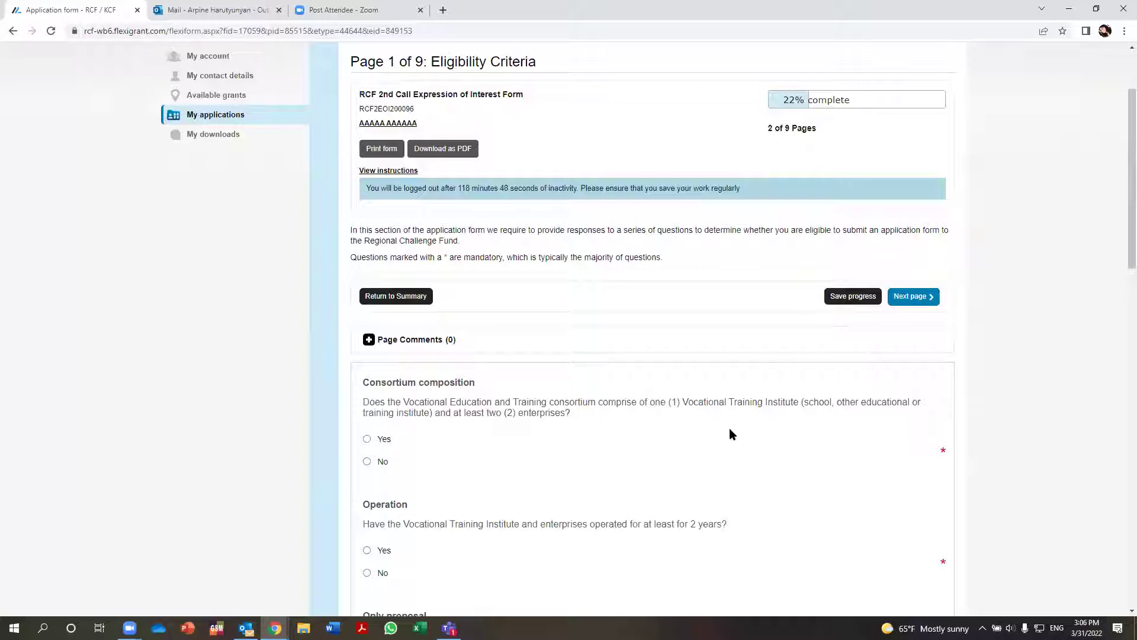
scroll(444, 428, down, 3)
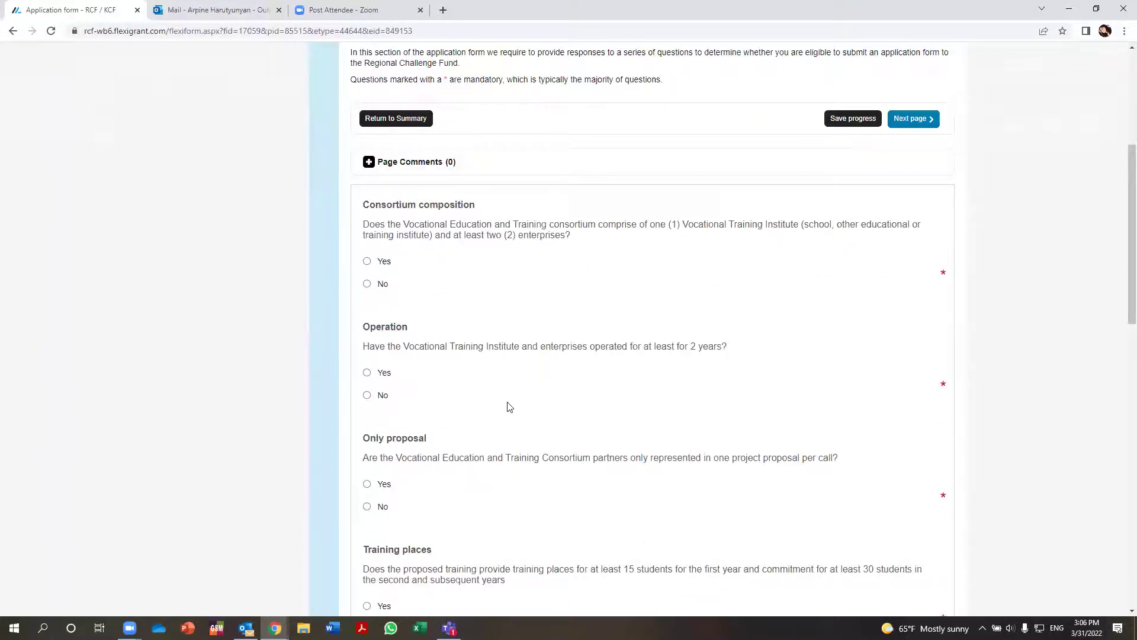
scroll(513, 403, down, 3)
scroll(509, 413, down, 1)
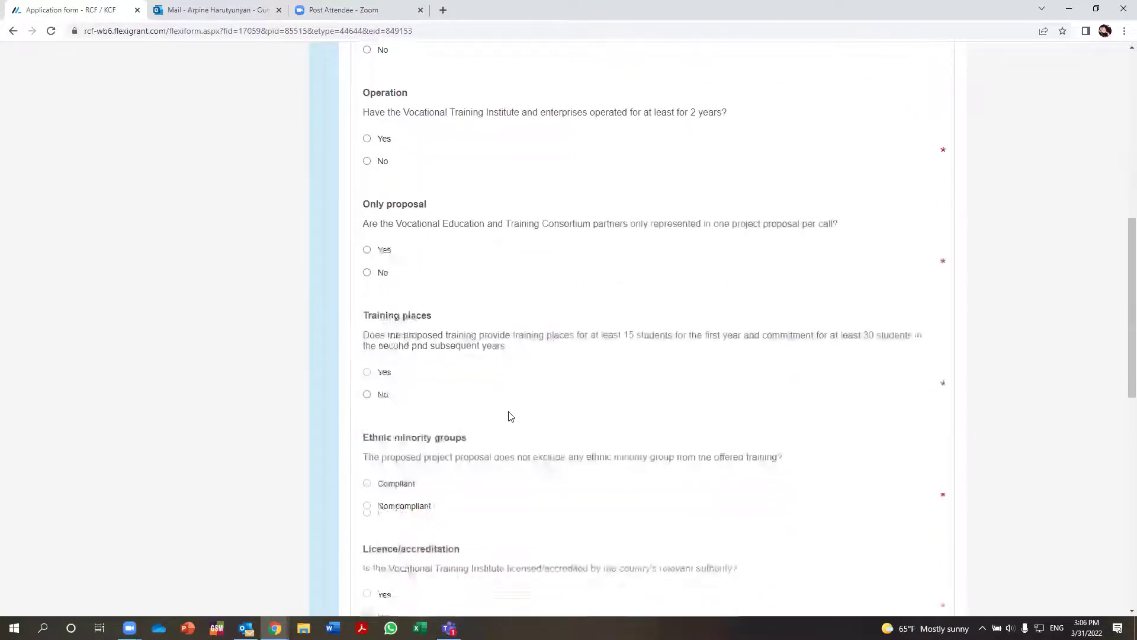
scroll(506, 415, down, 2)
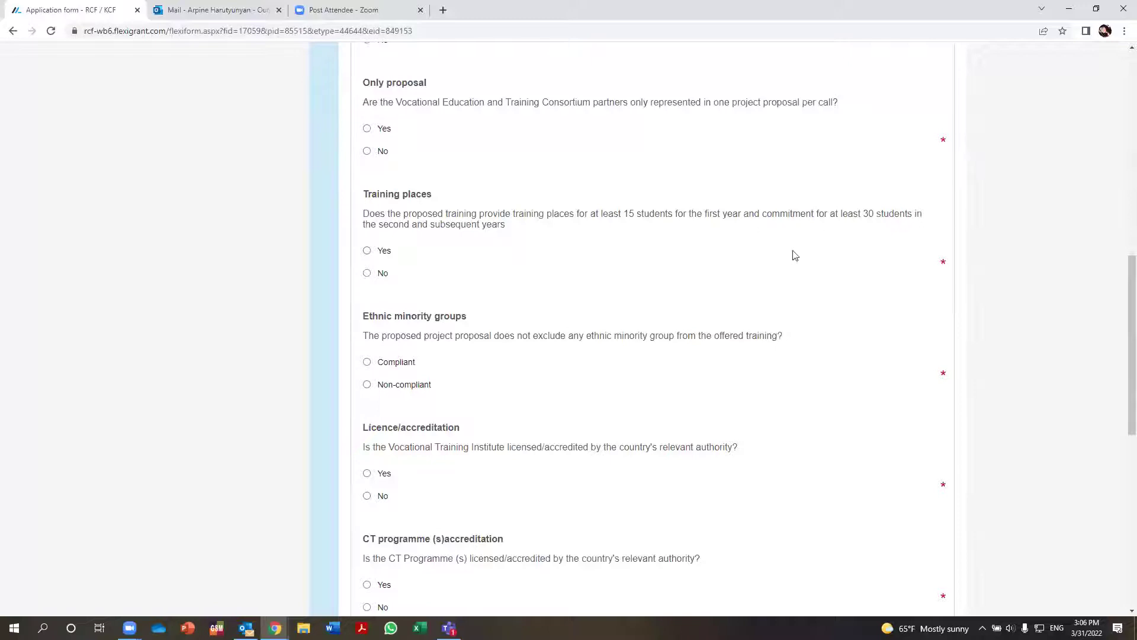
scroll(441, 406, down, 2)
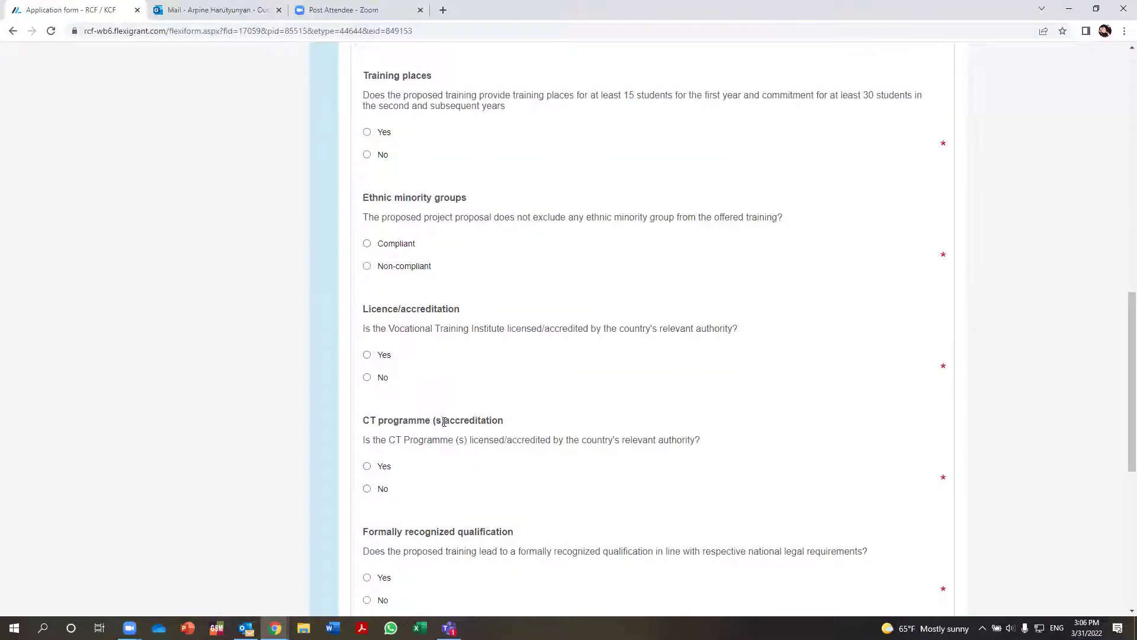
scroll(443, 422, down, 3)
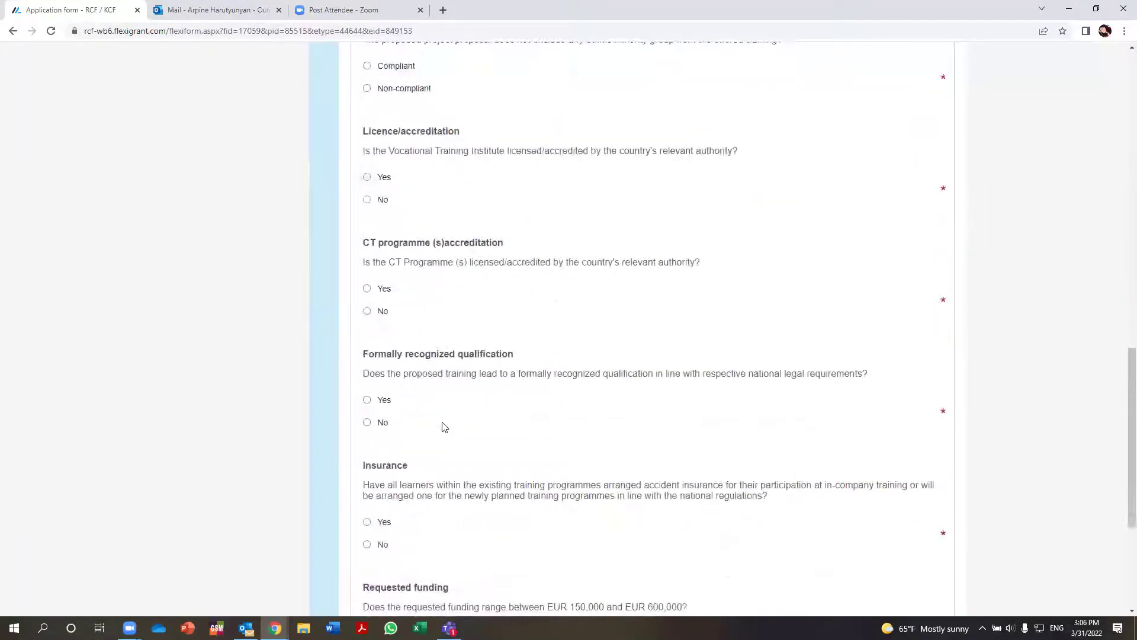
scroll(444, 424, down, 3)
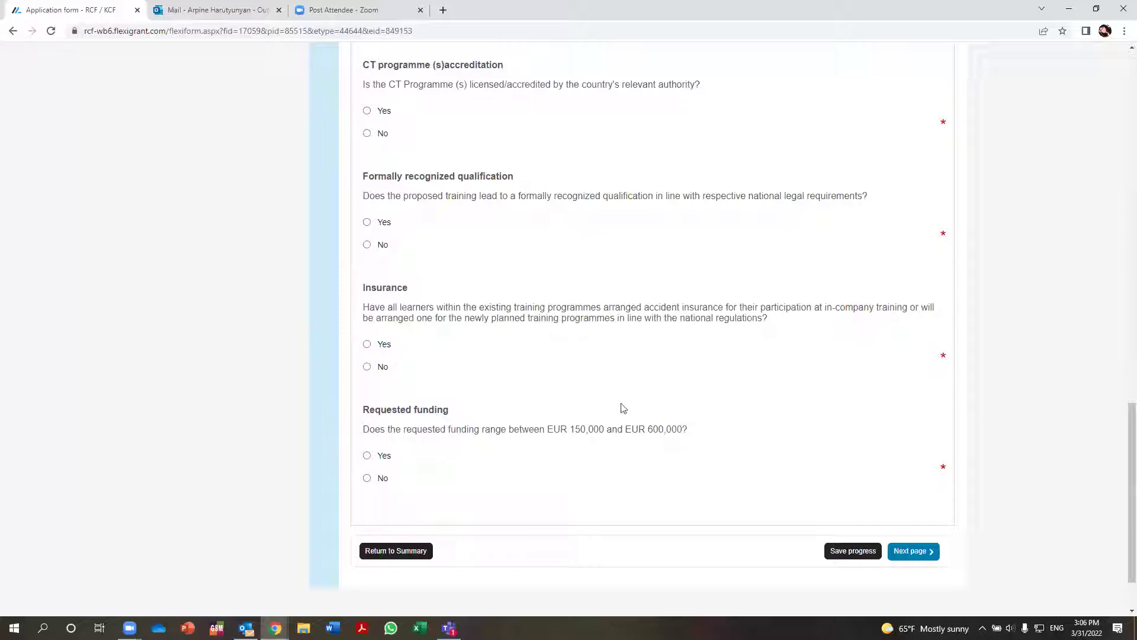
Advance to the Information on Vocational Education Institute page and review the leading applicant's contact and institute detail fields.
click(924, 553)
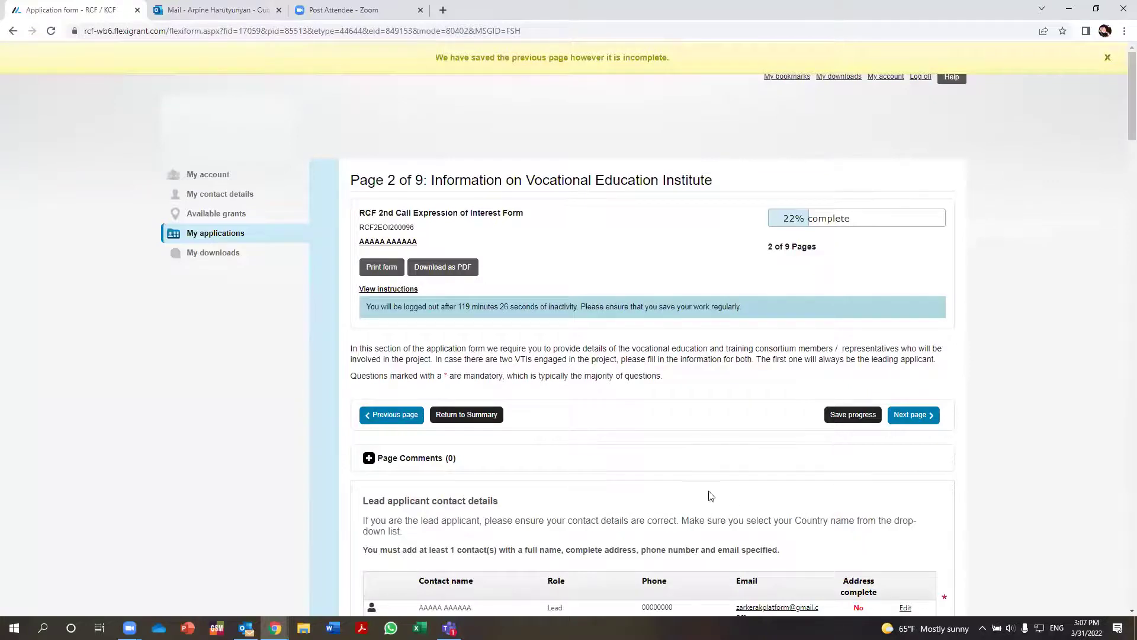
scroll(620, 462, down, 2)
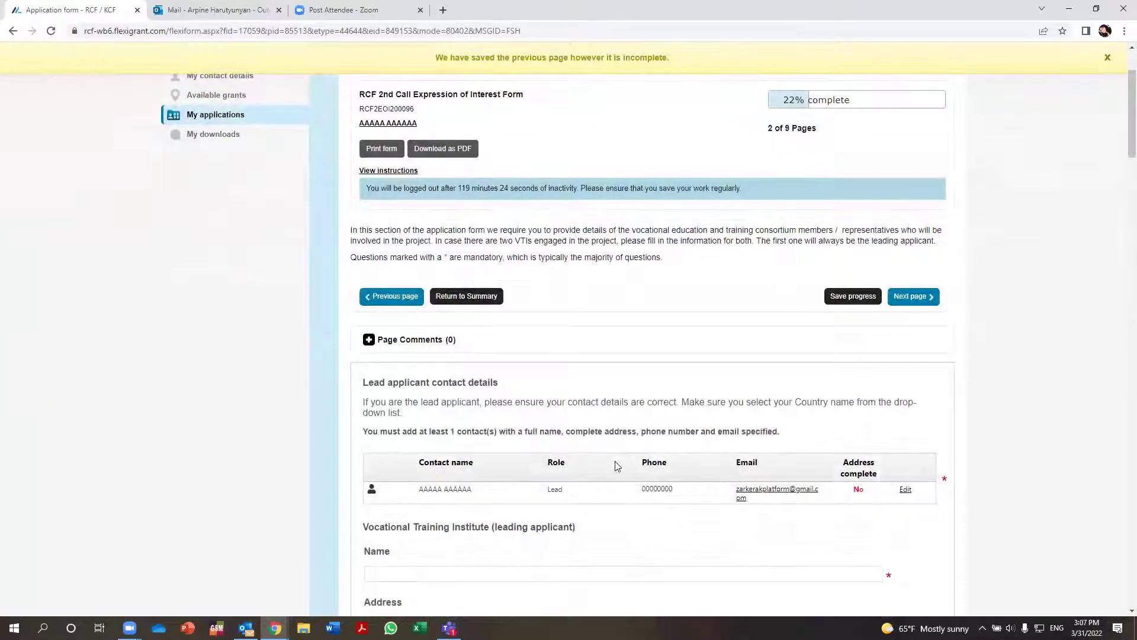
scroll(616, 466, down, 3)
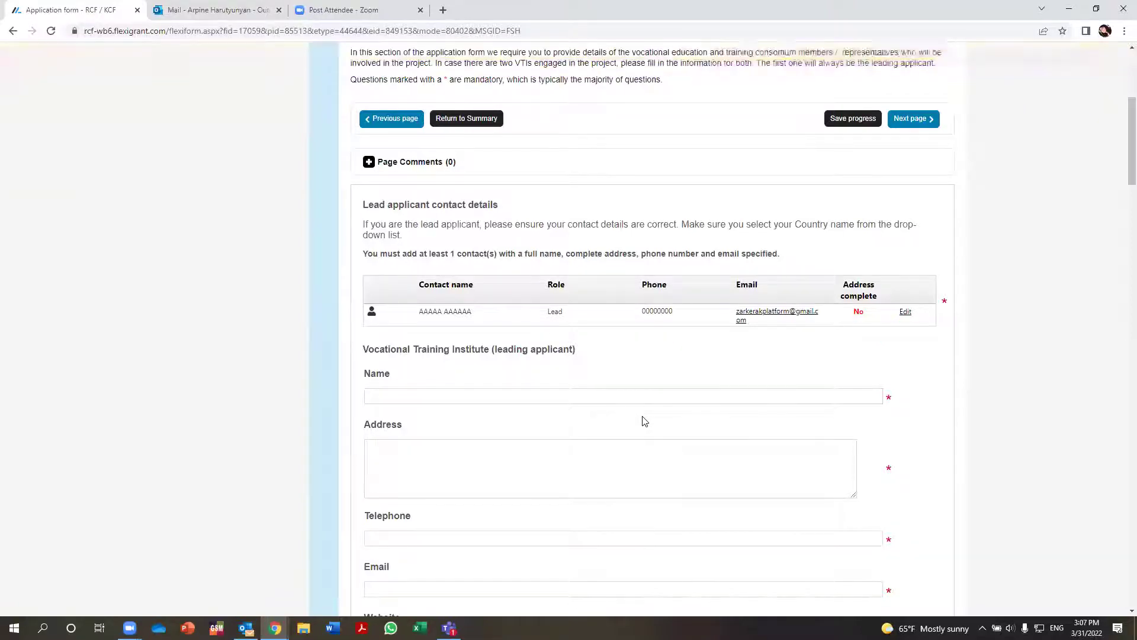
scroll(643, 420, down, 1)
scroll(643, 417, down, 5)
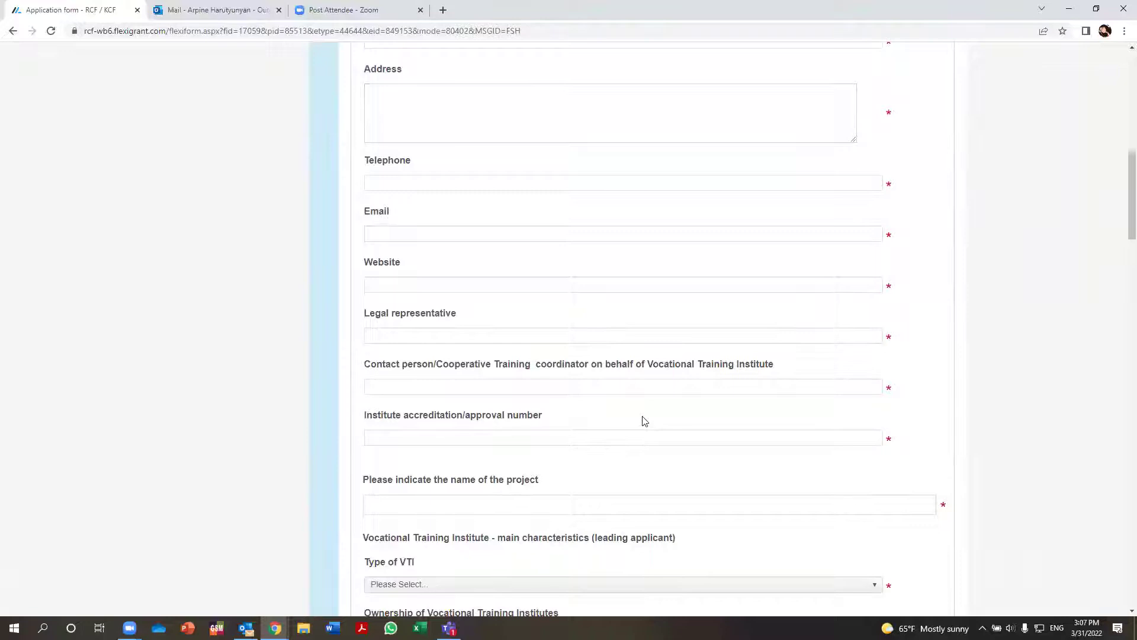
scroll(645, 421, down, 2)
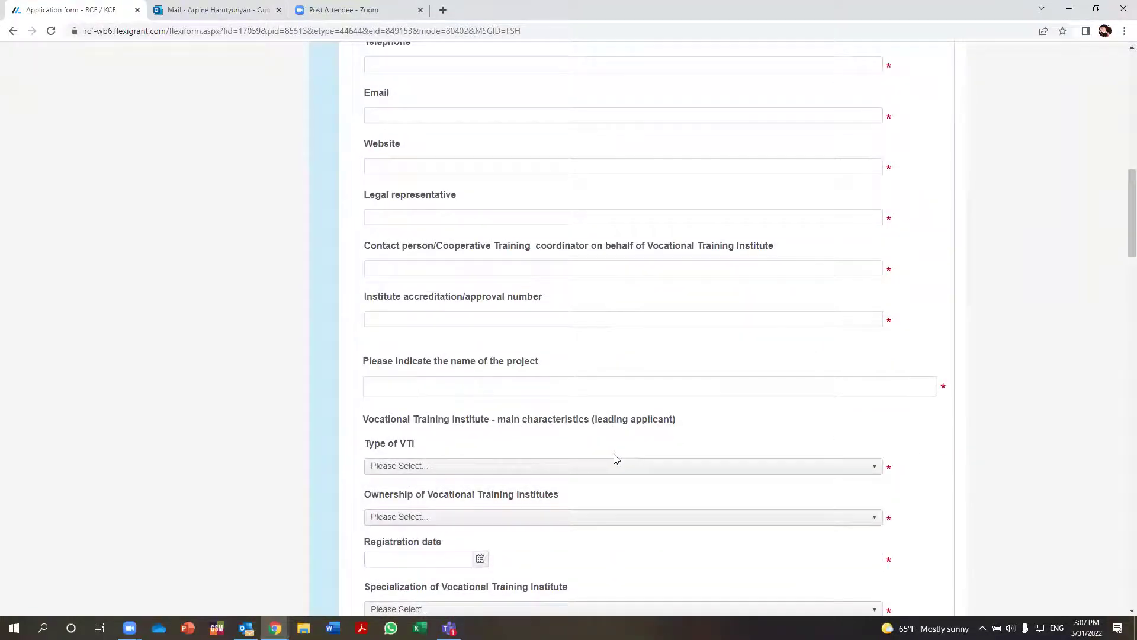
Review the leading institute's main characteristics fields and the section for the second VTI partner down to the page's end.
scroll(616, 459, down, 3)
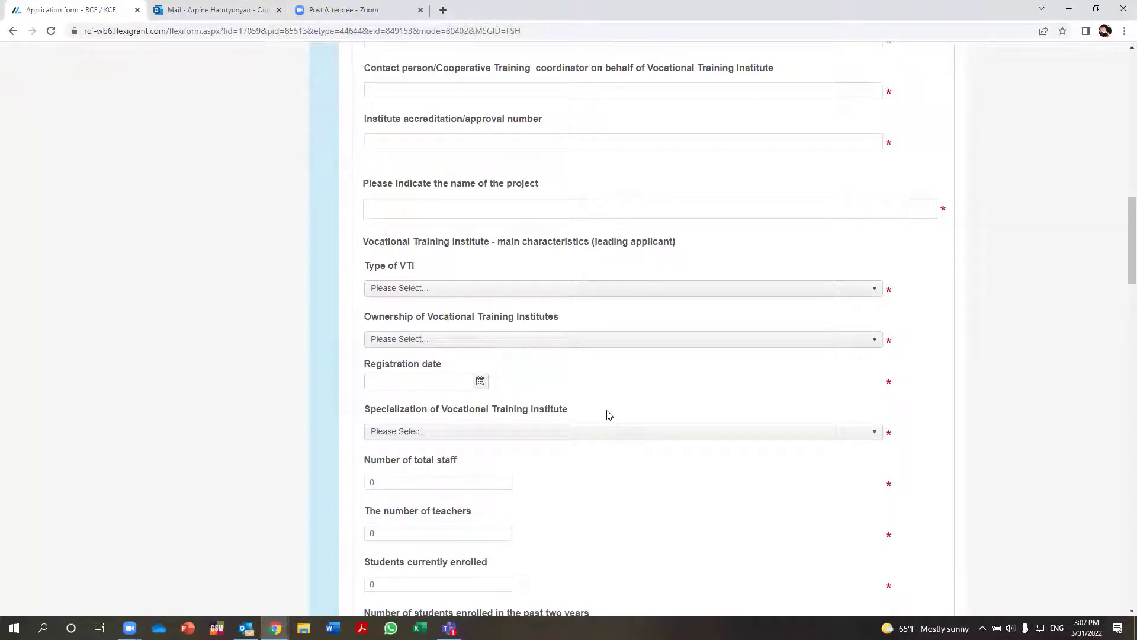
scroll(596, 391, down, 2)
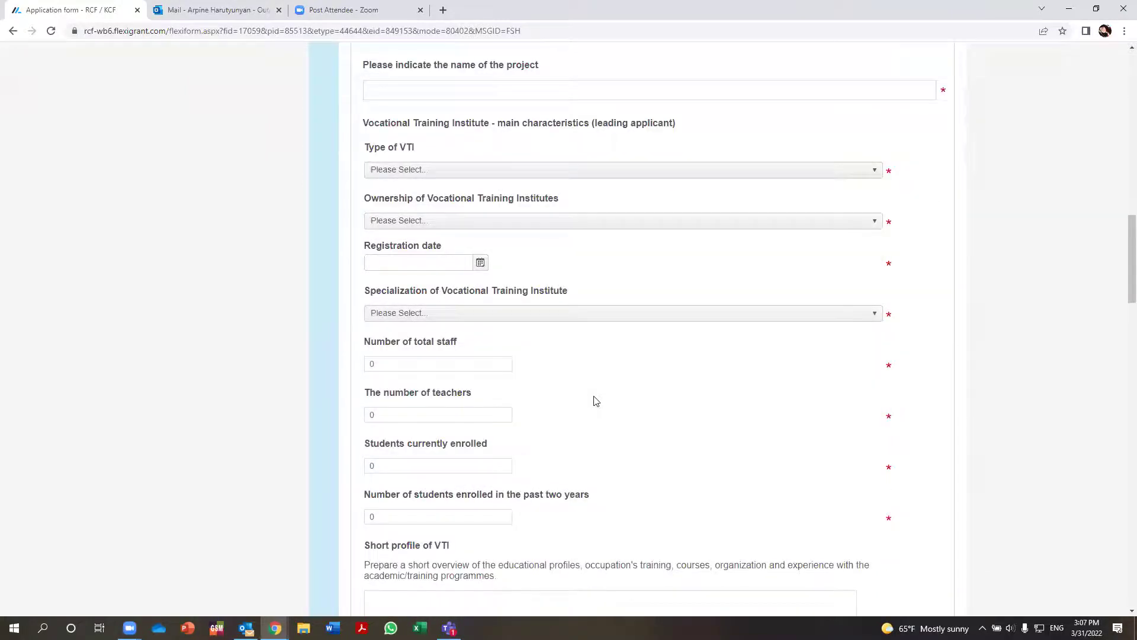
scroll(596, 401, down, 2)
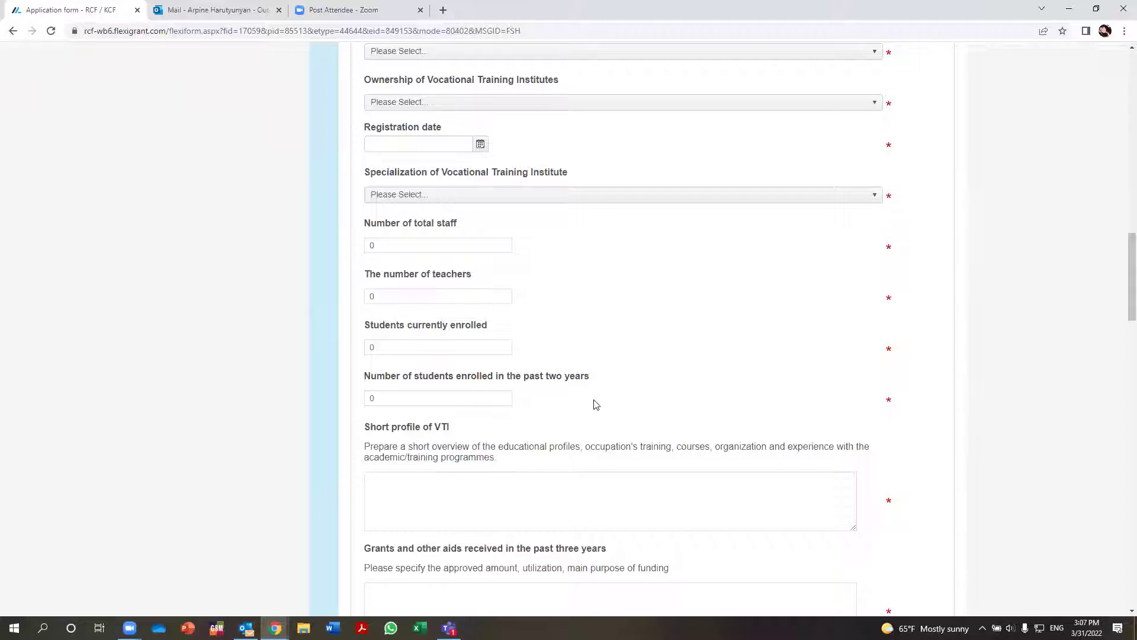
scroll(587, 372, down, 3)
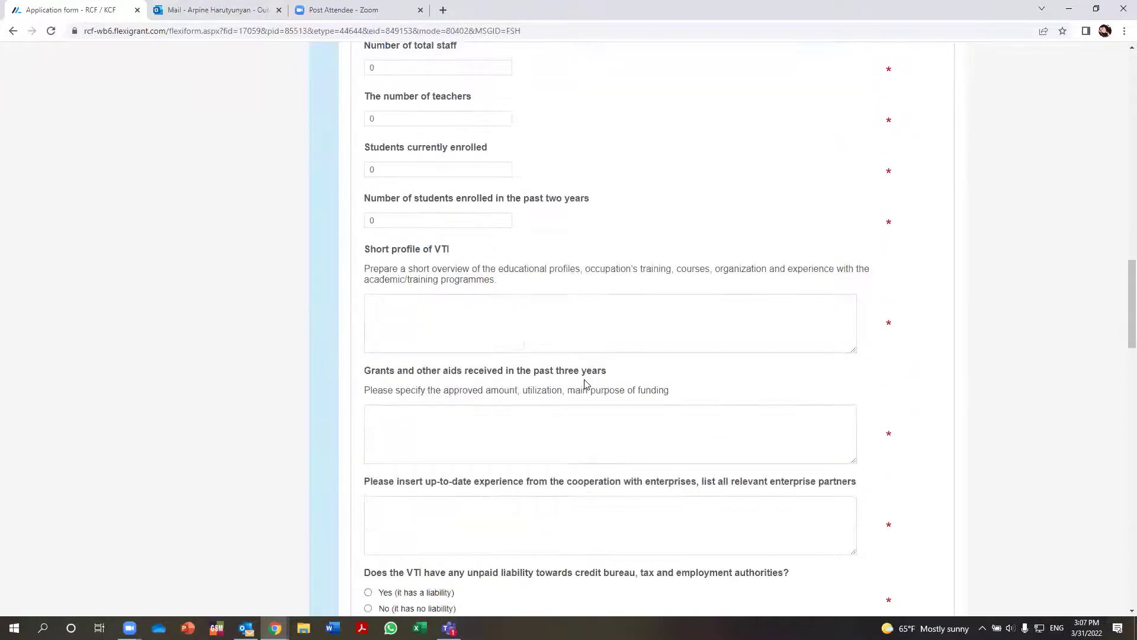
scroll(566, 438, down, 4)
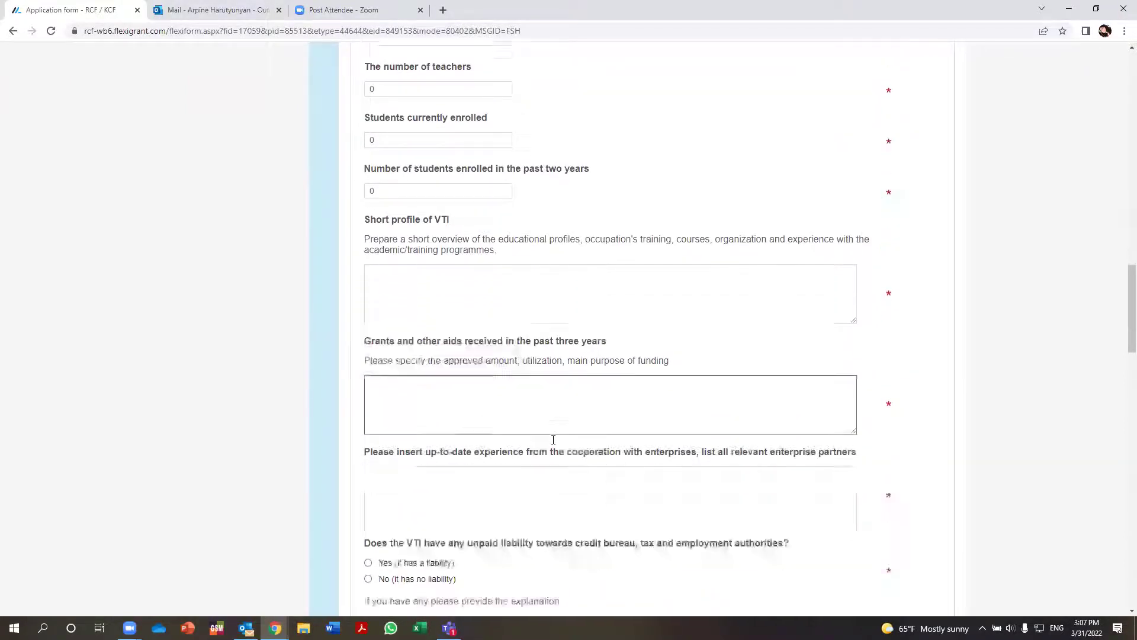
scroll(555, 445, down, 4)
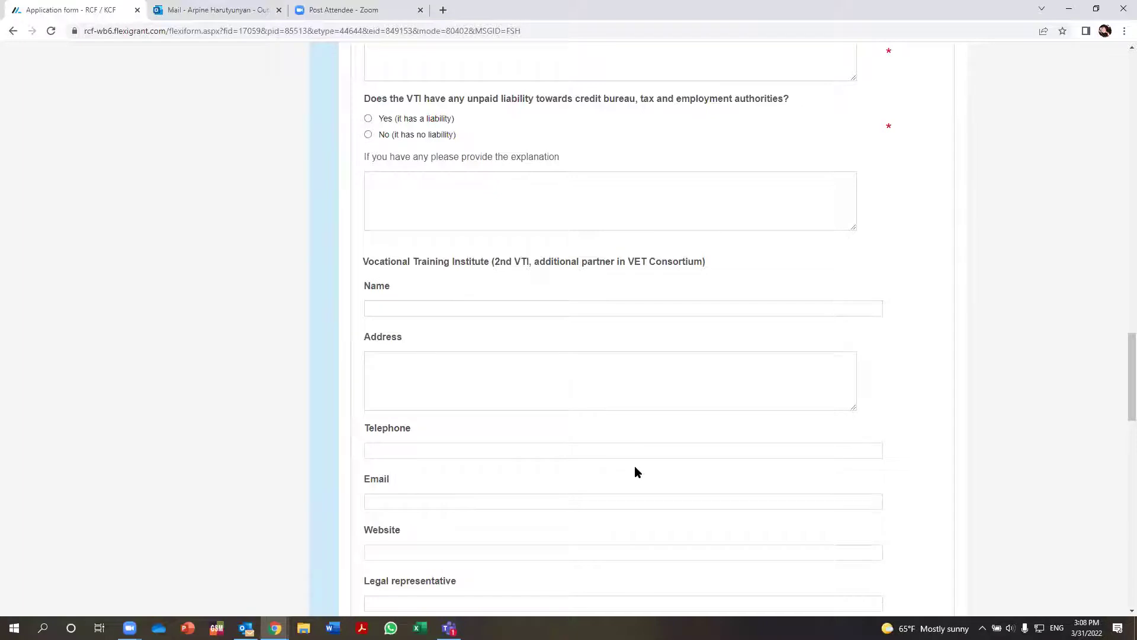
scroll(656, 446, down, 20)
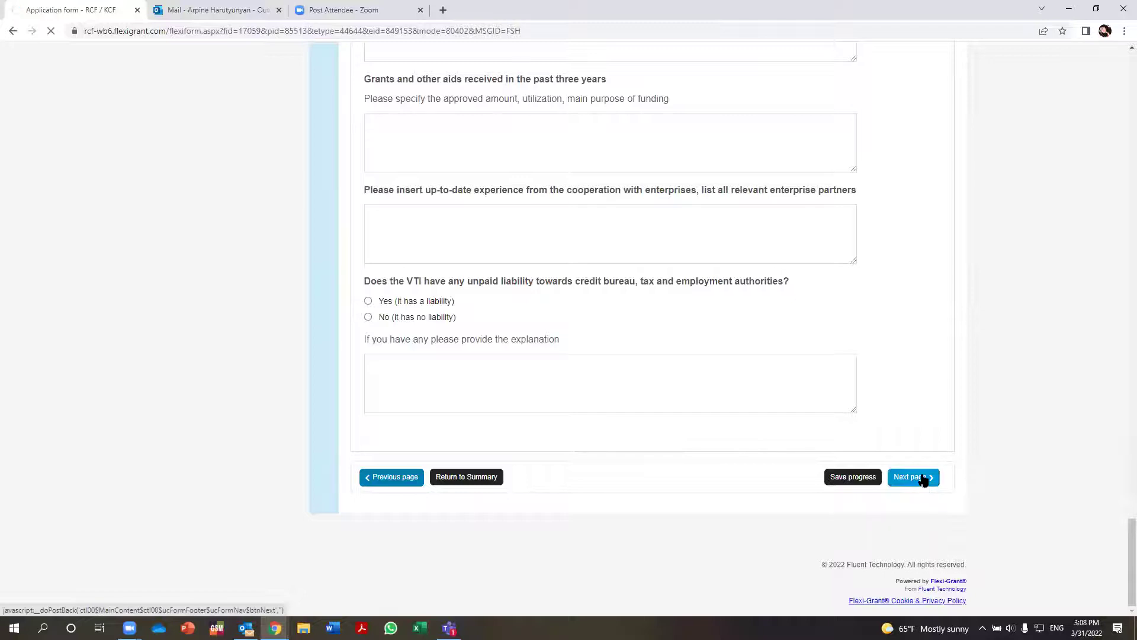
Advance to the Information on VET Consortia Enterprises page and review the Enterprise 1 details and main characteristics fields.
click(922, 477)
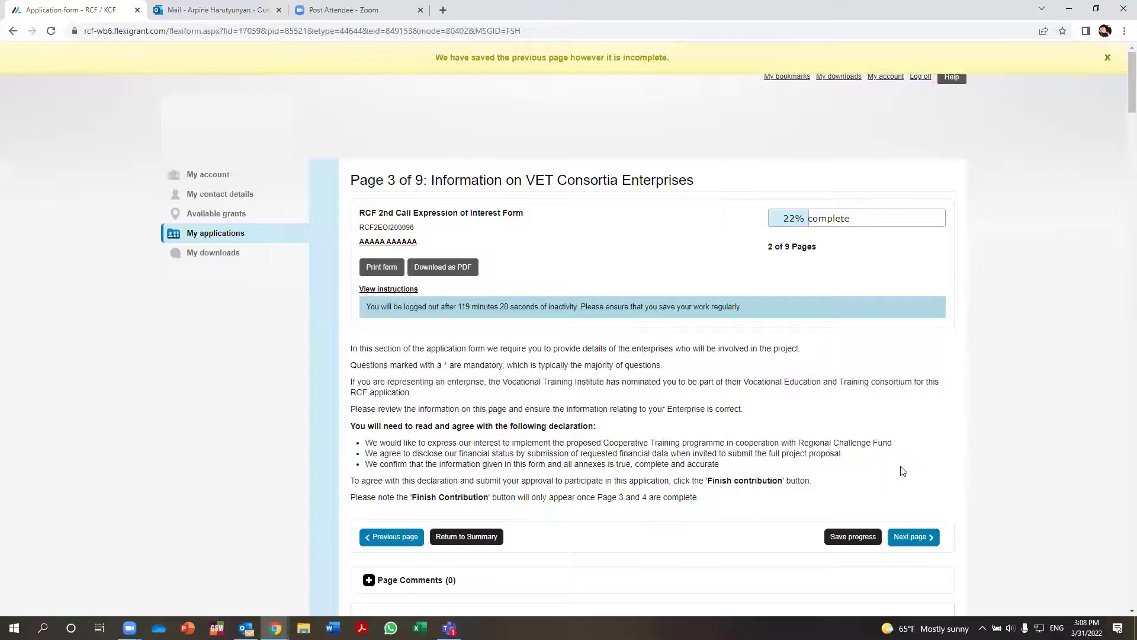
scroll(900, 477, down, 6)
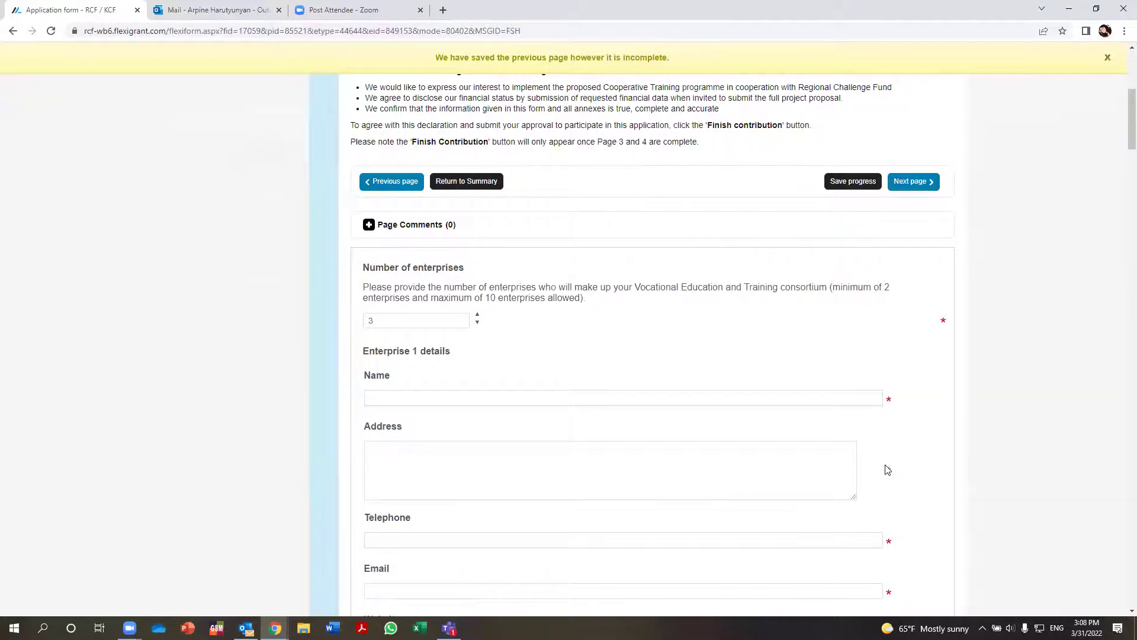
scroll(869, 456, down, 5)
scroll(869, 456, down, 2)
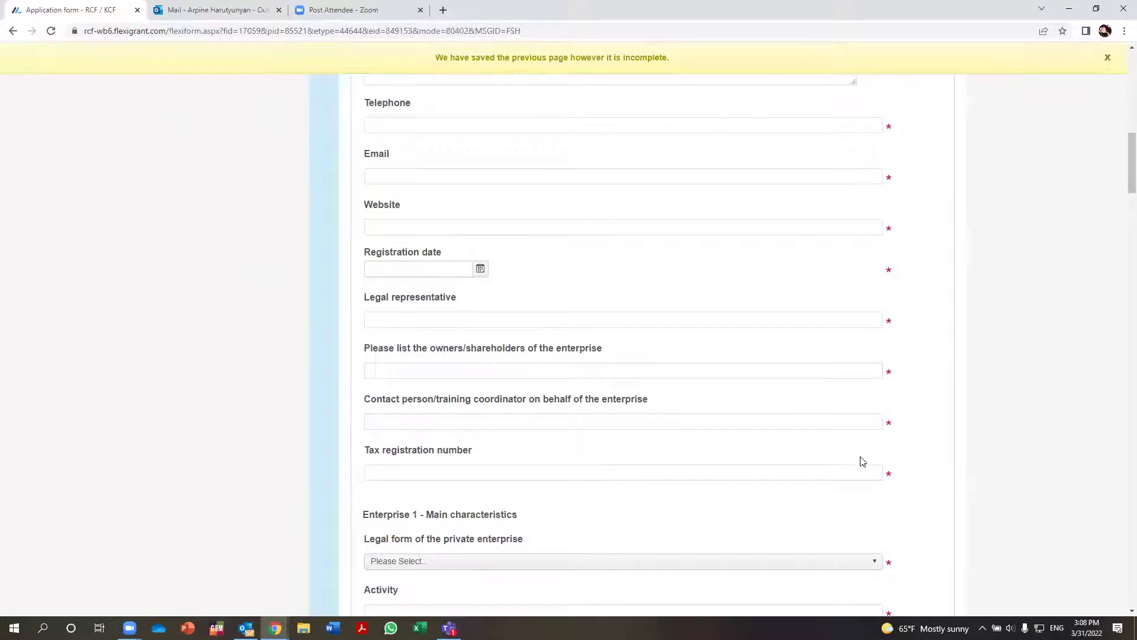
click(795, 427)
scroll(794, 425, down, 2)
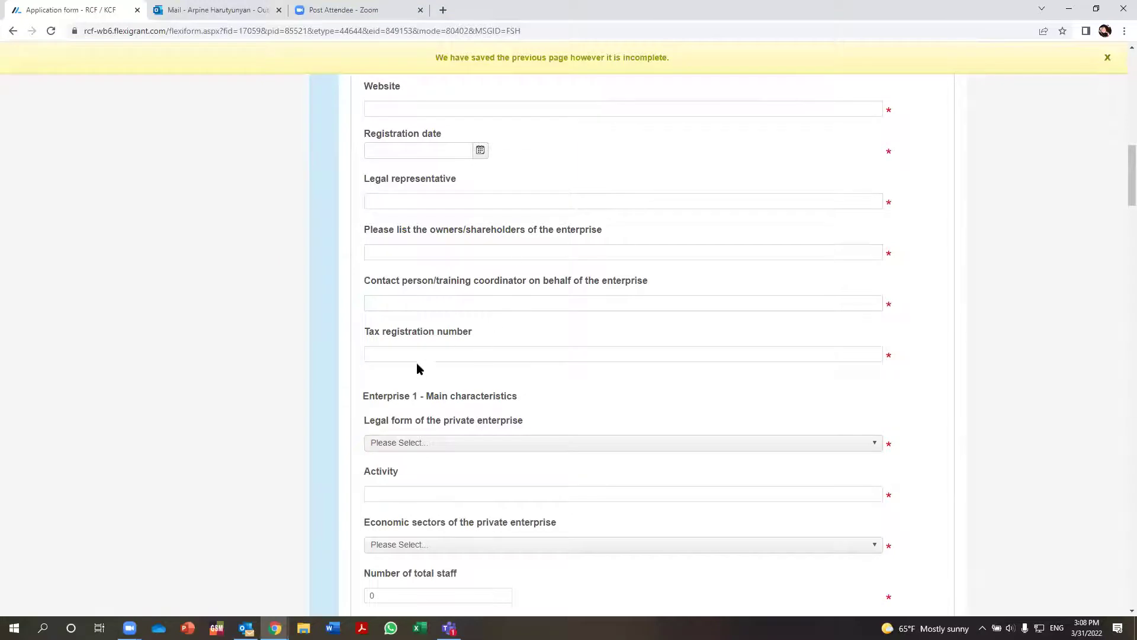
scroll(417, 364, down, 3)
scroll(550, 425, down, 5)
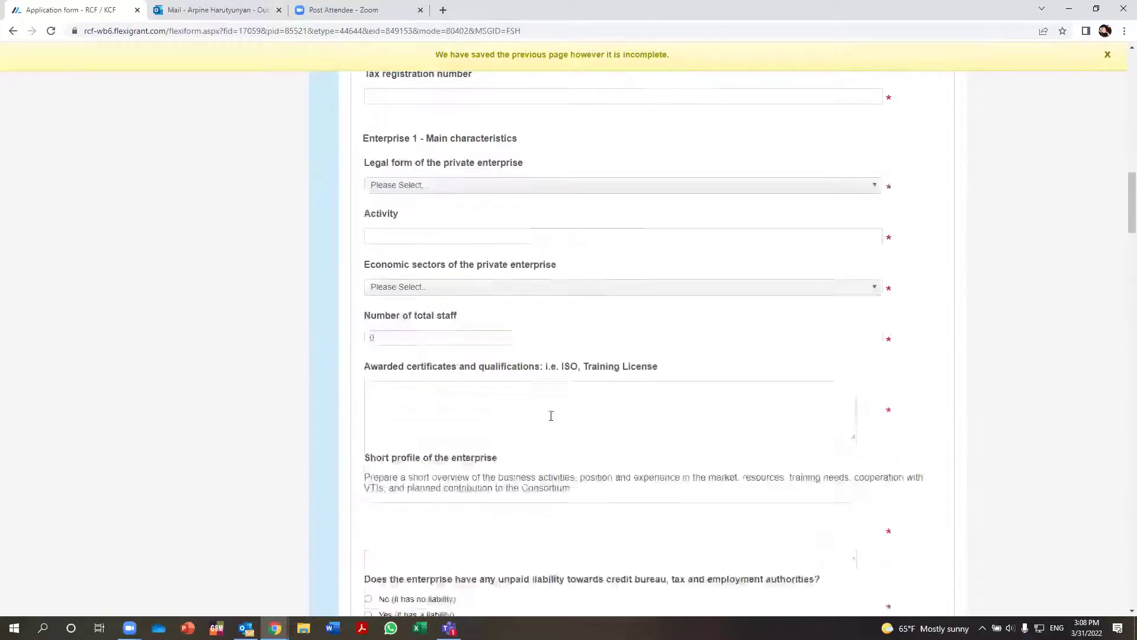
scroll(550, 433, down, 2)
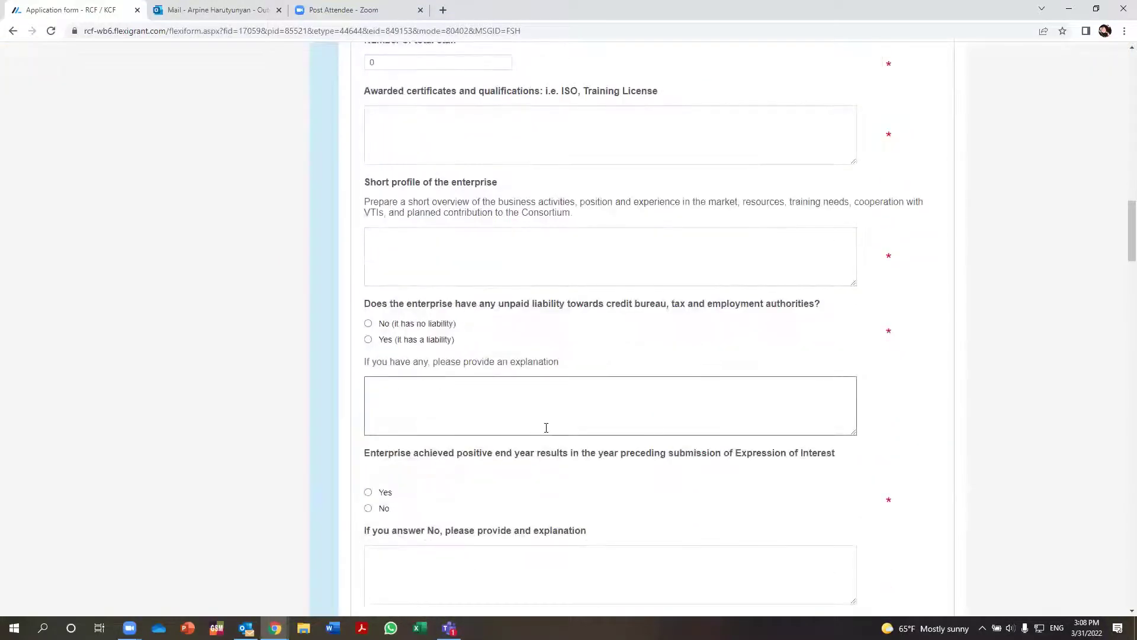
scroll(553, 414, down, 6)
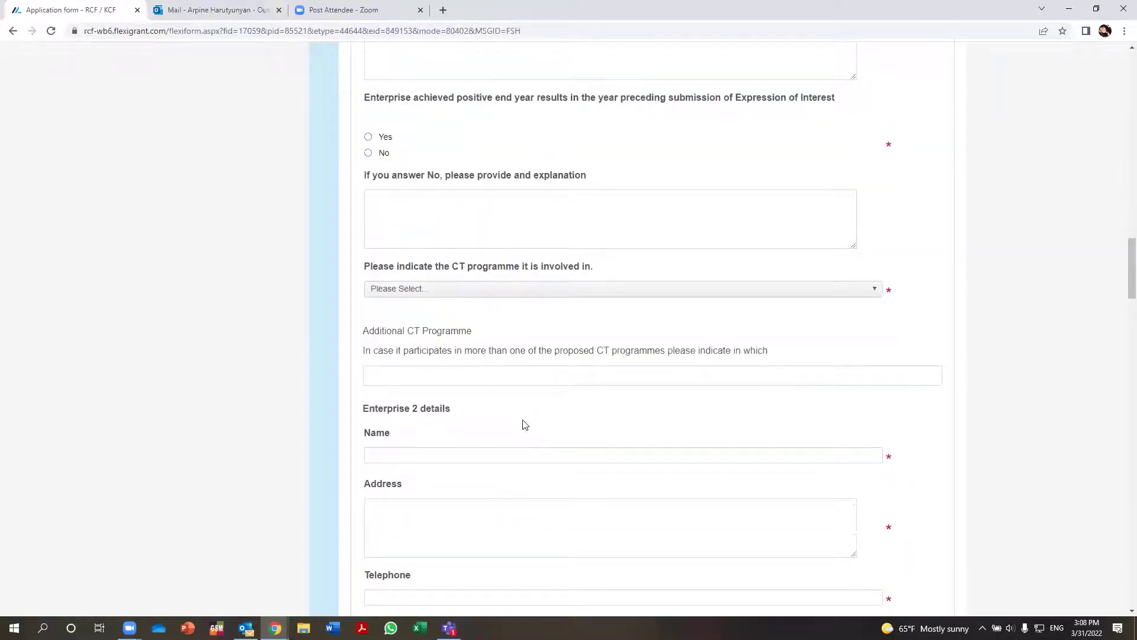
Review the Enterprise 2 and Enterprise 3 fields down to the last Additional CT Programme question.
click(622, 454)
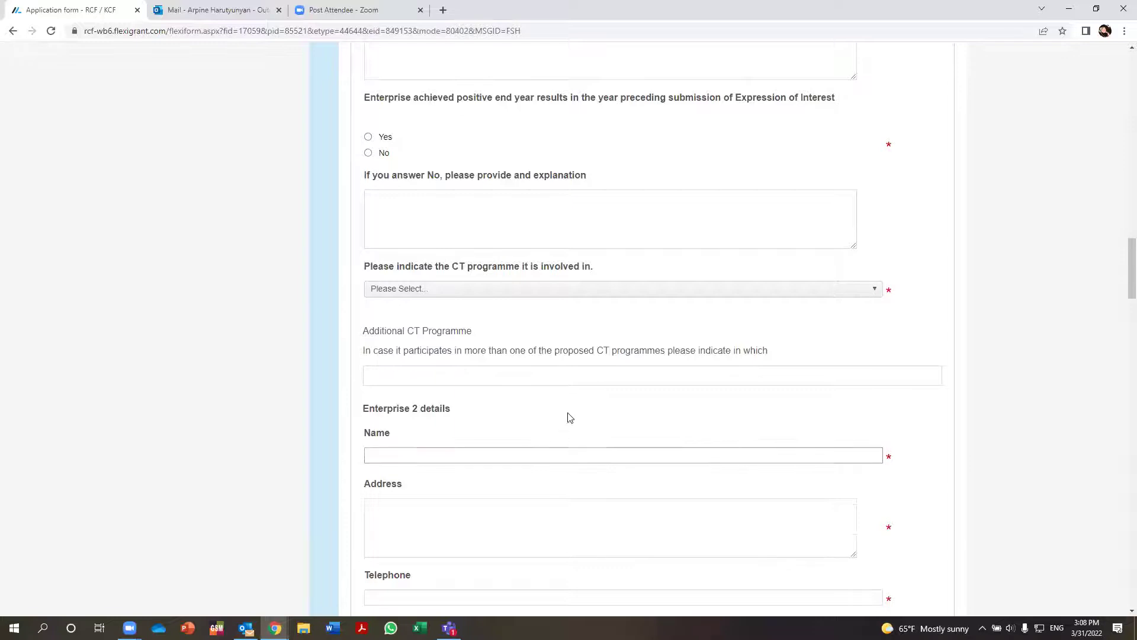
scroll(569, 417, down, 3)
click(570, 413)
scroll(570, 412, down, 11)
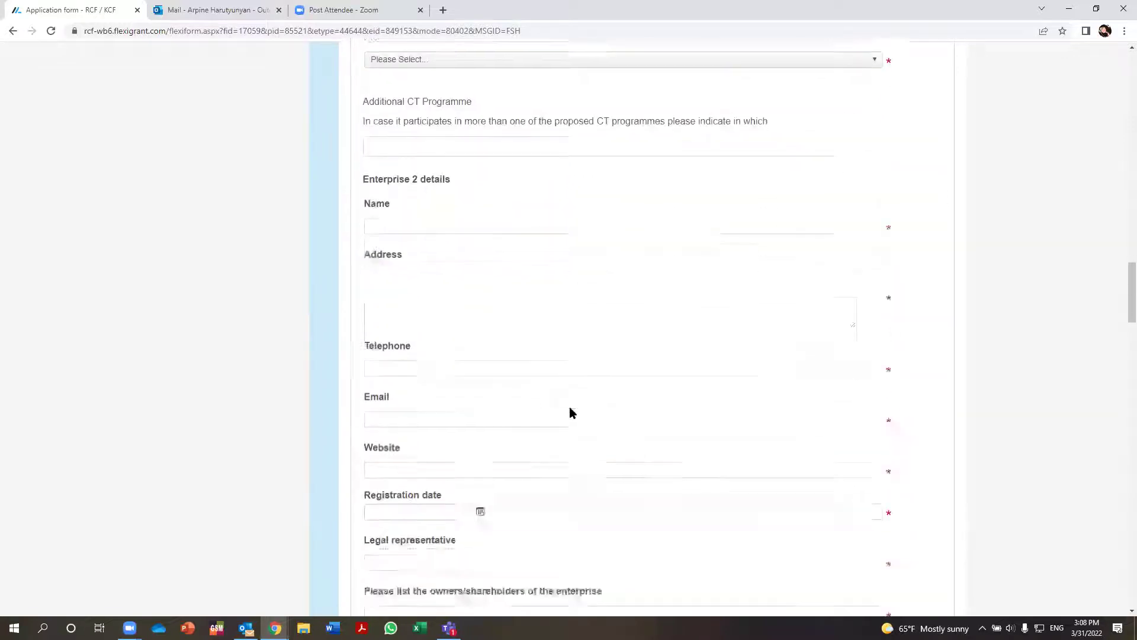
scroll(571, 409, down, 7)
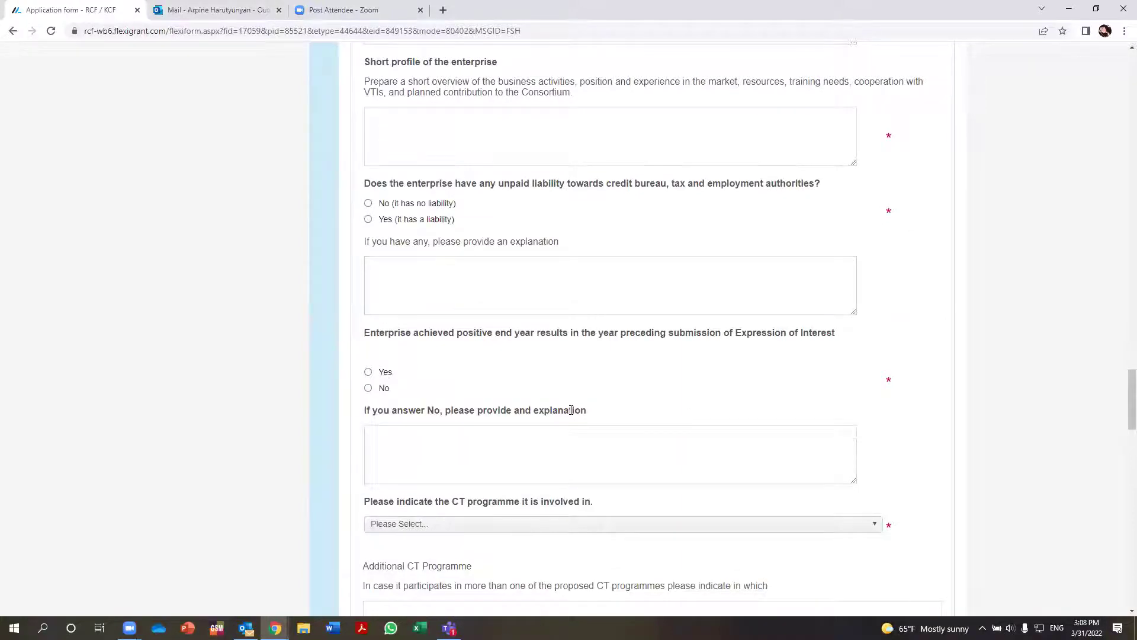
scroll(571, 411, down, 3)
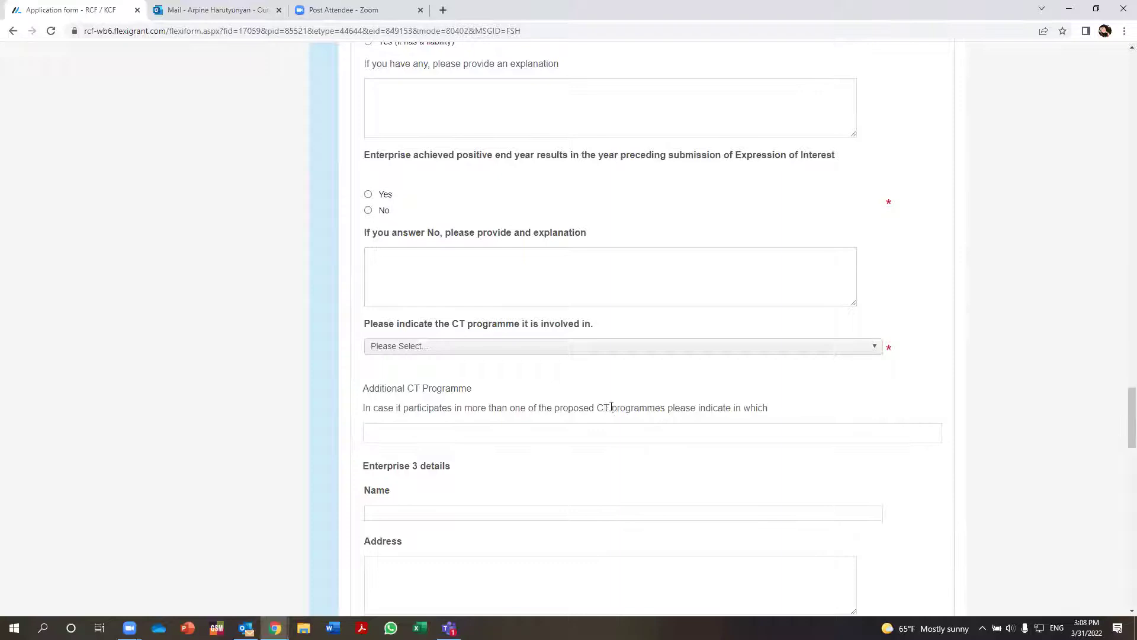
scroll(572, 390, down, 3)
click(570, 436)
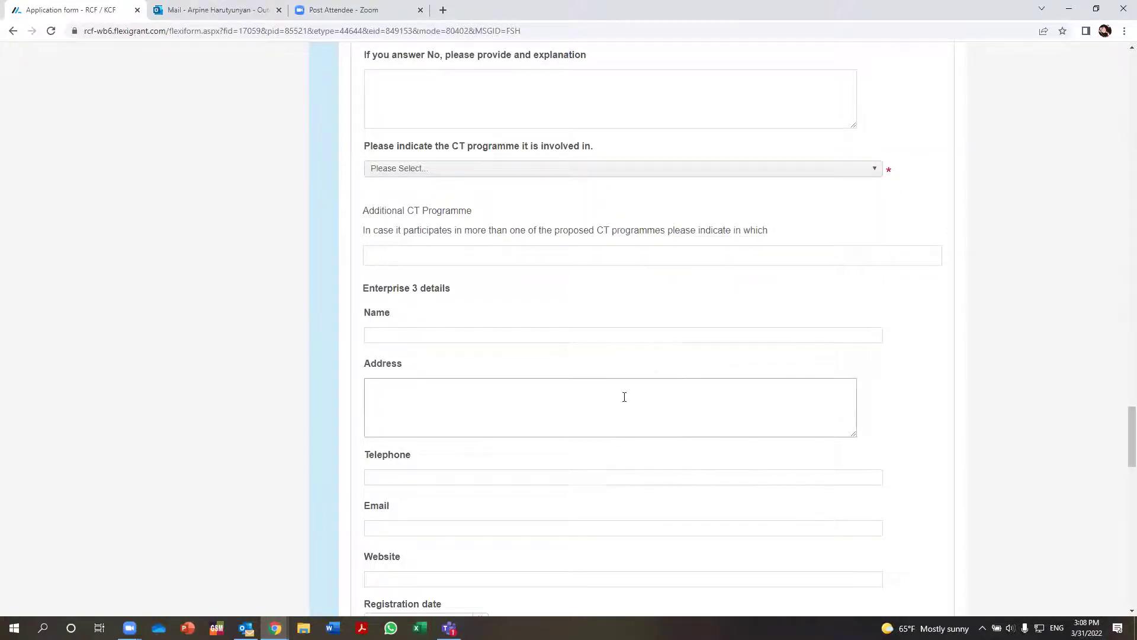
scroll(622, 396, down, 6)
scroll(598, 398, down, 16)
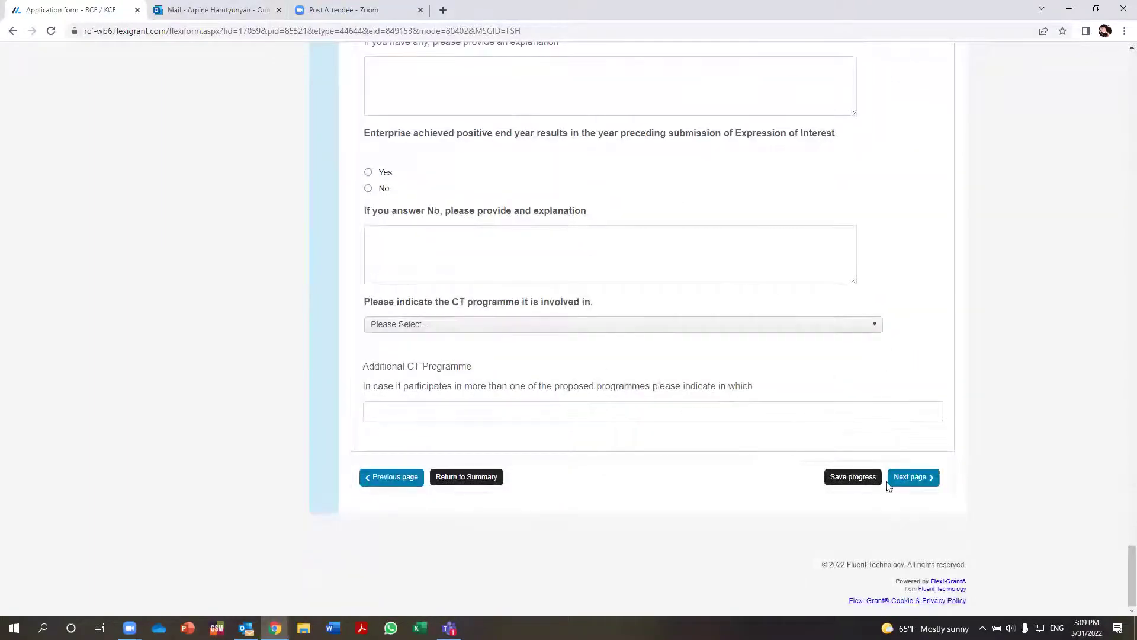
Advance to the additional enterprises page and review its opening question and the Enterprise 4 fields.
click(921, 481)
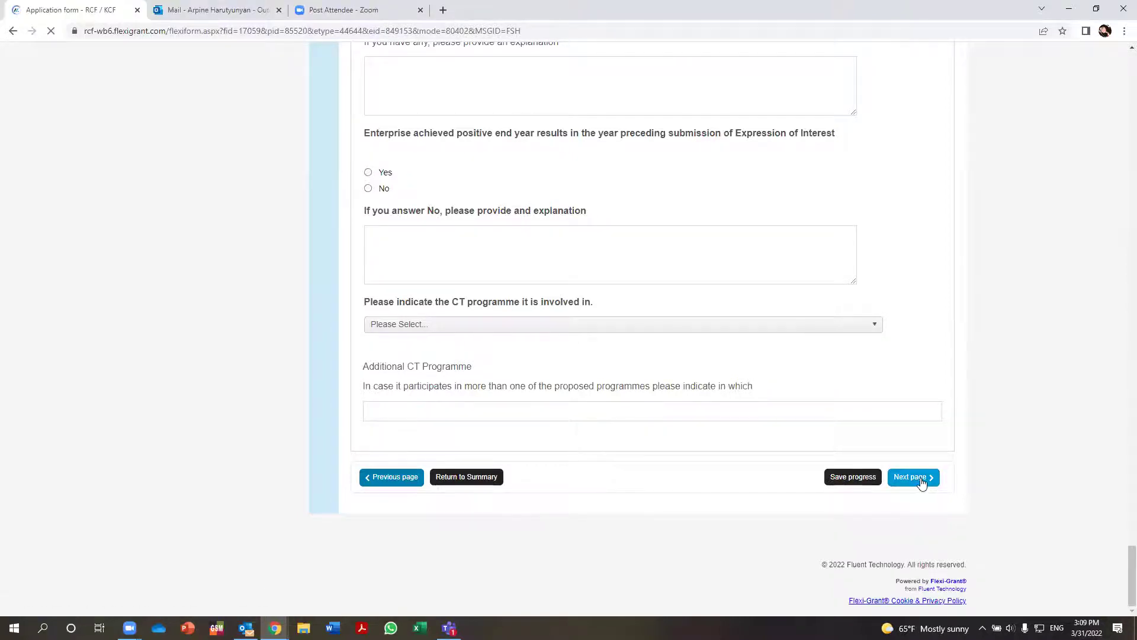
scroll(415, 391, down, 5)
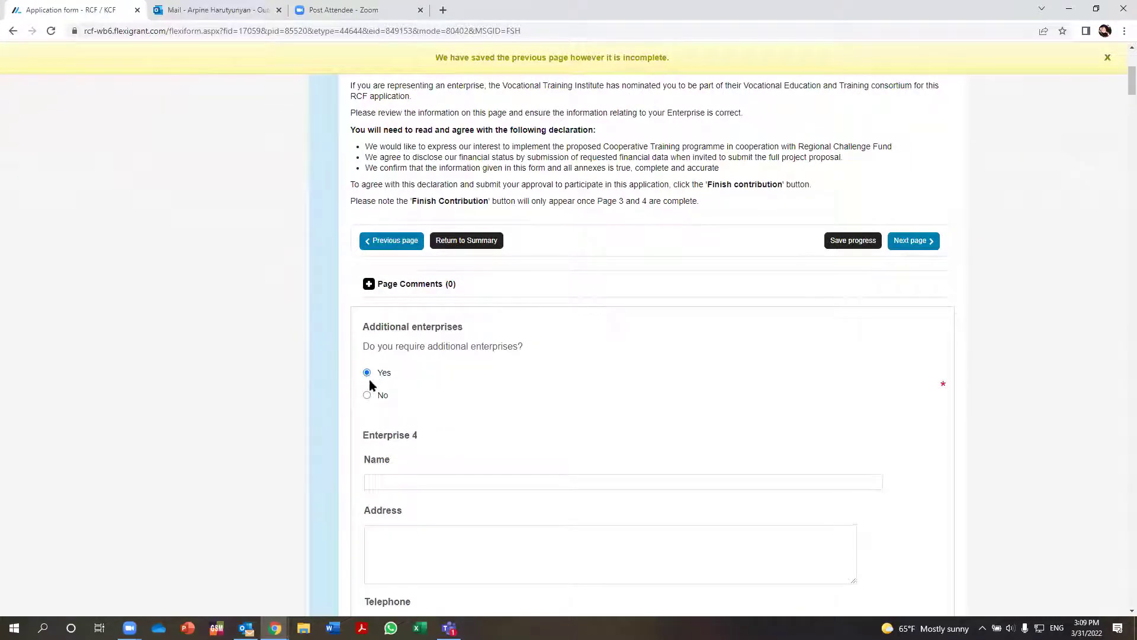
scroll(508, 377, down, 2)
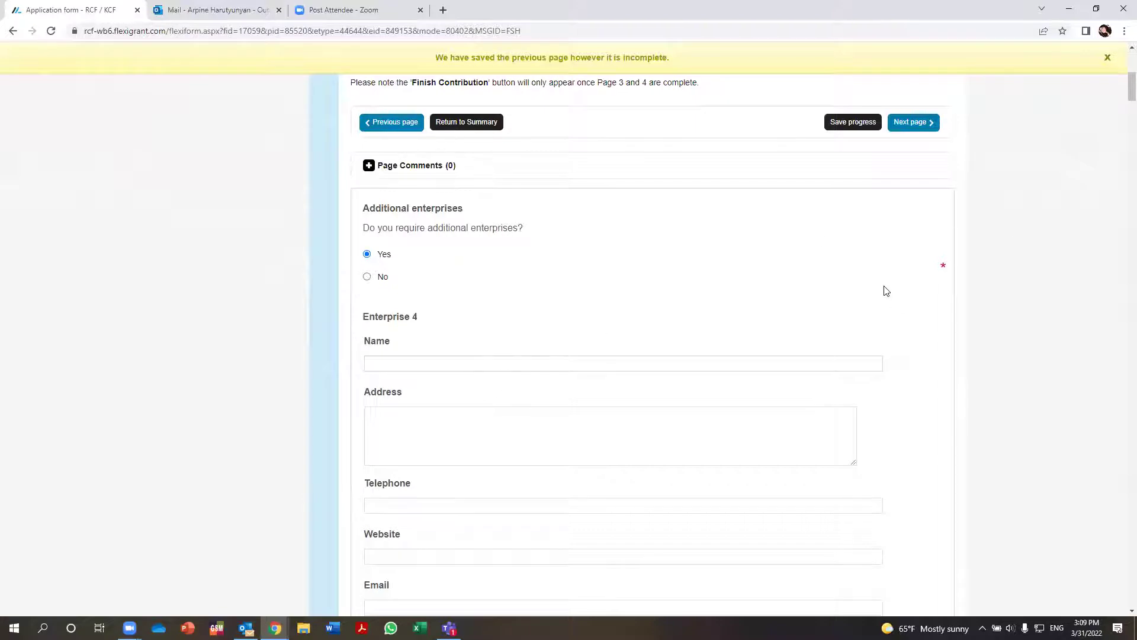
scroll(900, 273, up, 2)
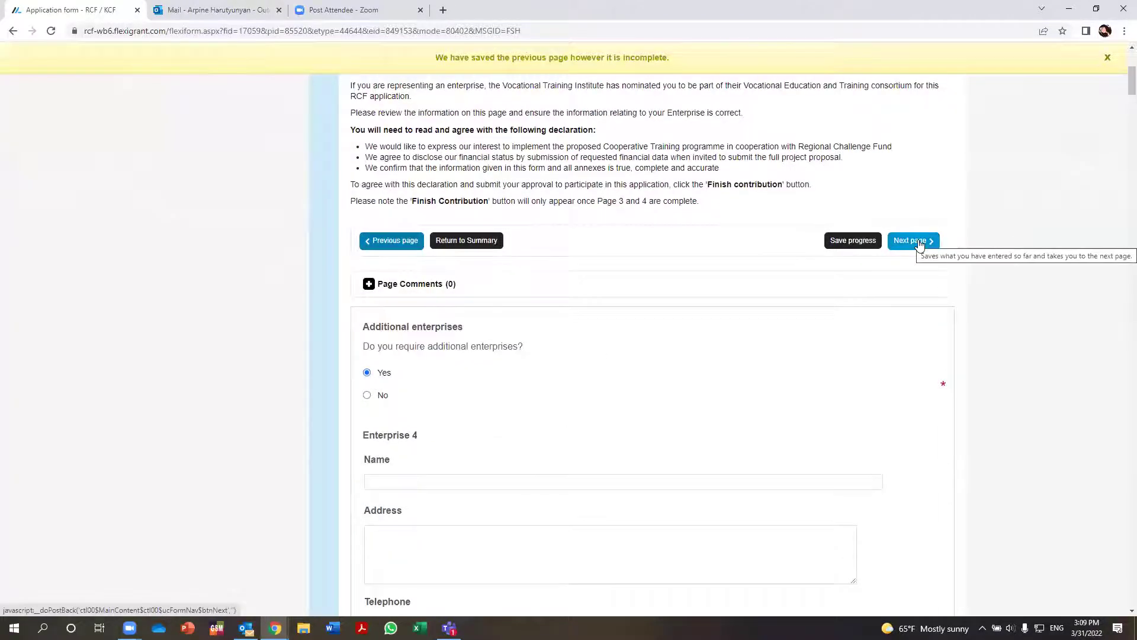
Advance to the Cooperative Training Programme Subject of the Application page and review programme 1's questions from New or existing to Duration.
click(919, 242)
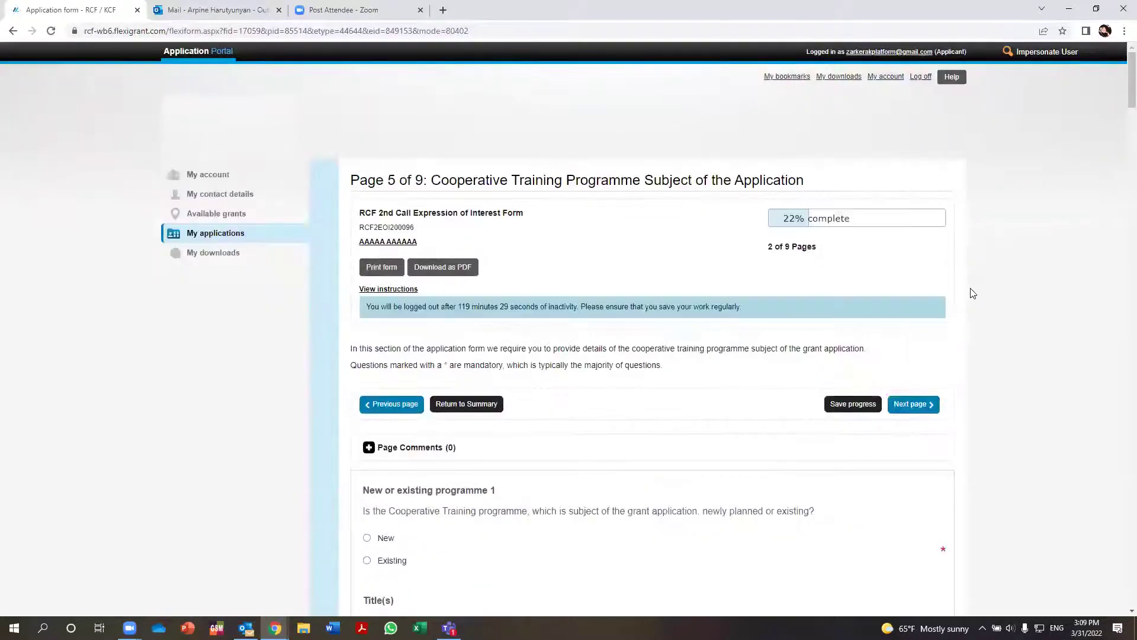
scroll(894, 379, down, 5)
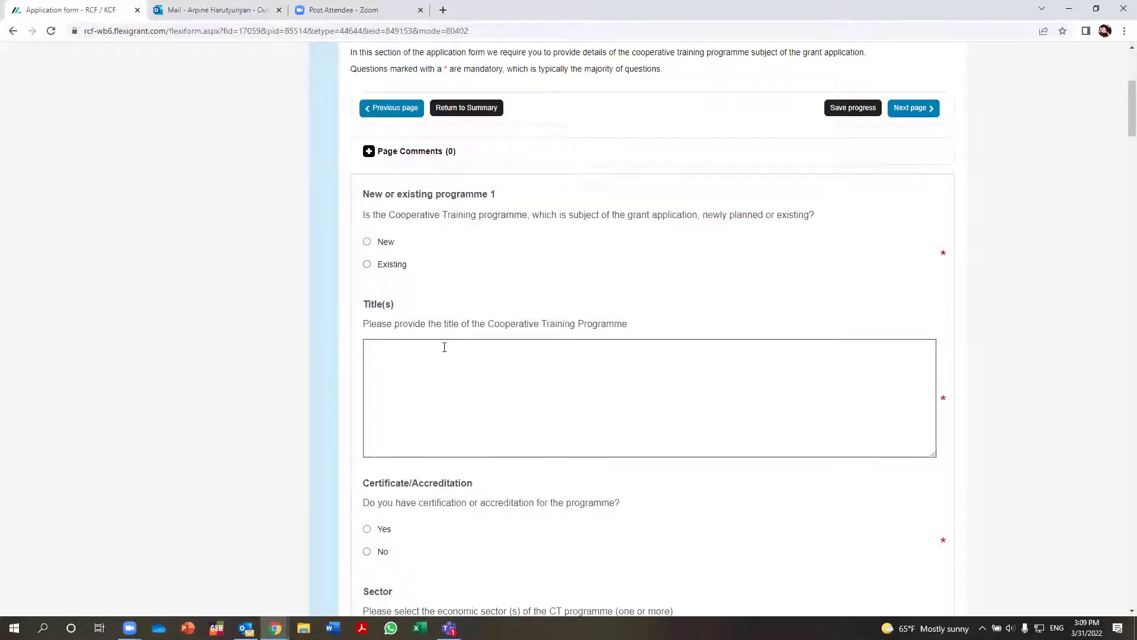
scroll(443, 347, down, 2)
scroll(455, 348, down, 3)
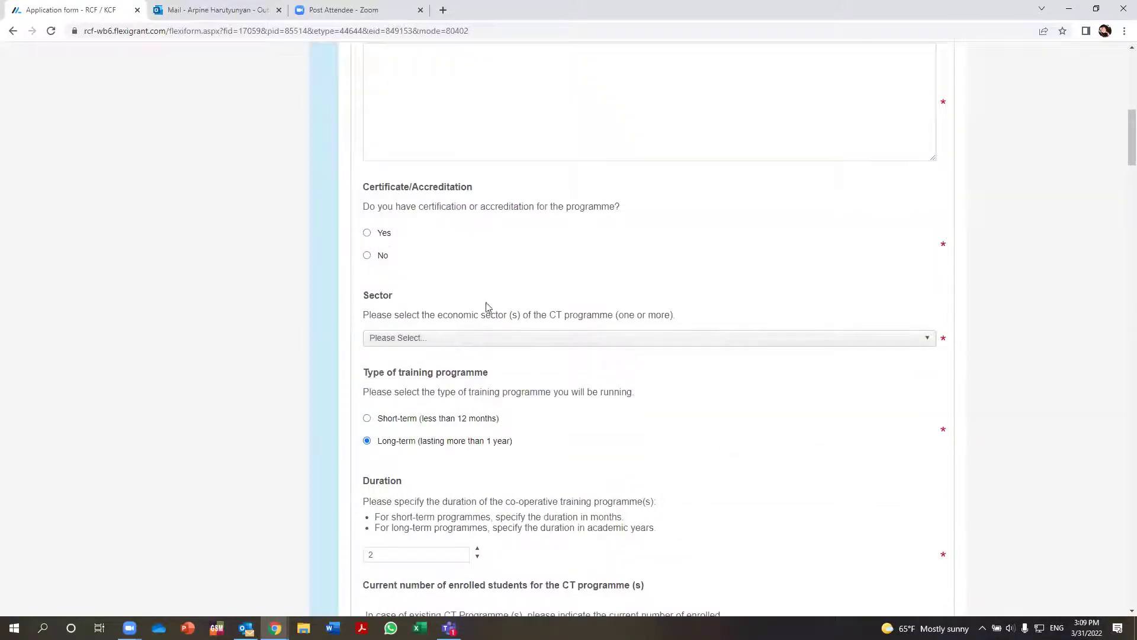
Set programme 1's type of training to Short-term (less than 12 months) and its duration to 10.
scroll(499, 308, down, 4)
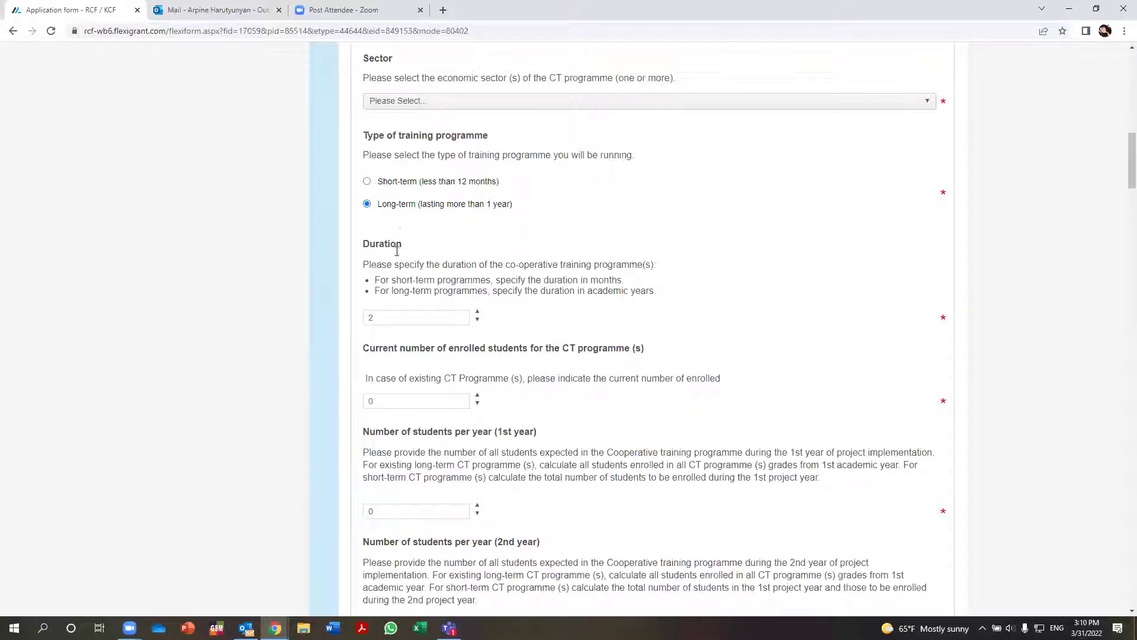
click(366, 181)
click(386, 320)
key(BackSpace)
text(10)
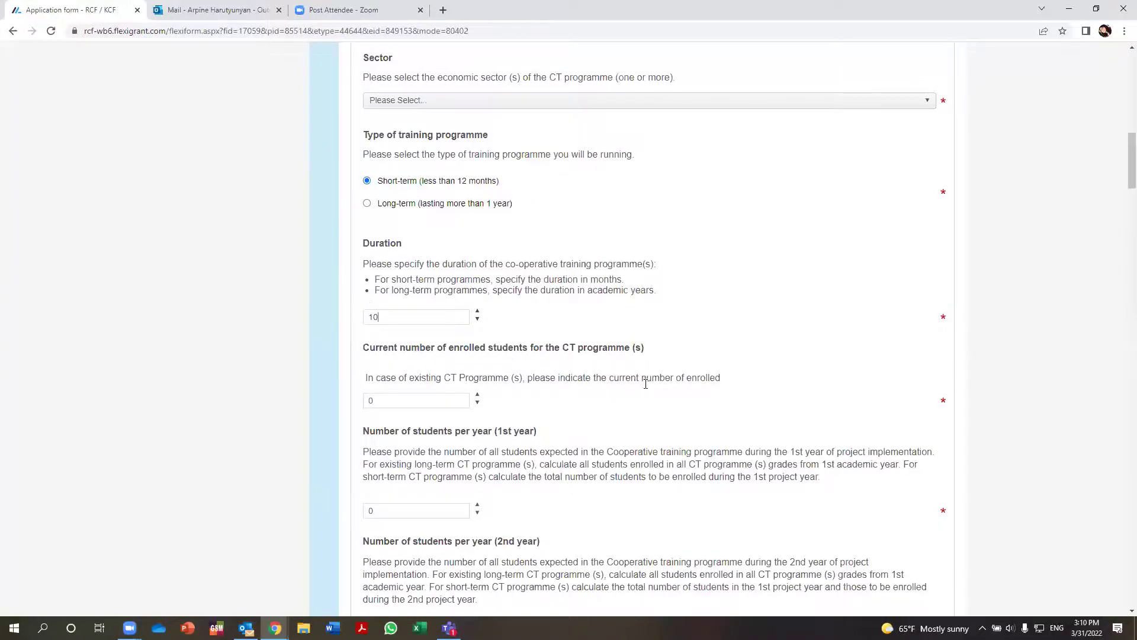
Review programme 1's student number and training hours fields, and the question blocks for programmes 2 and 3.
scroll(633, 384, down, 2)
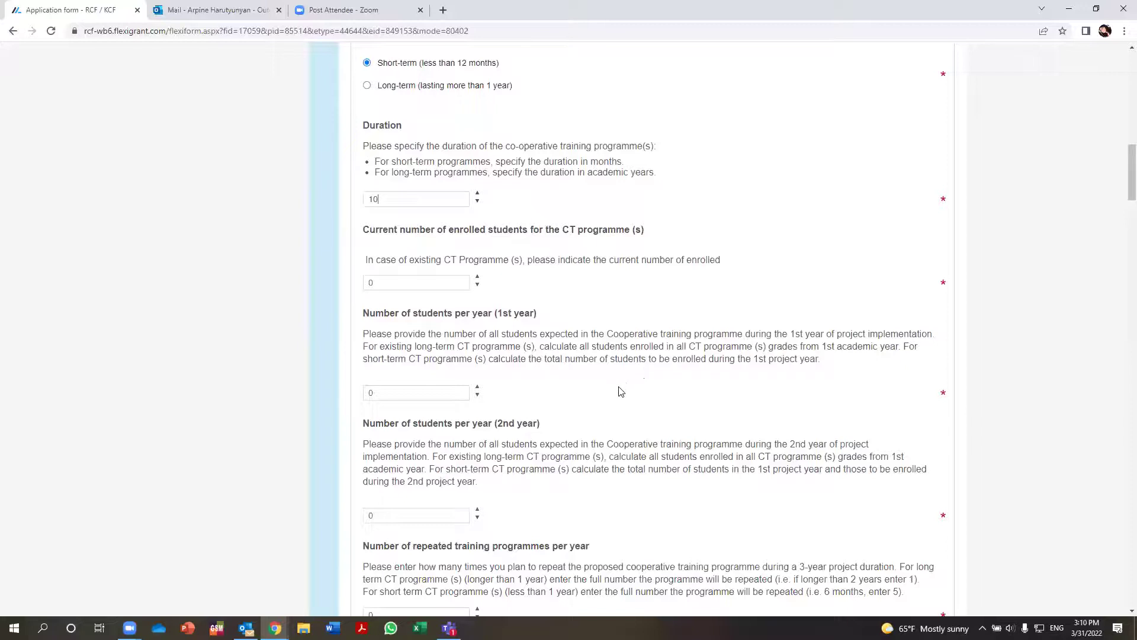
scroll(621, 391, down, 4)
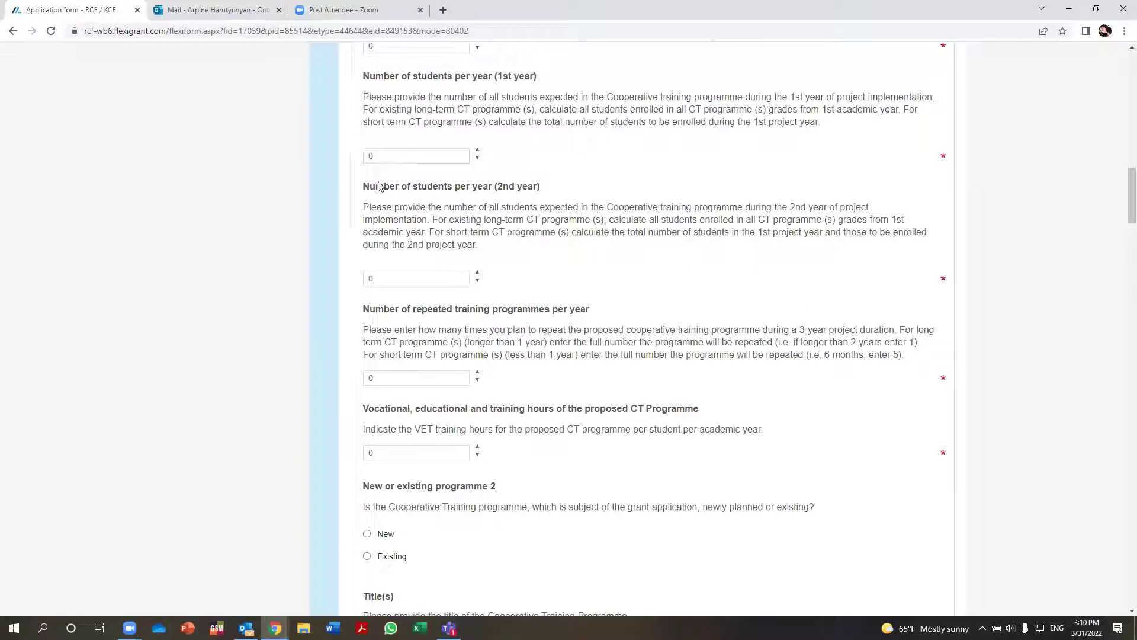
scroll(618, 329, down, 4)
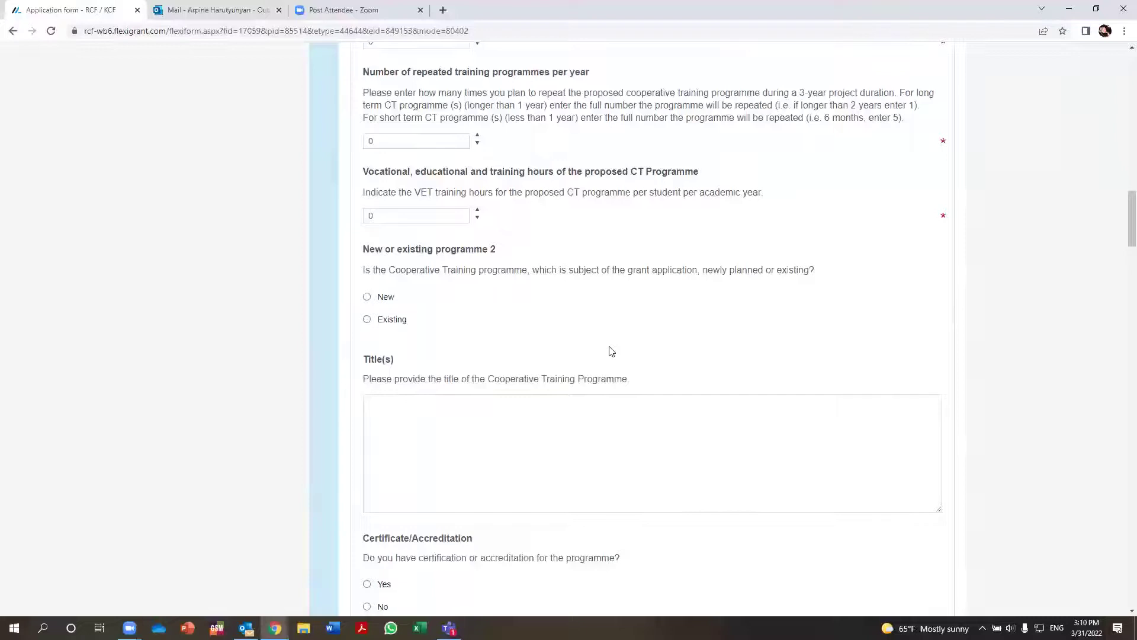
scroll(576, 324, down, 2)
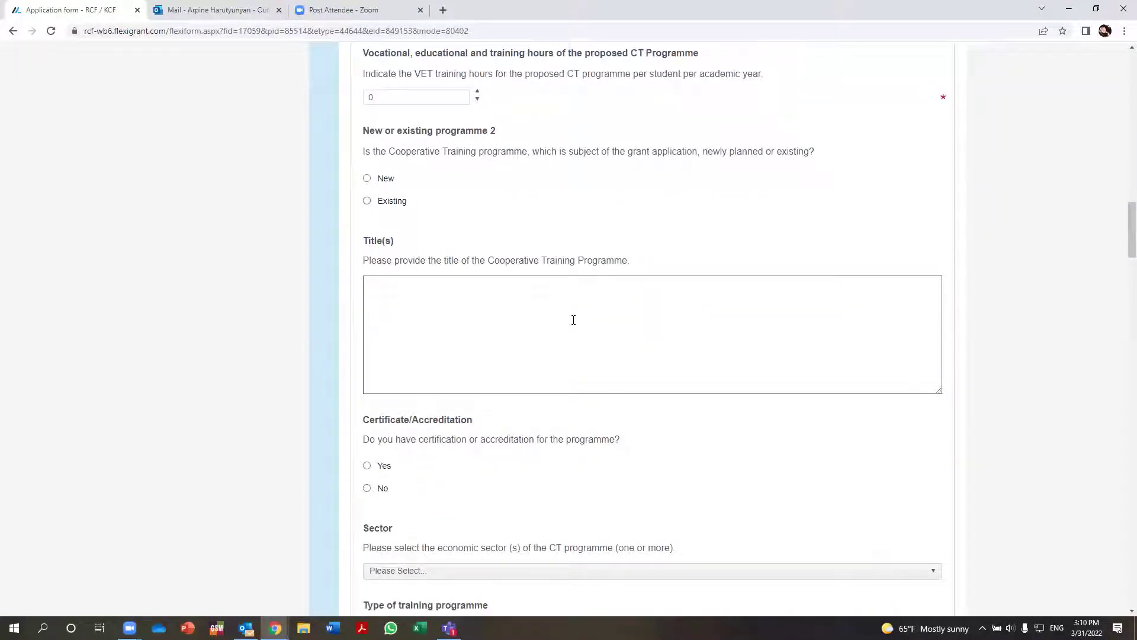
scroll(574, 318, down, 4)
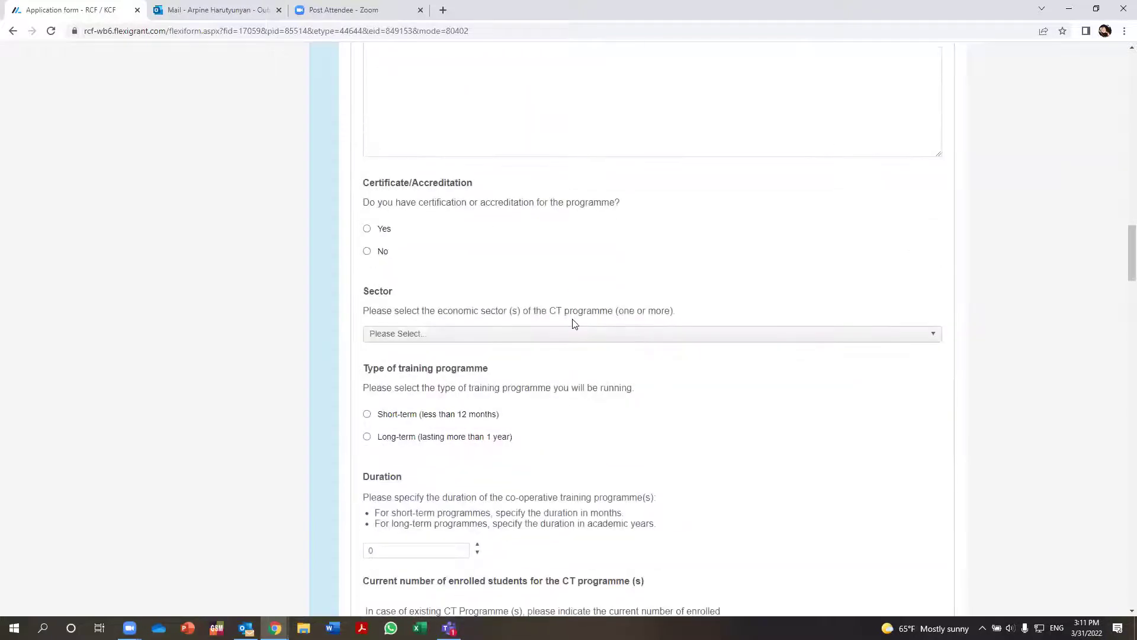
scroll(574, 320, down, 3)
scroll(572, 322, down, 8)
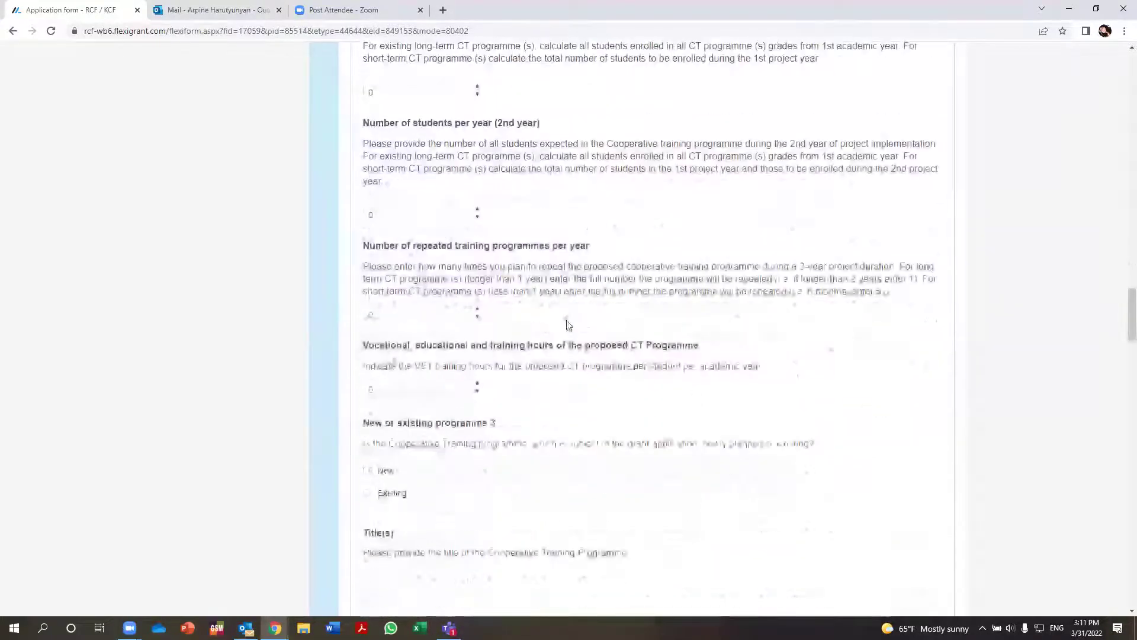
scroll(572, 319, down, 3)
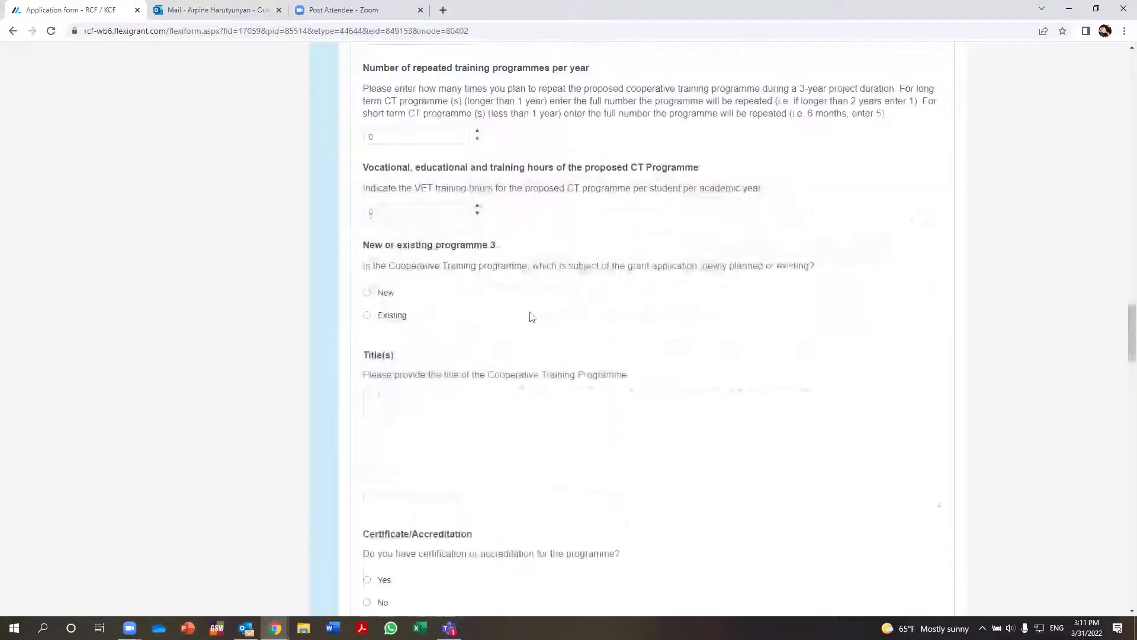
scroll(550, 248, up, 7)
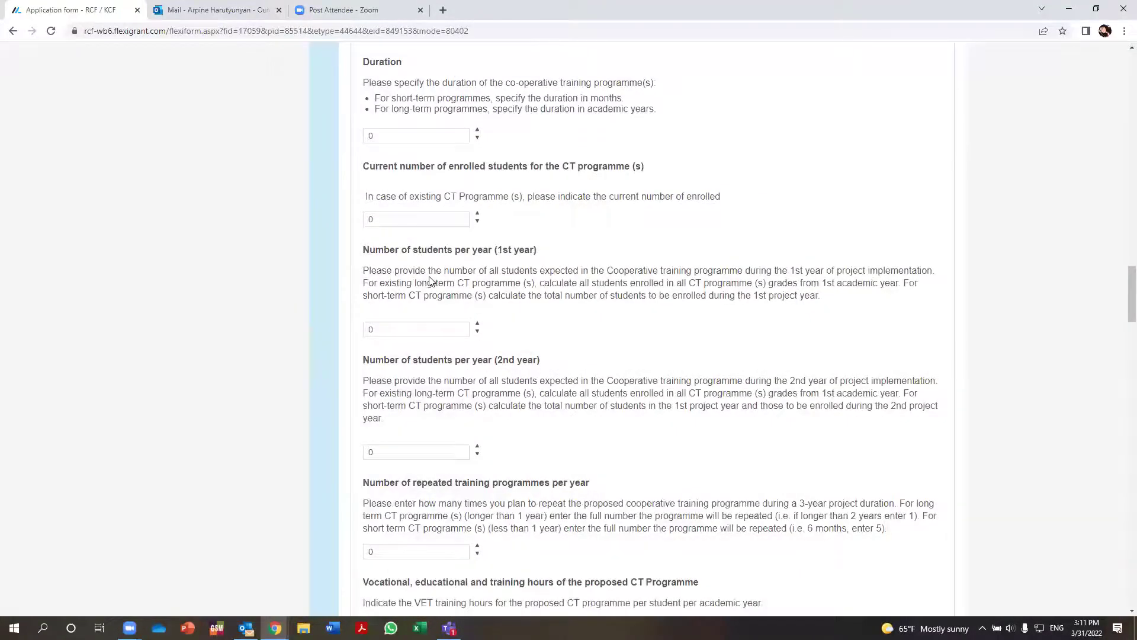
scroll(431, 280, down, 7)
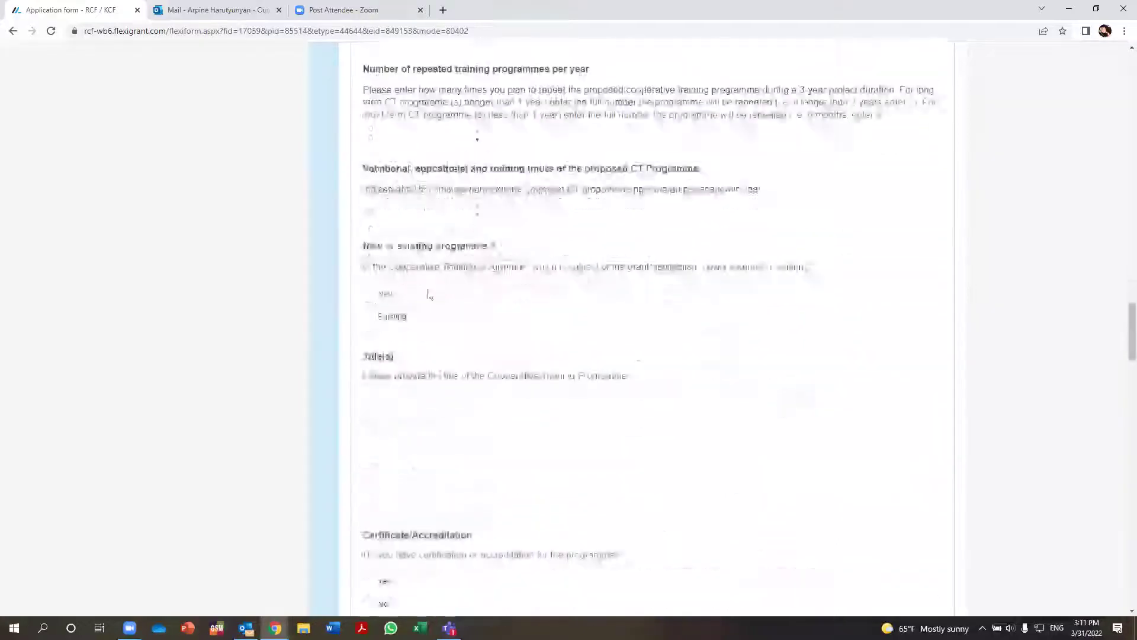
Review the workplace learning places per enterprise, Students employed, Previous experience, Rationale and Resilience questions.
scroll(482, 254, down, 6)
scroll(482, 254, down, 20)
scroll(521, 279, up, 2)
scroll(644, 300, down, 10)
scroll(640, 292, up, 4)
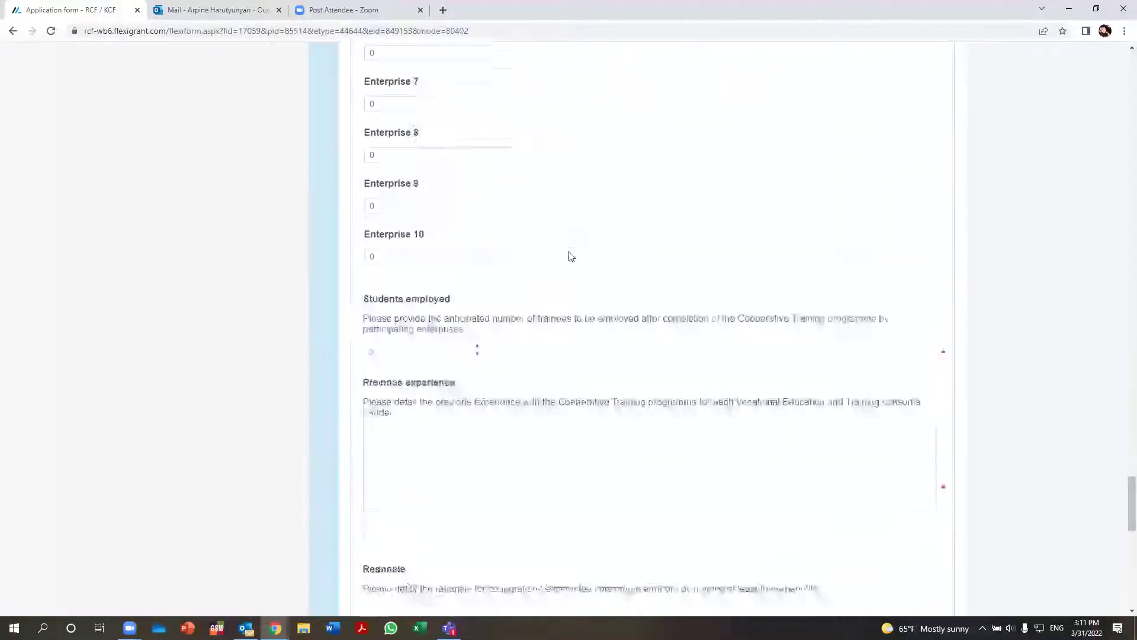
scroll(566, 261, up, 7)
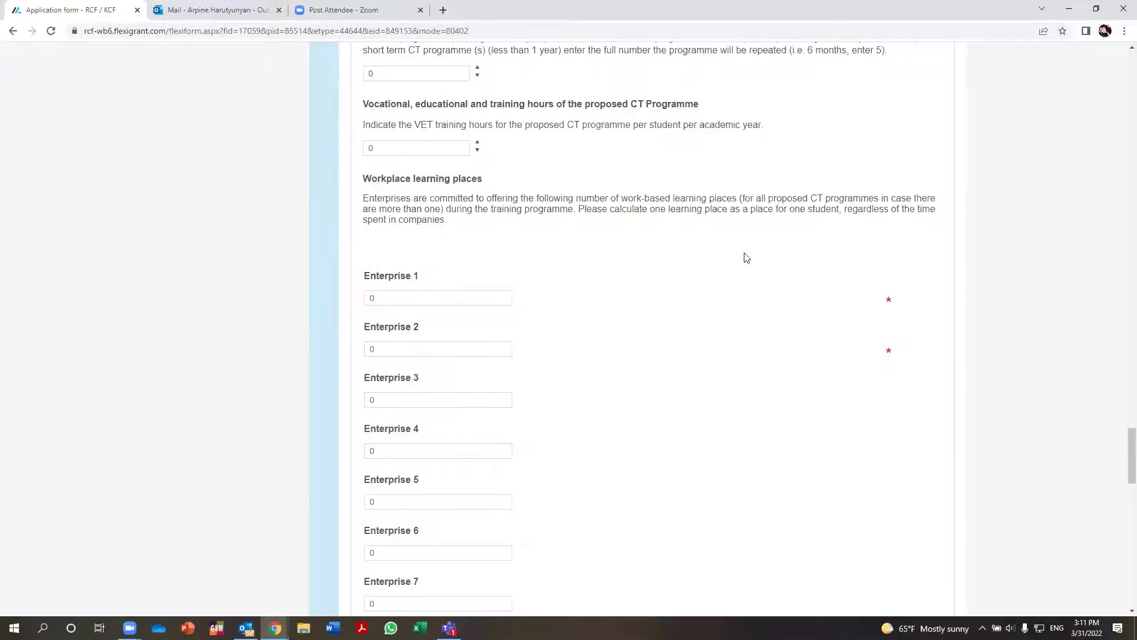
scroll(635, 237, down, 10)
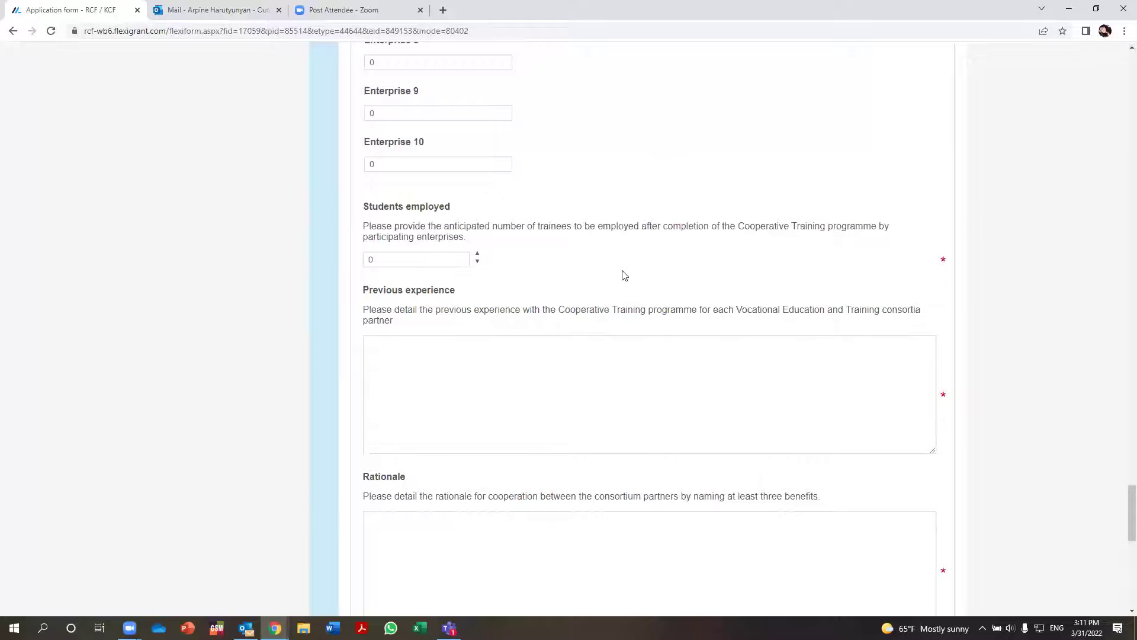
scroll(622, 274, down, 3)
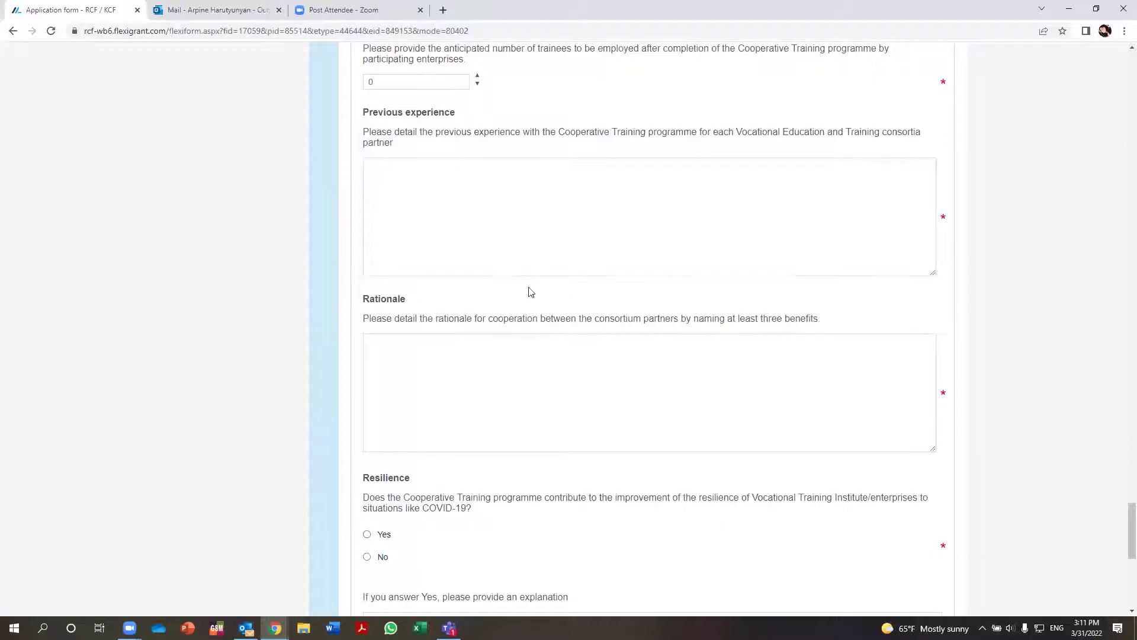
Review the Rationale, Resilience and Additional comments questions and advance to the Current Status of Cooperative Training Capacities page.
click(420, 359)
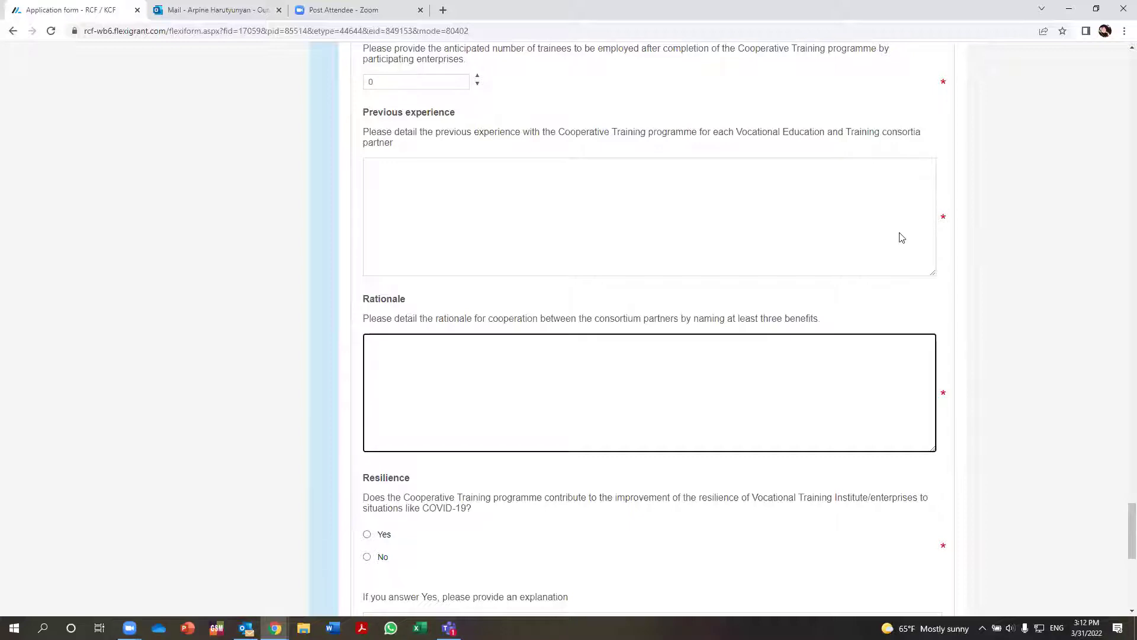
scroll(687, 424, down, 5)
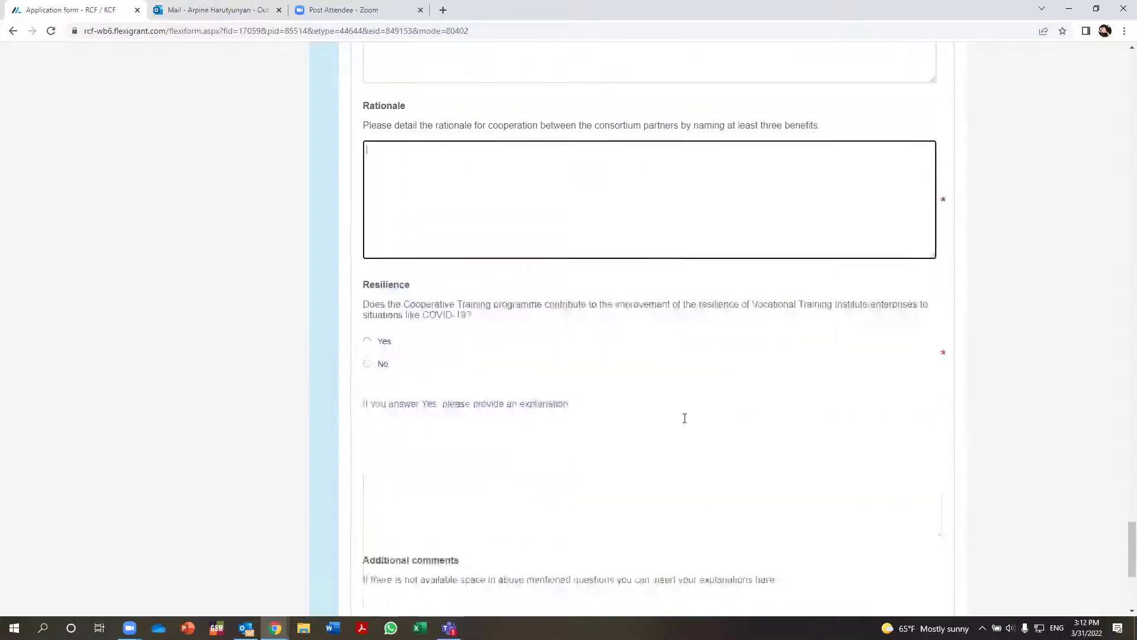
scroll(541, 343, down, 3)
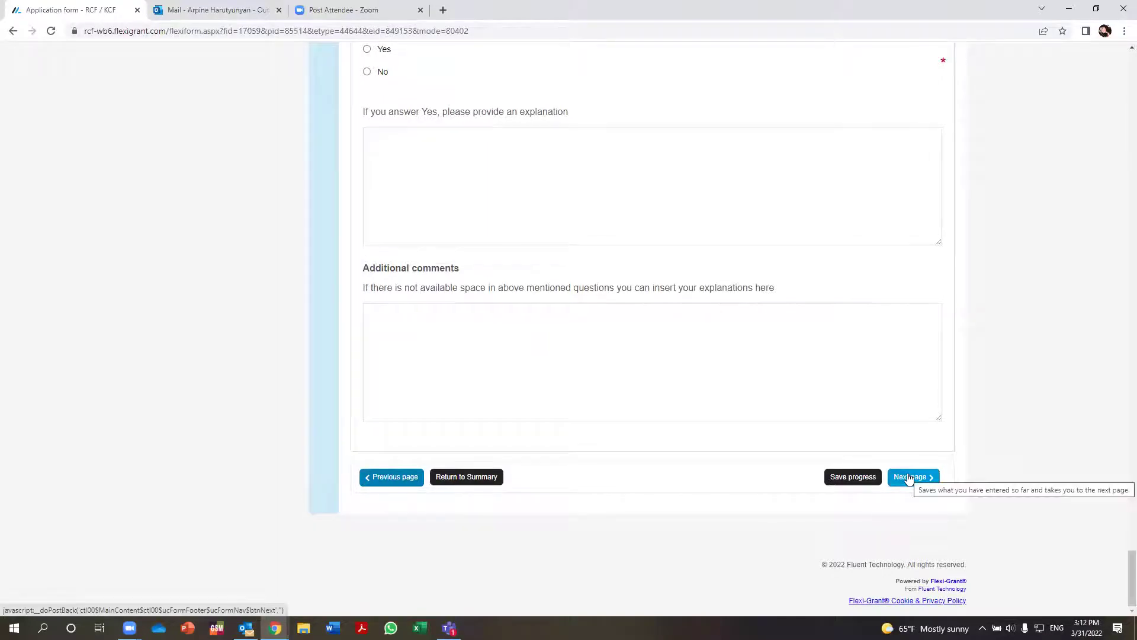
click(909, 477)
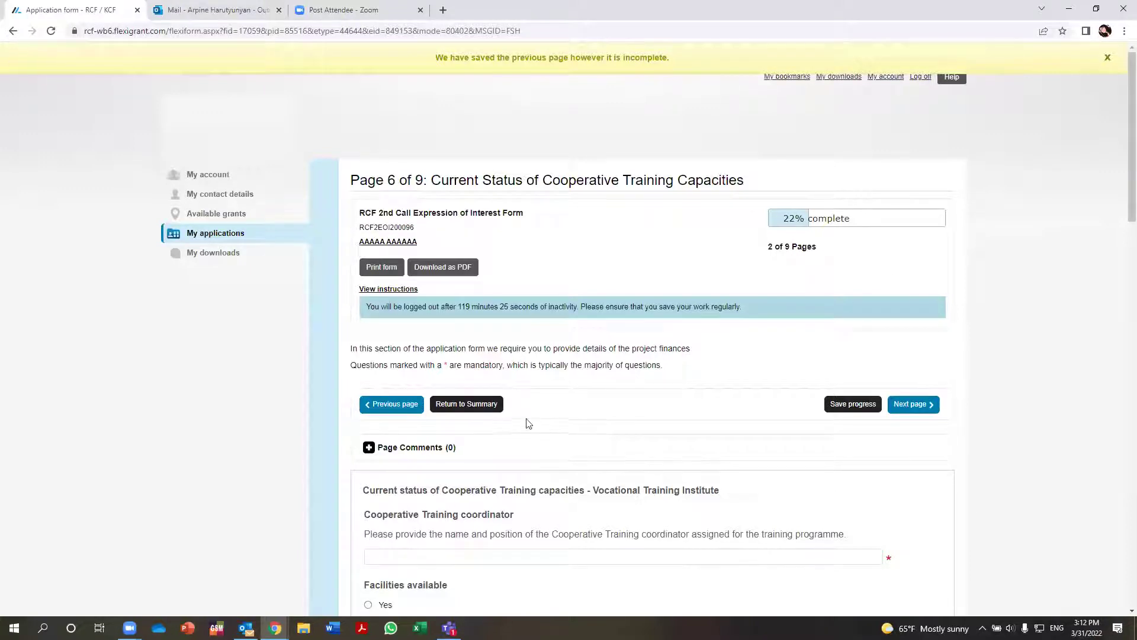
Review the Vocational Training Institute capacity questions, the coordinator and in-company trainer fields for Enterprises 1 to 3, and the additional enterprises question.
scroll(529, 423, down, 3)
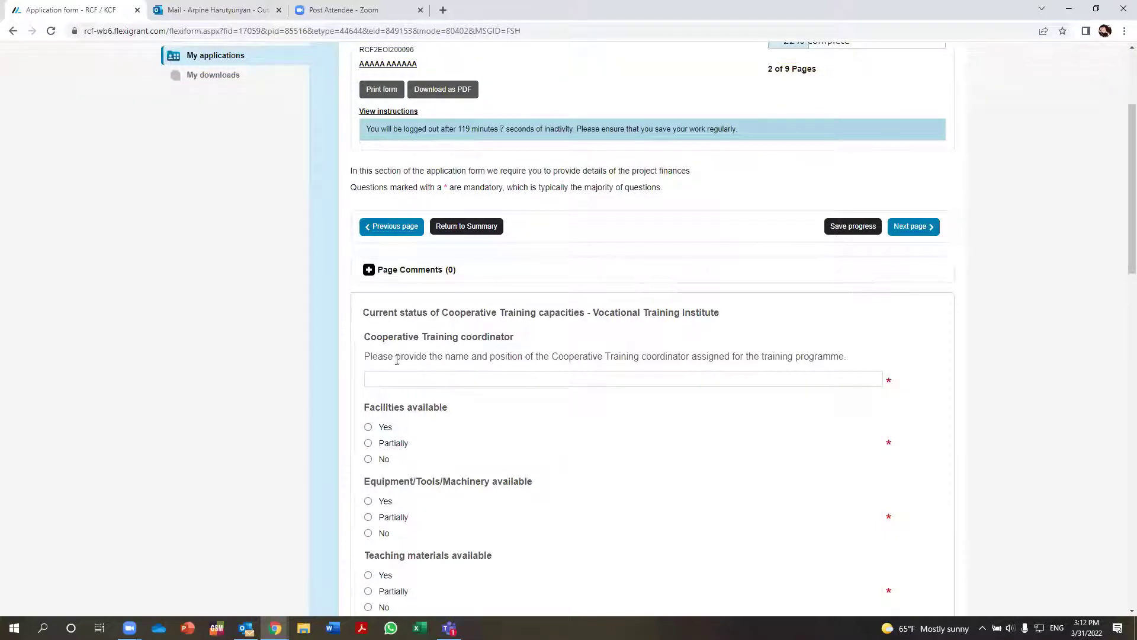
scroll(439, 423, down, 3)
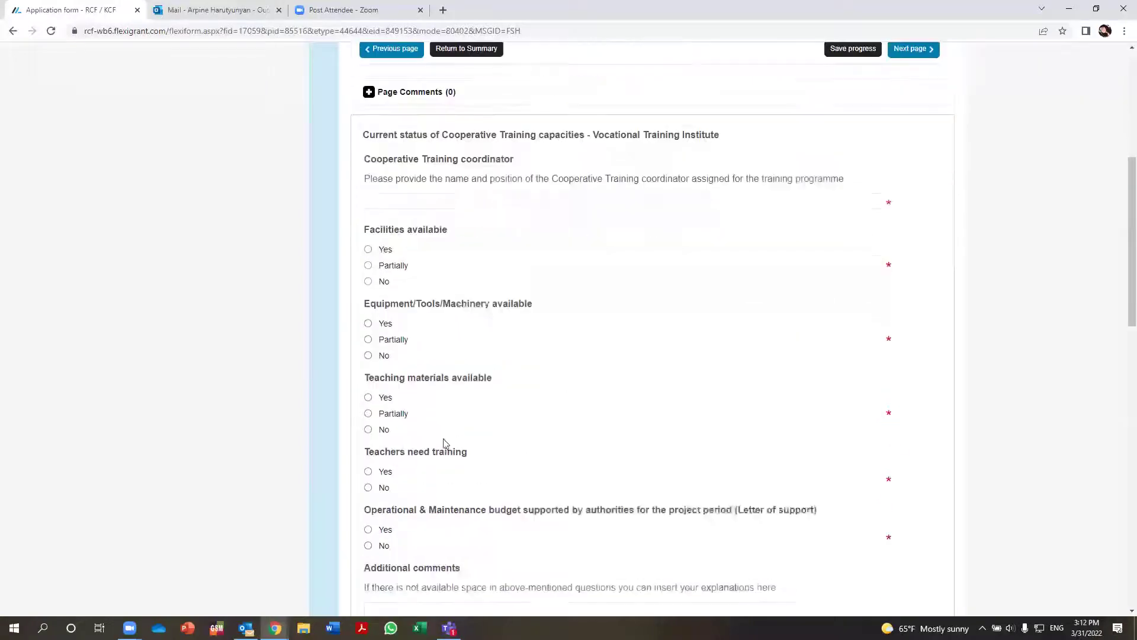
scroll(471, 427, down, 2)
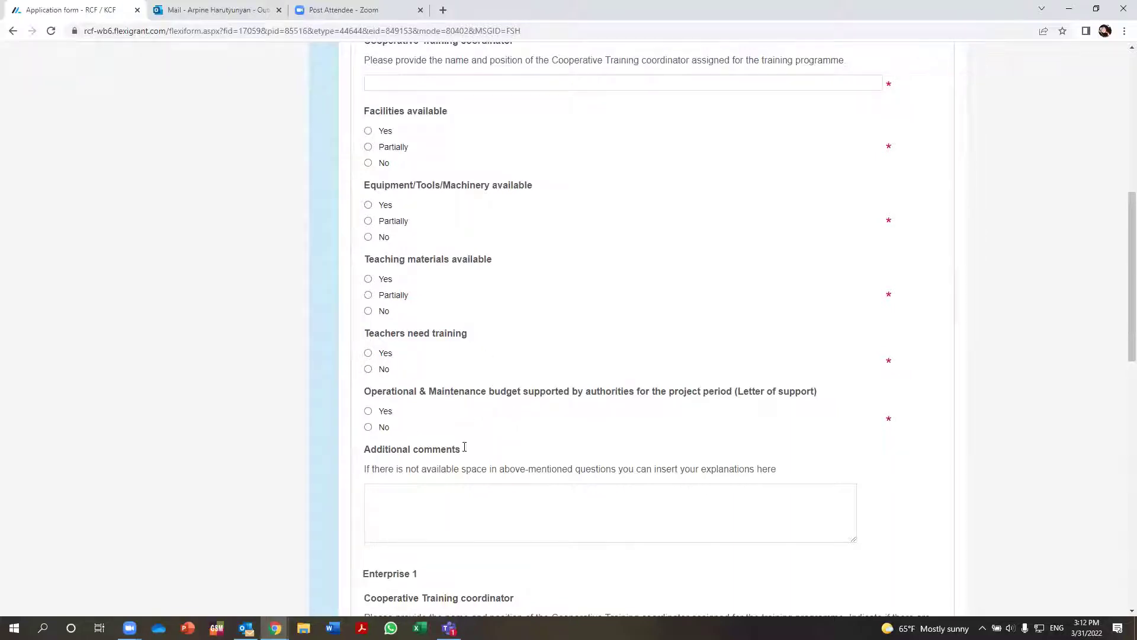
scroll(504, 425, down, 5)
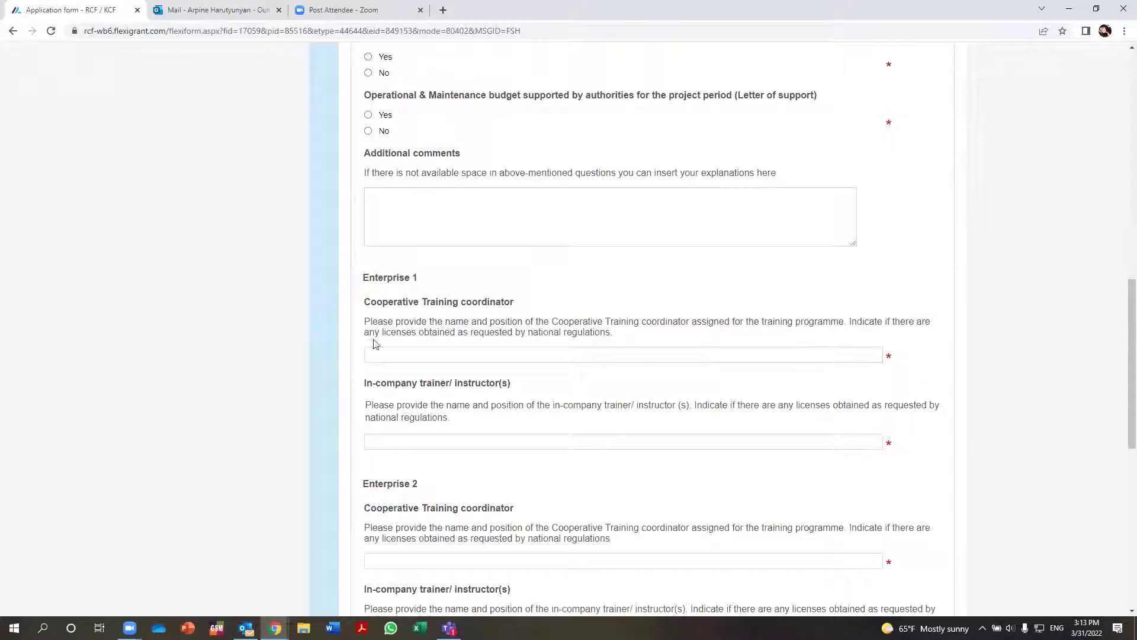
scroll(657, 398, down, 4)
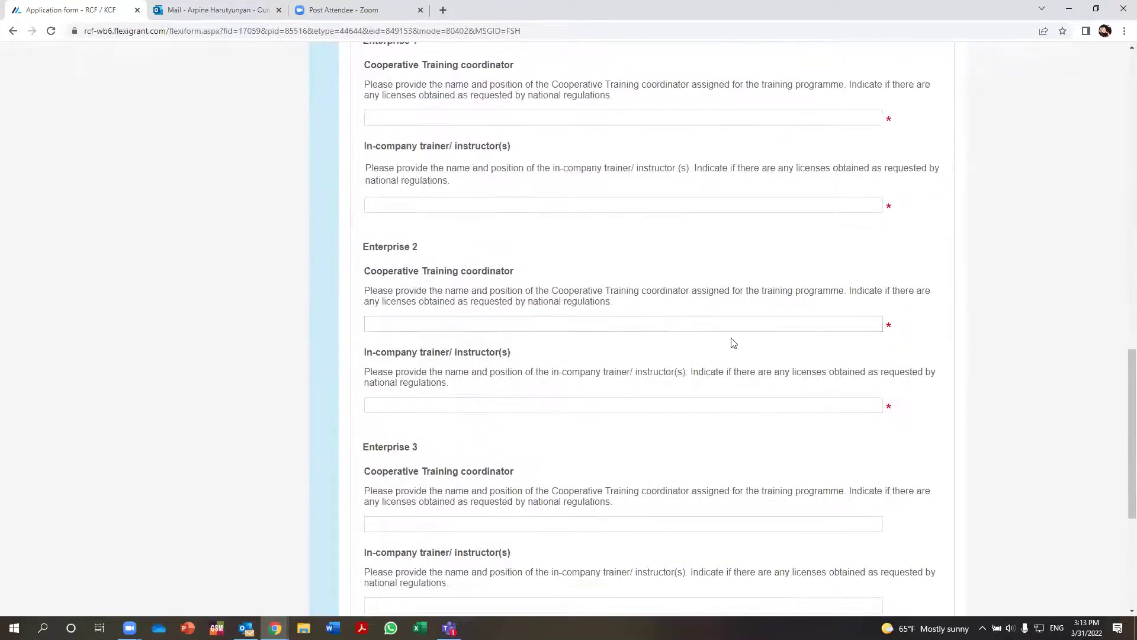
scroll(726, 344, down, 5)
click(721, 316)
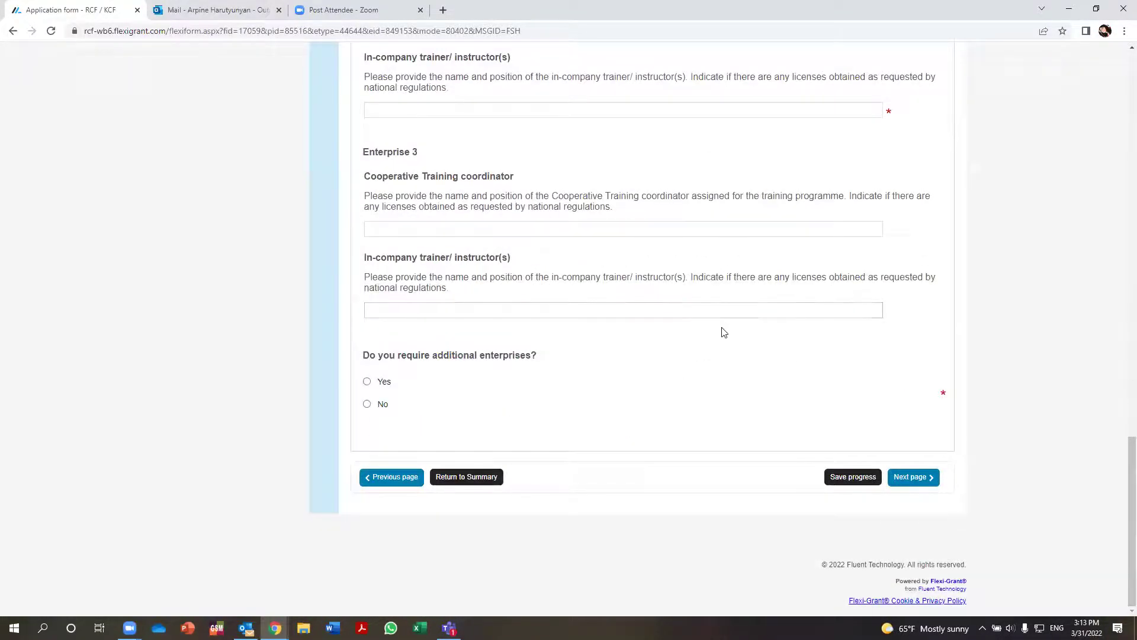
Advance to the Subject of the Grant Financing page and review the Funding needs, Country and Budget table sections.
click(899, 479)
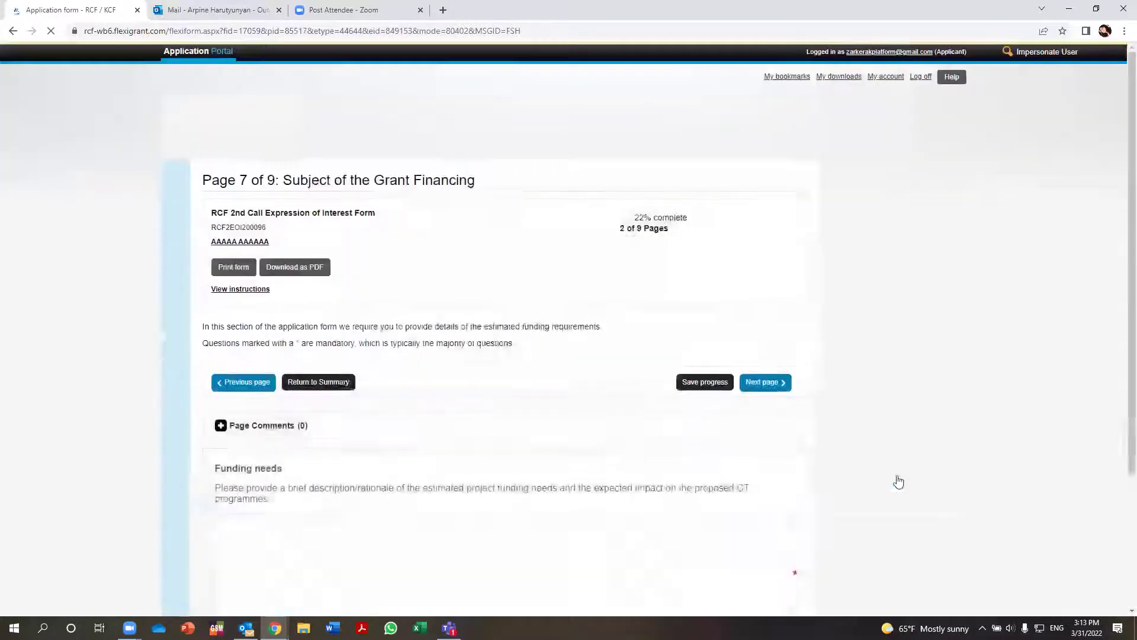
scroll(620, 303, down, 1)
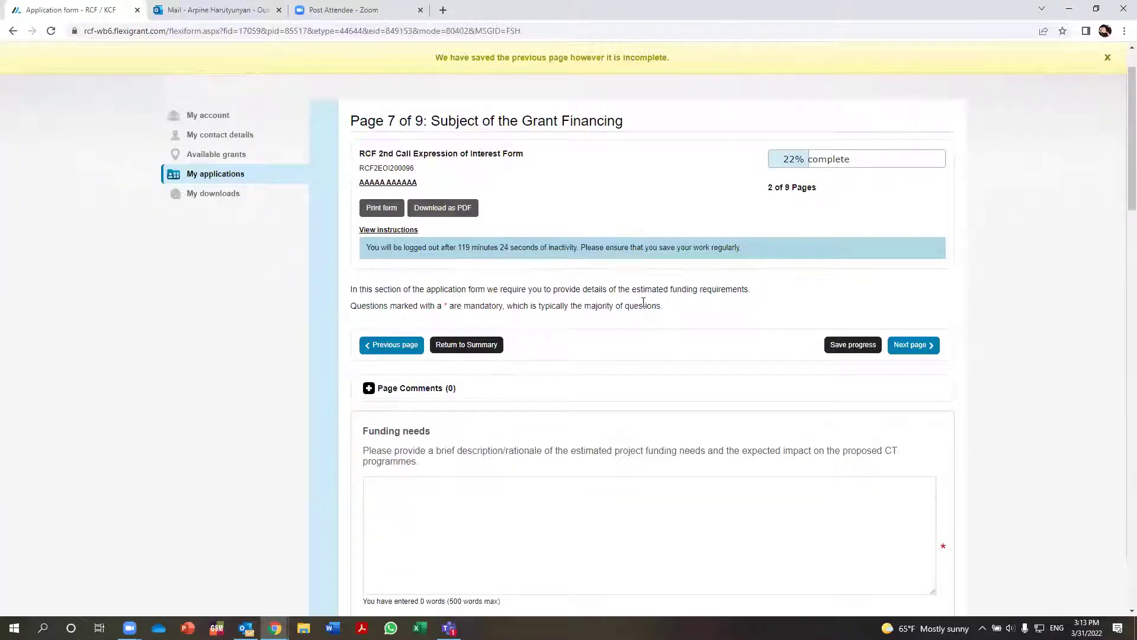
scroll(643, 302, down, 3)
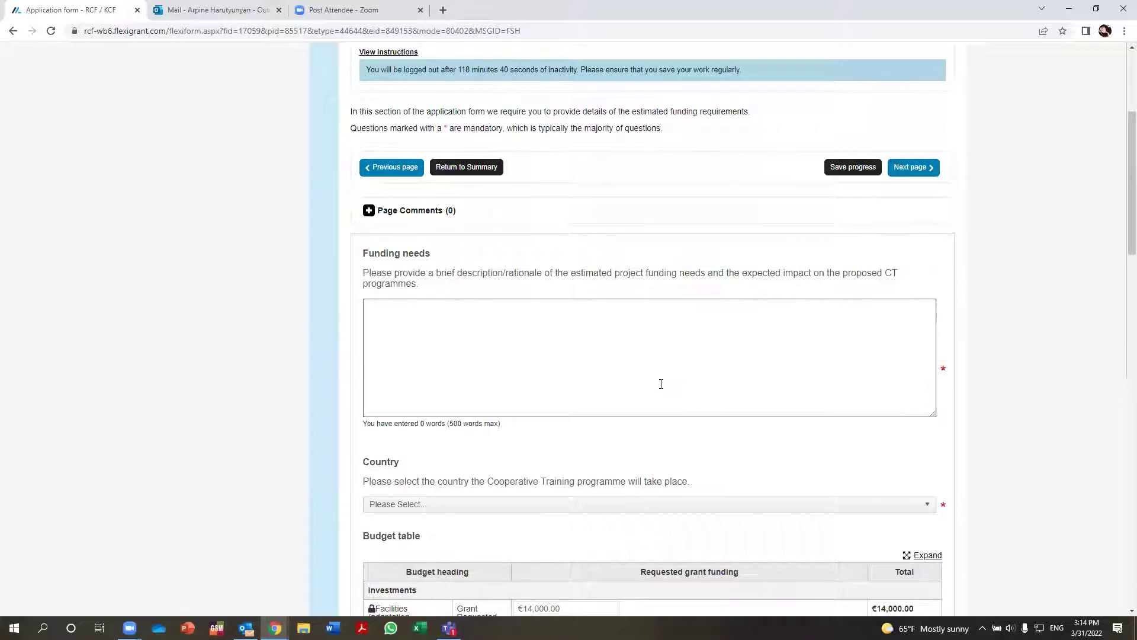
scroll(661, 382, down, 5)
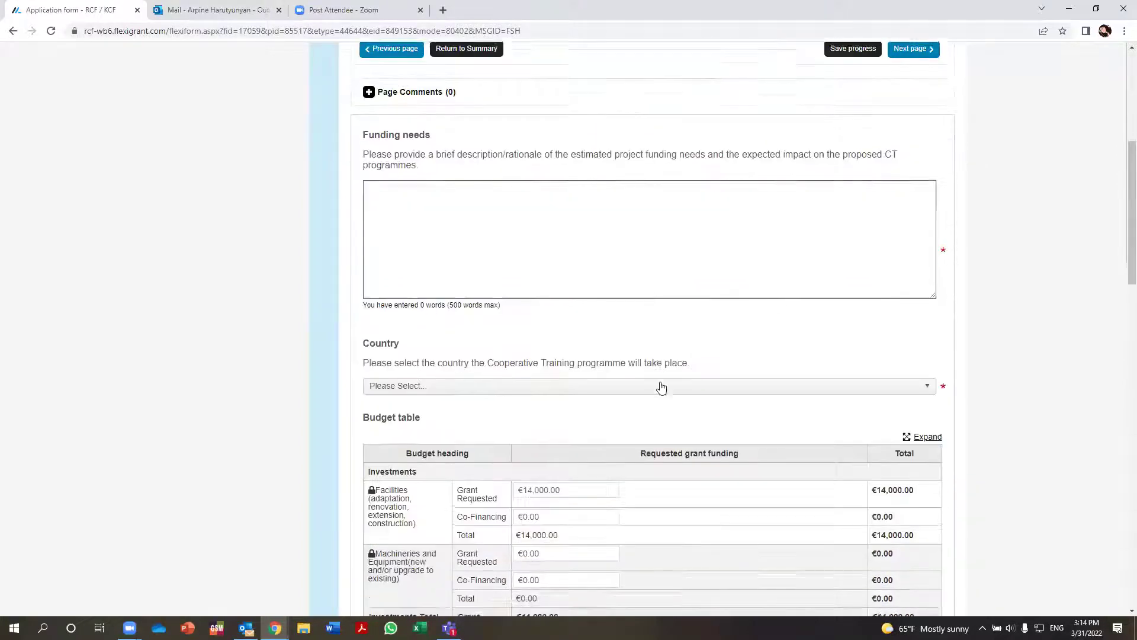
scroll(662, 386, down, 1)
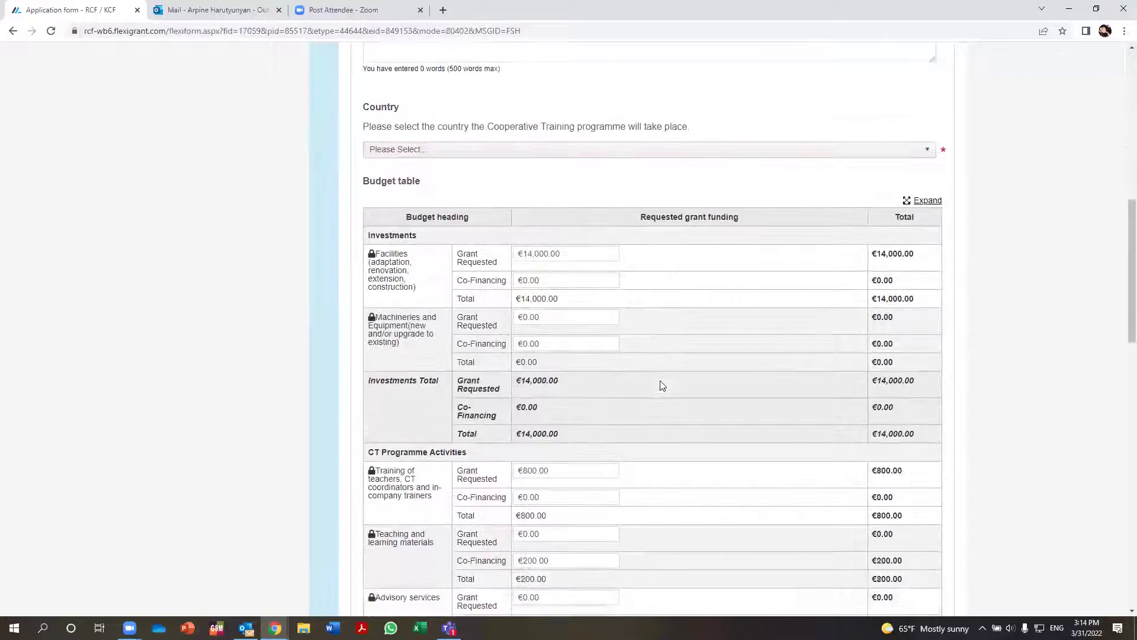
Expand the budget table and review its Investments and CT Programme Activities headings.
click(918, 202)
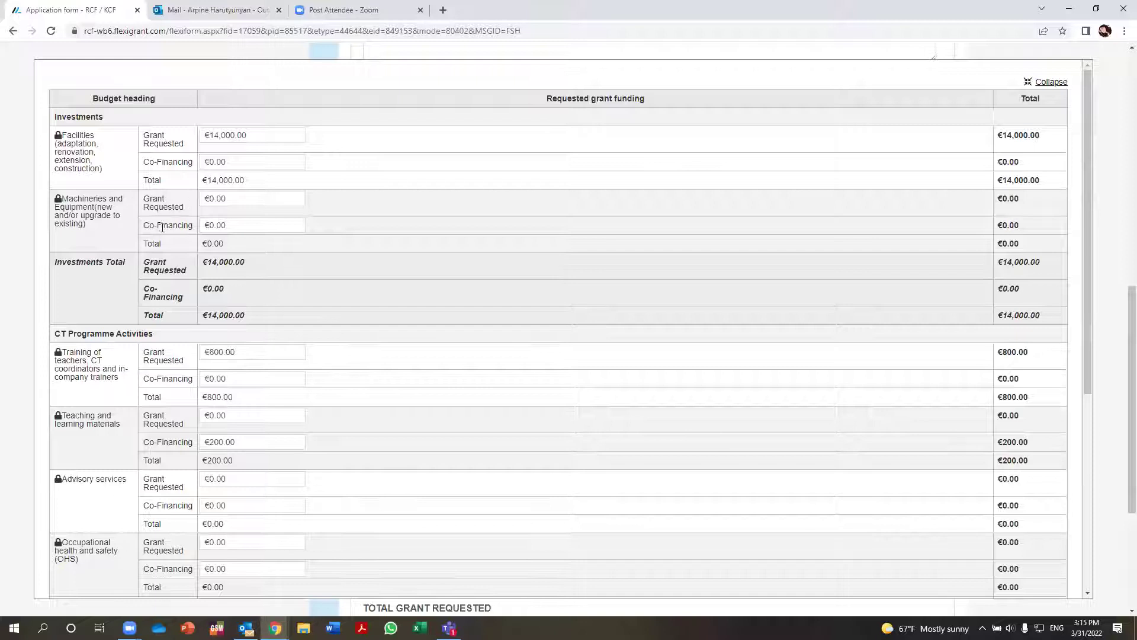
scroll(113, 225, down, 2)
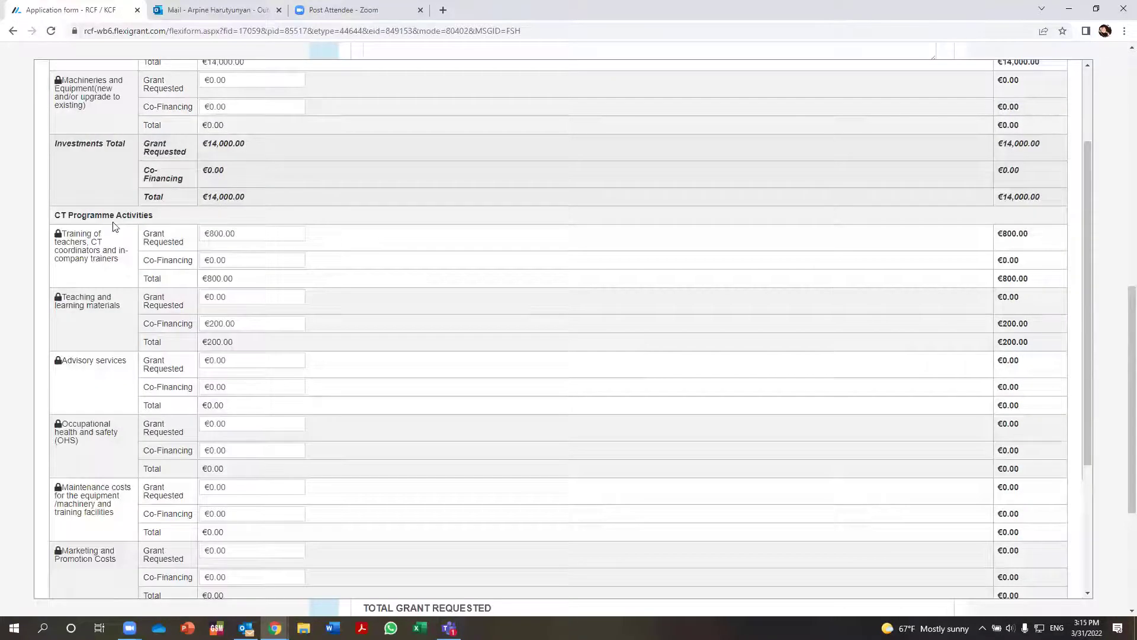
scroll(114, 226, down, 2)
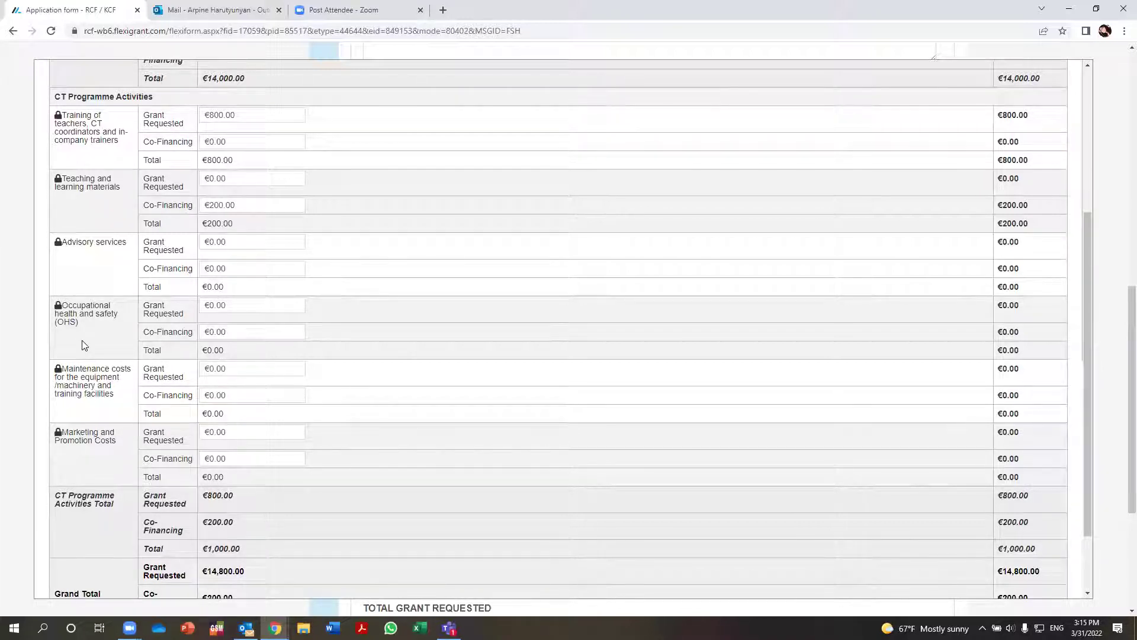
scroll(107, 312, up, 4)
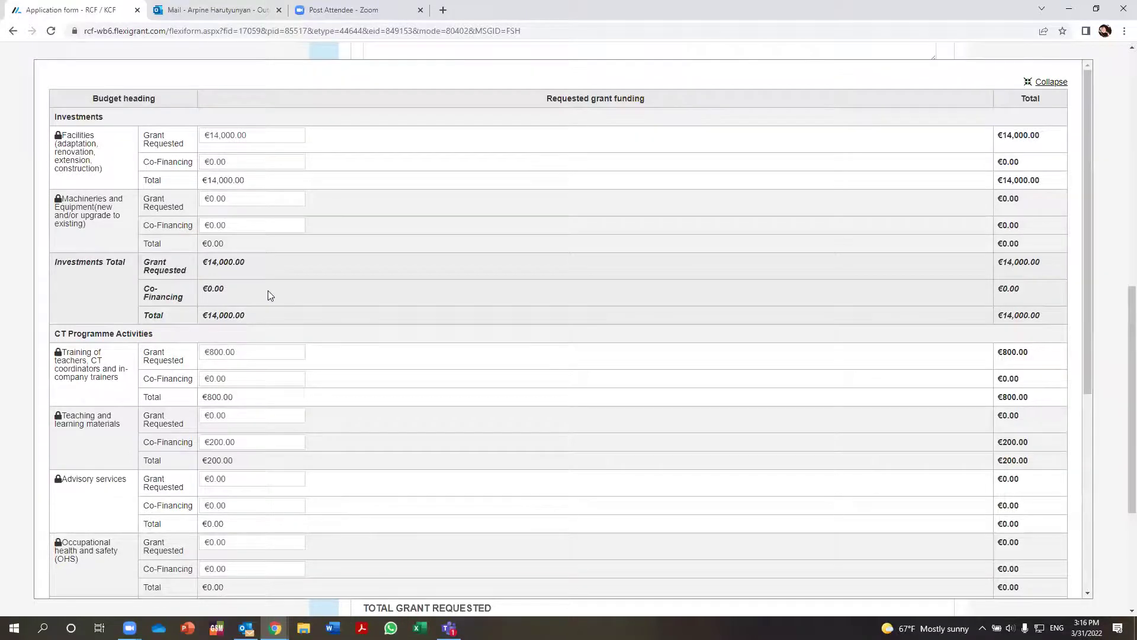
Set the Grant Requested for Occupational health and safety (OHS) to 45000 and collapse the expanded budget table.
scroll(268, 291, down, 4)
scroll(268, 291, down, 2)
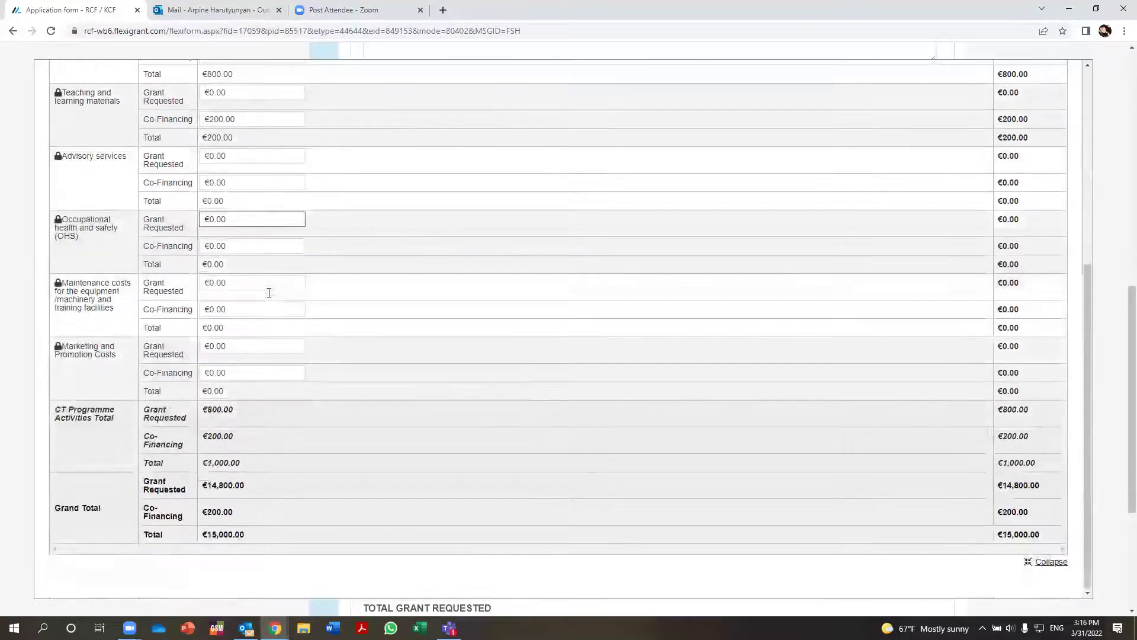
click(239, 222)
text(45000)
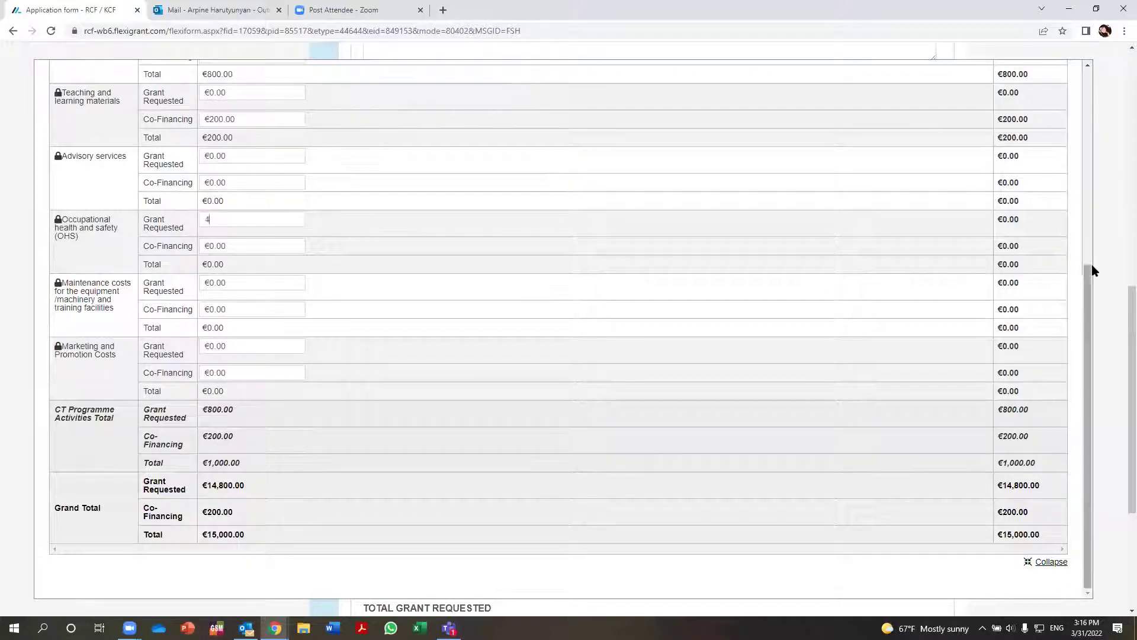
click(555, 356)
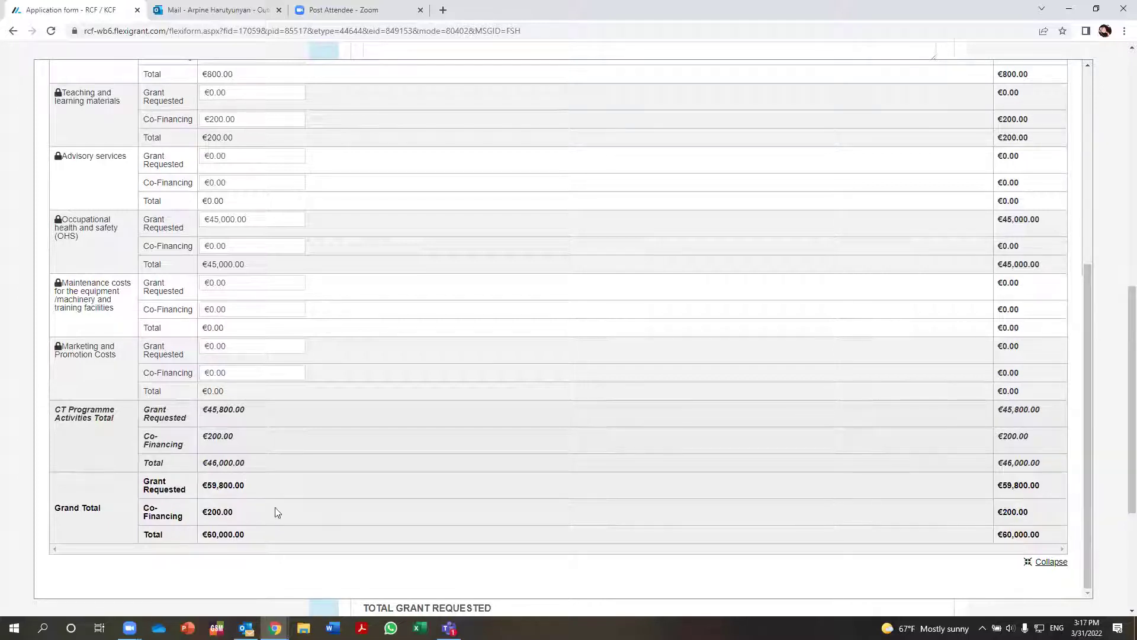
scroll(409, 453, up, 5)
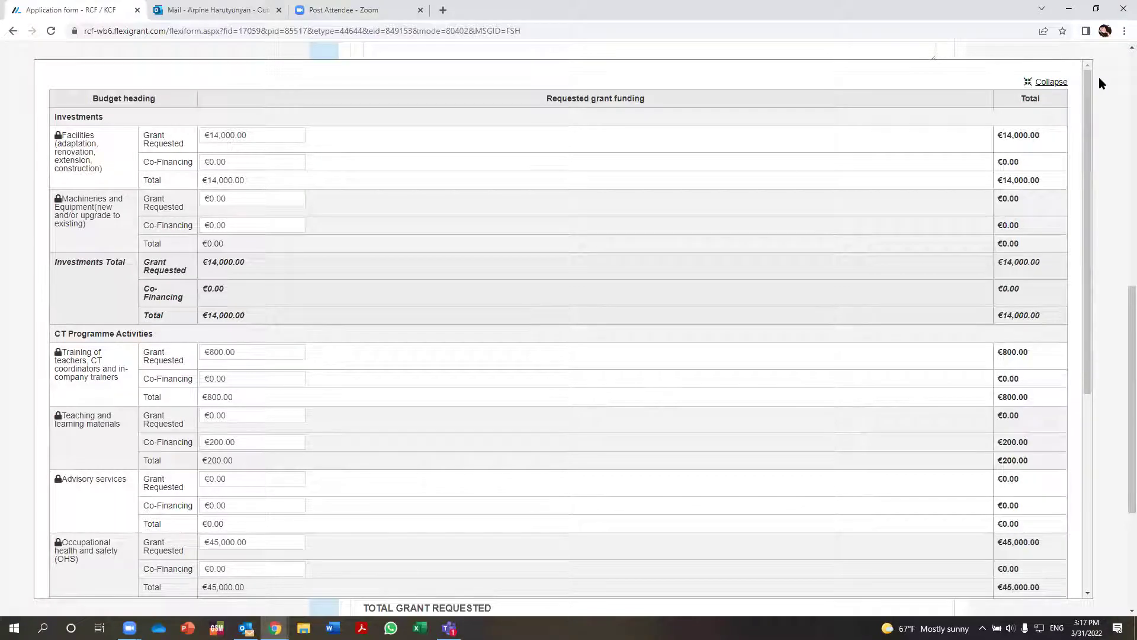
click(1052, 82)
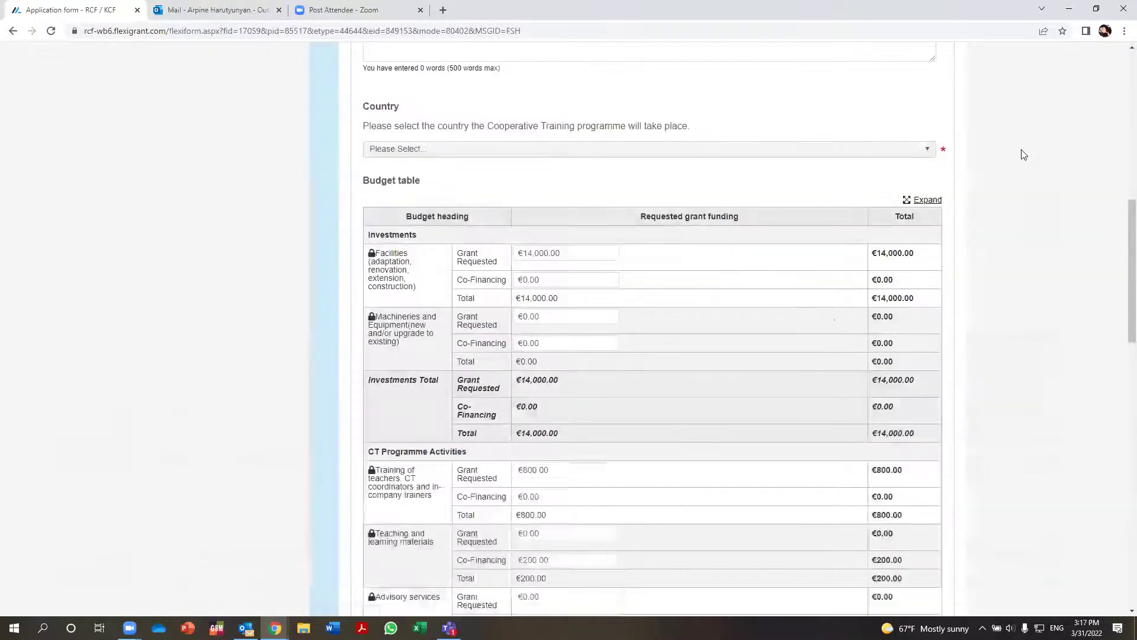
Set the Proposed Matching Contribution in Euro to 5.980 below the budget table.
scroll(828, 319, down, 10)
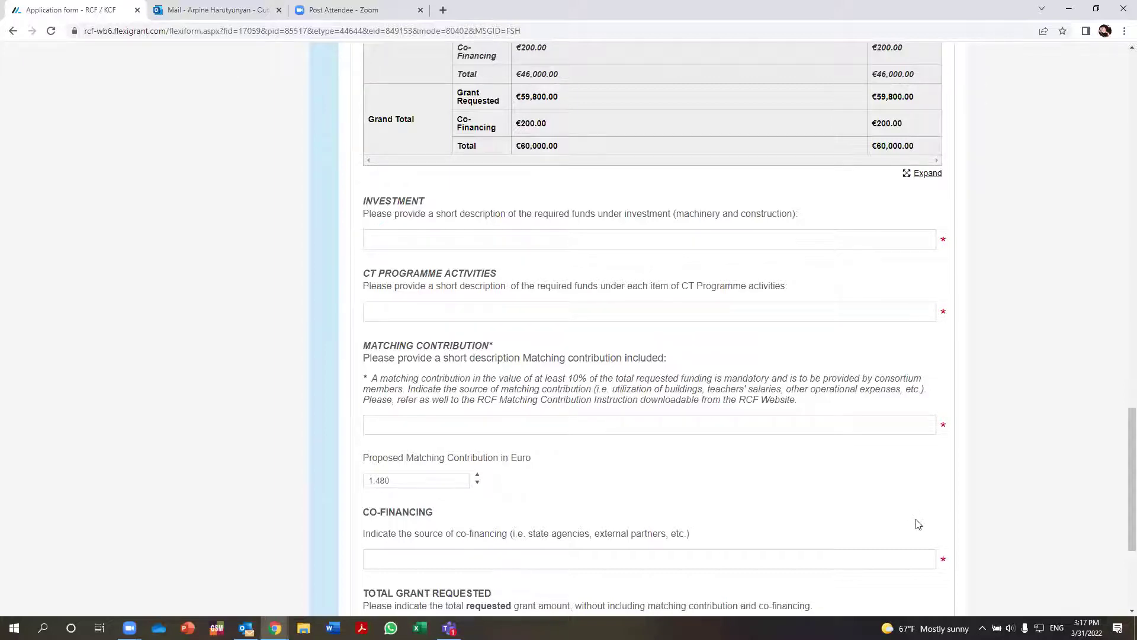
click(384, 237)
click(676, 240)
key(BackSpace)
text(5.)
text(980)
click(440, 494)
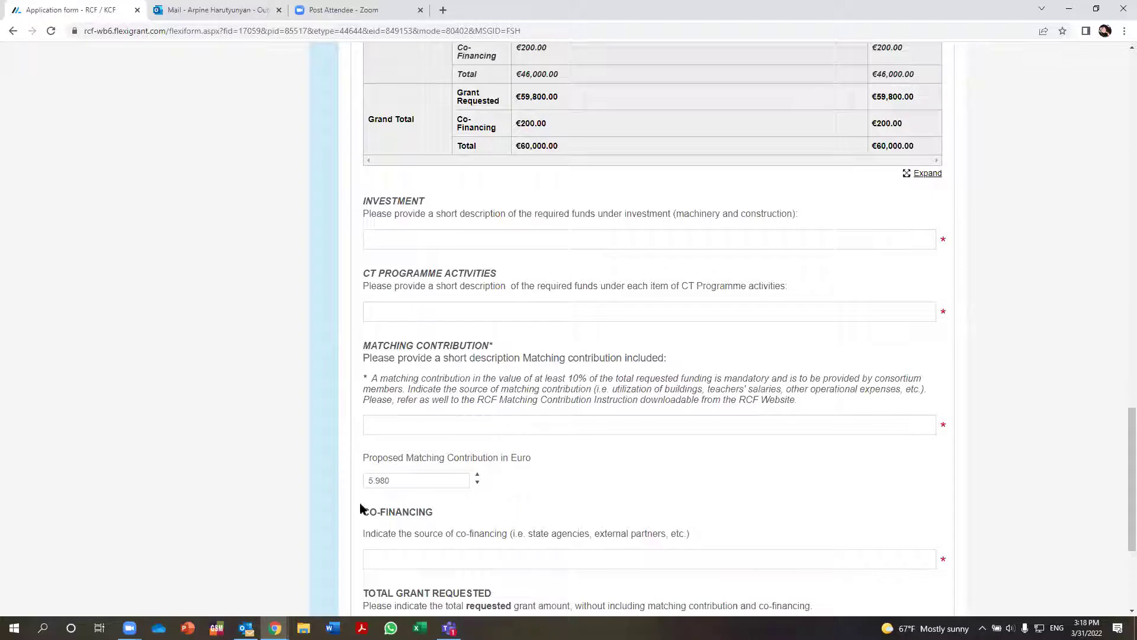
click(405, 552)
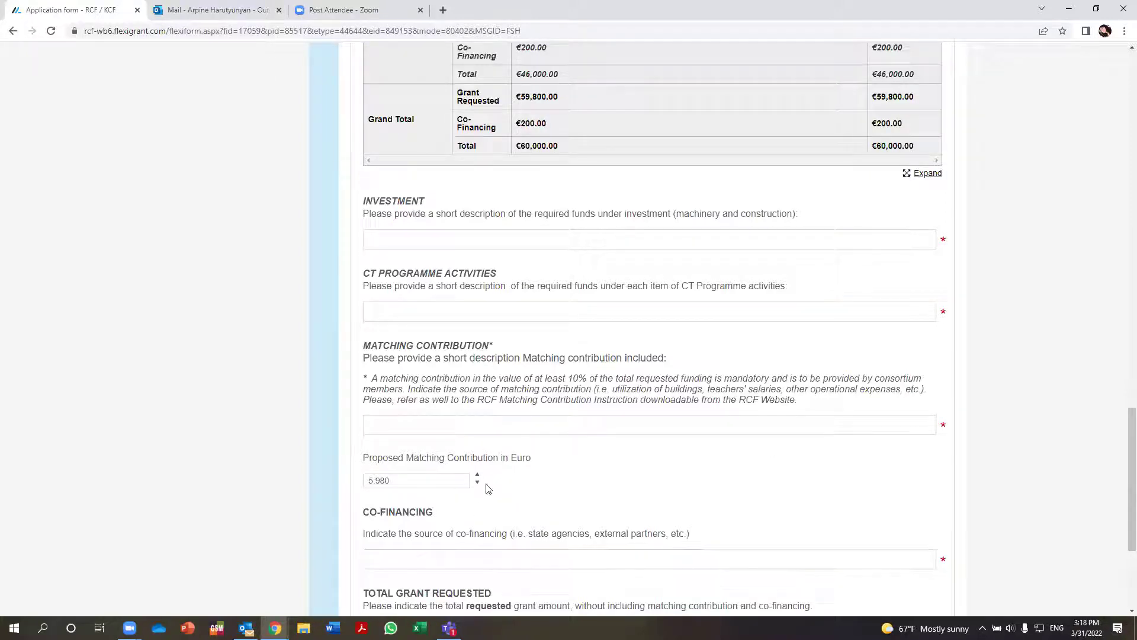
Set the Proposed Matching Contribution in Euro to 10000.
drag(416, 488, 330, 472)
text(10000)
click(579, 468)
scroll(696, 373, down, 2)
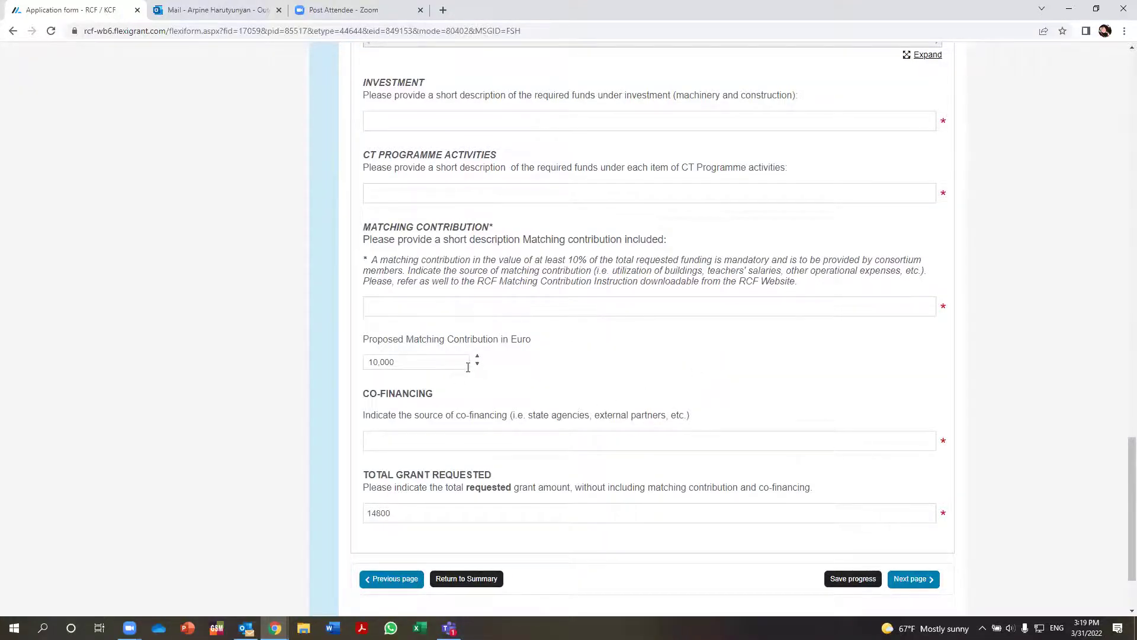
Review the co-financing and fund description fields, and set the Total Grant Requested to 59800 based on the budget table's grand total.
scroll(738, 337, down, 2)
click(426, 341)
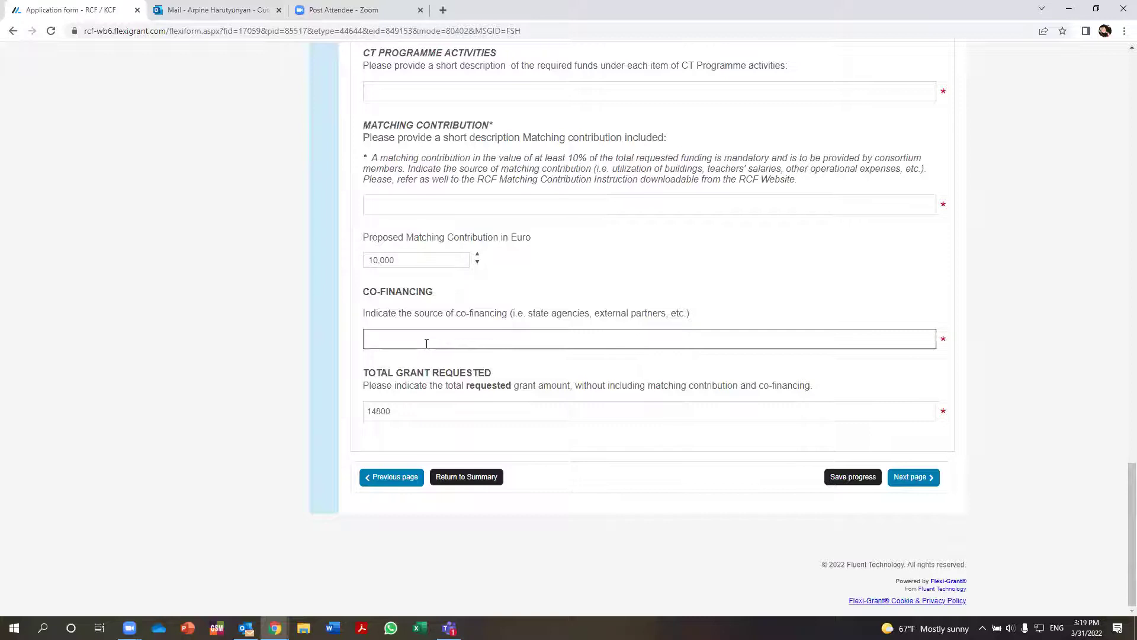
scroll(425, 323, up, 2)
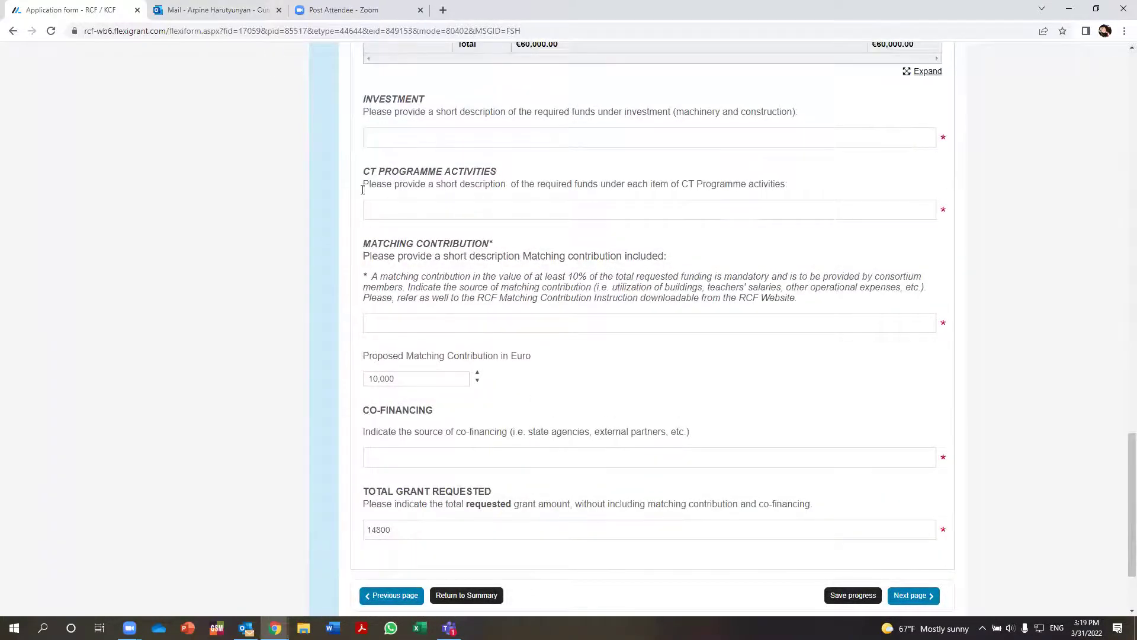
scroll(404, 353, down, 2)
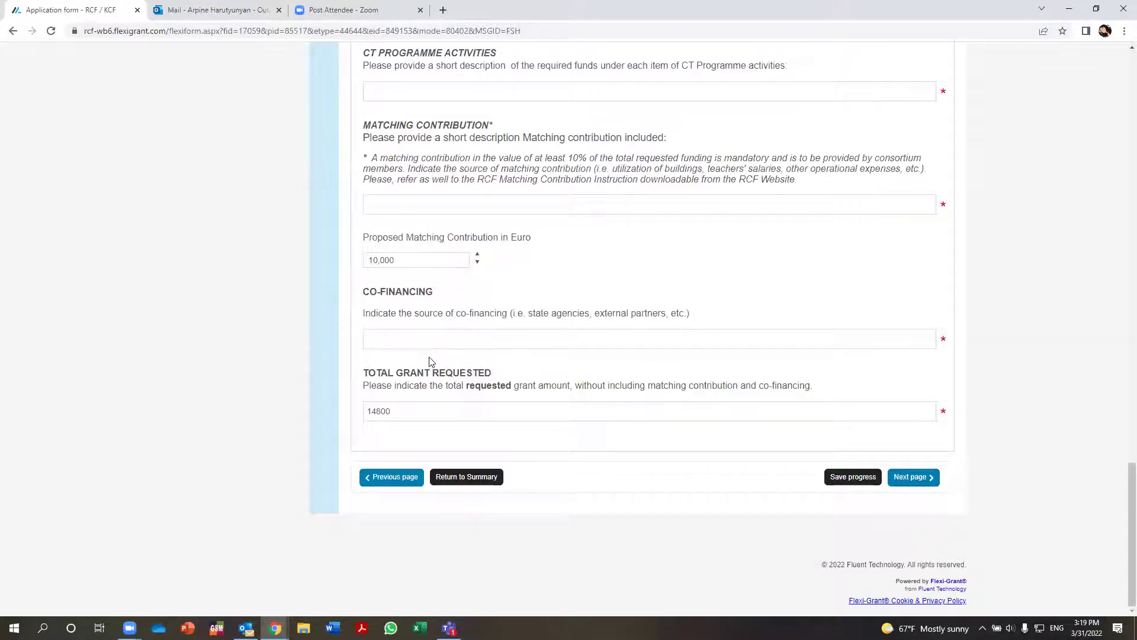
click(418, 409)
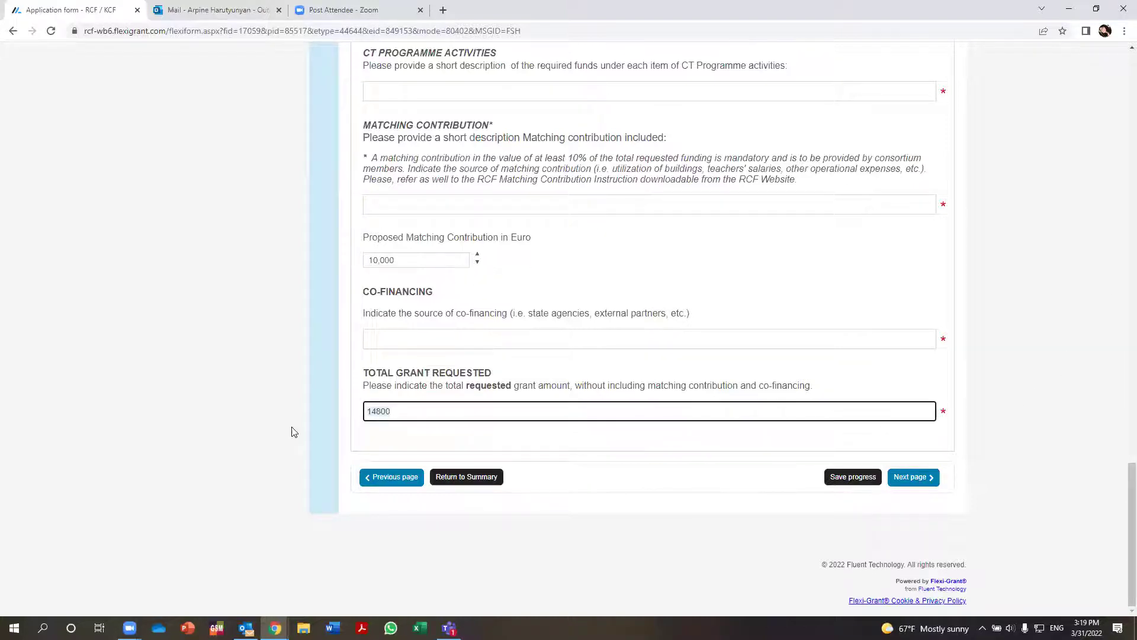
key(BackSpace)
scroll(414, 381, up, 5)
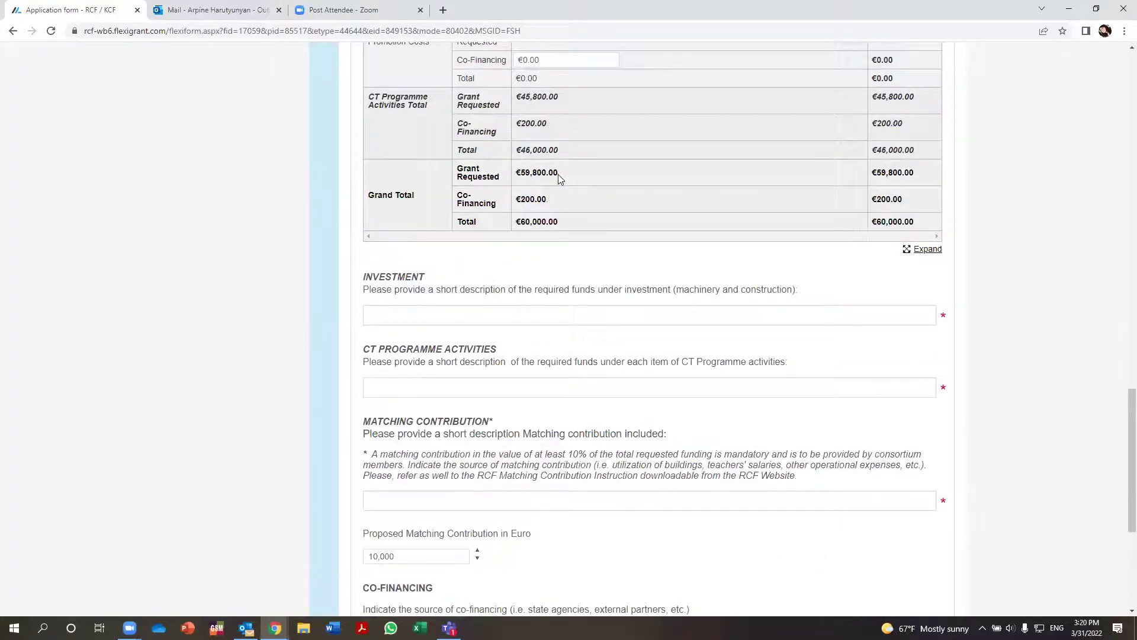
scroll(539, 347, down, 5)
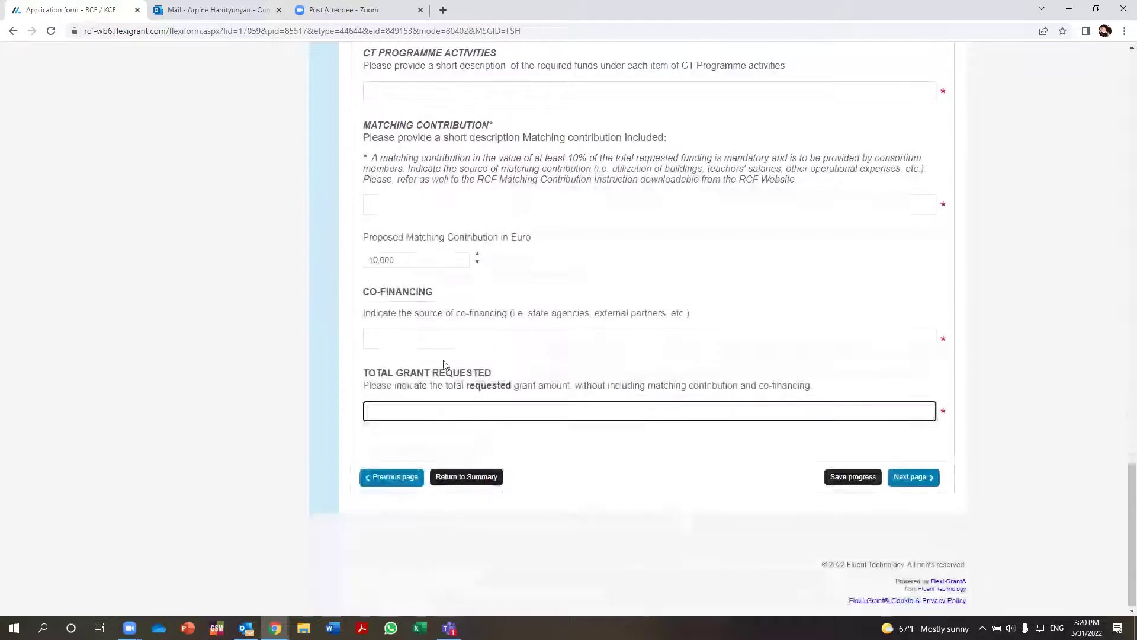
click(412, 407)
text(59800)
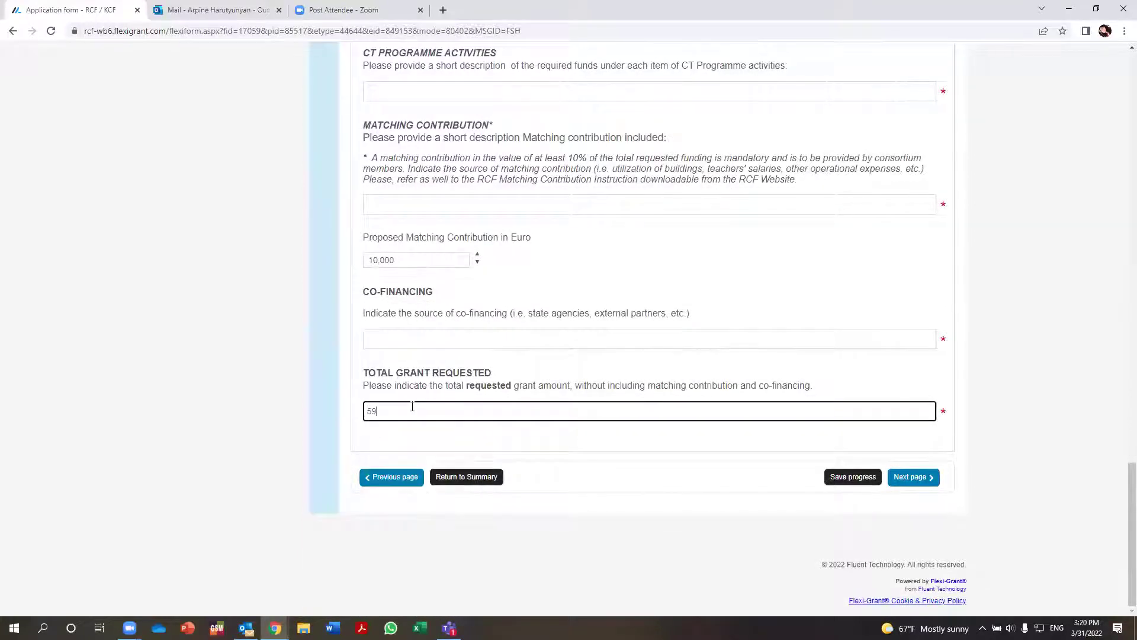
Compare the total grant requested with the budget table's grand total and continue to the Supporting Documentation page.
click(1061, 394)
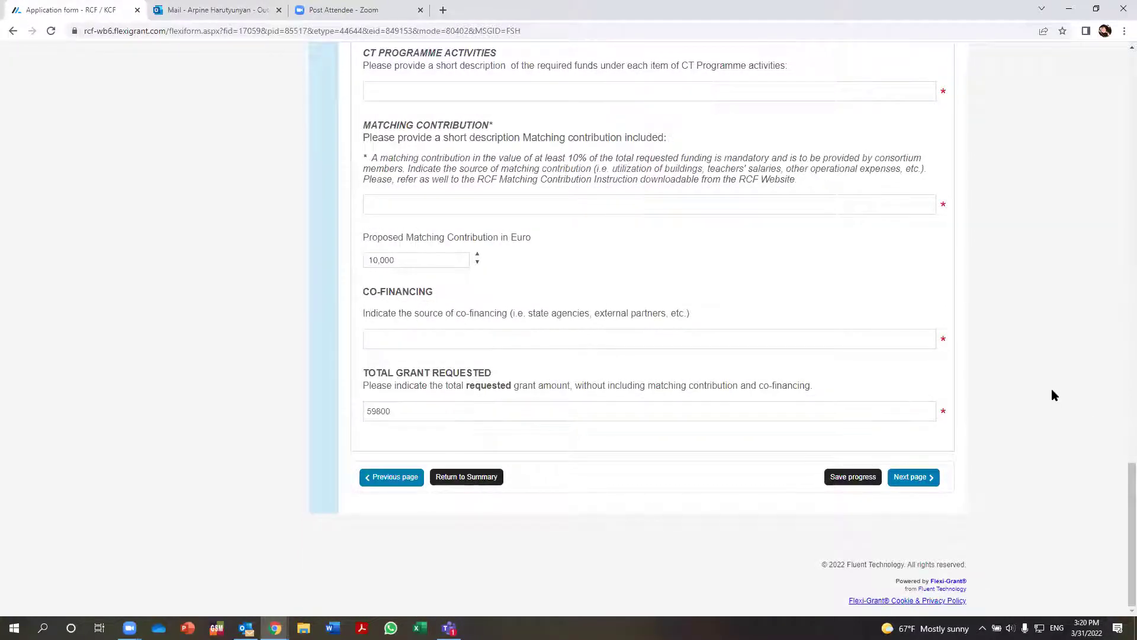
scroll(559, 198, up, 4)
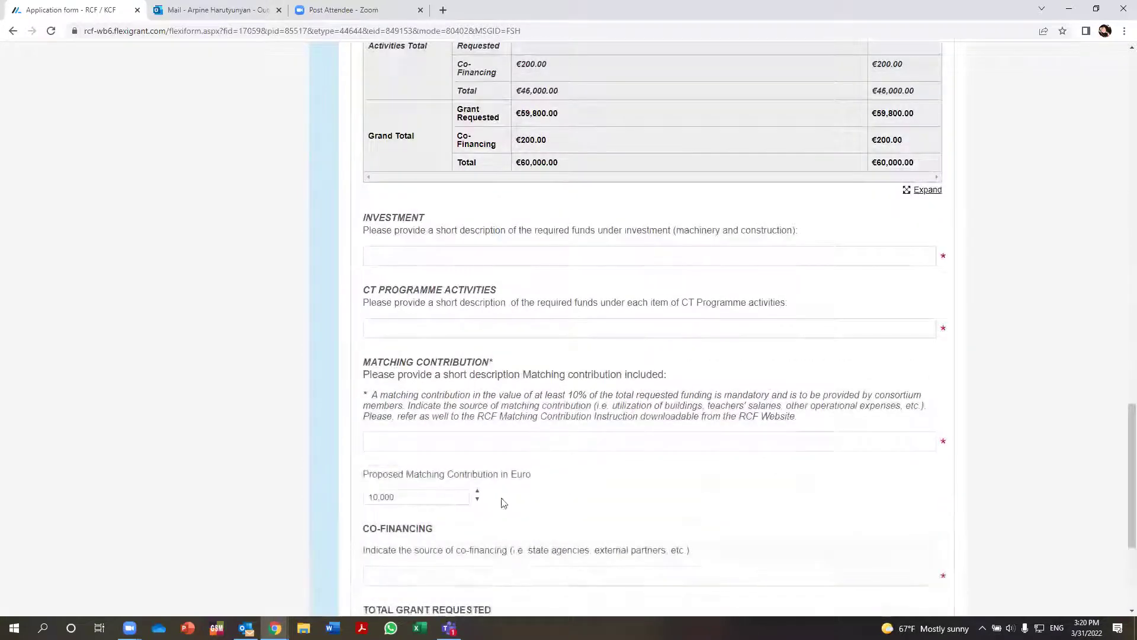
scroll(449, 525, down, 4)
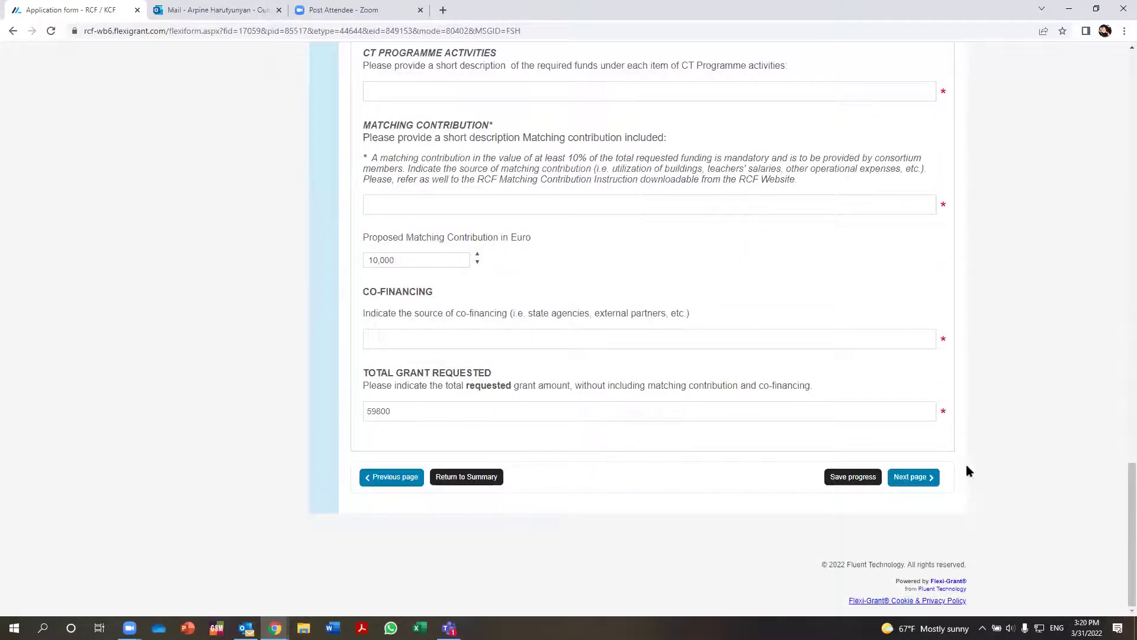
click(921, 478)
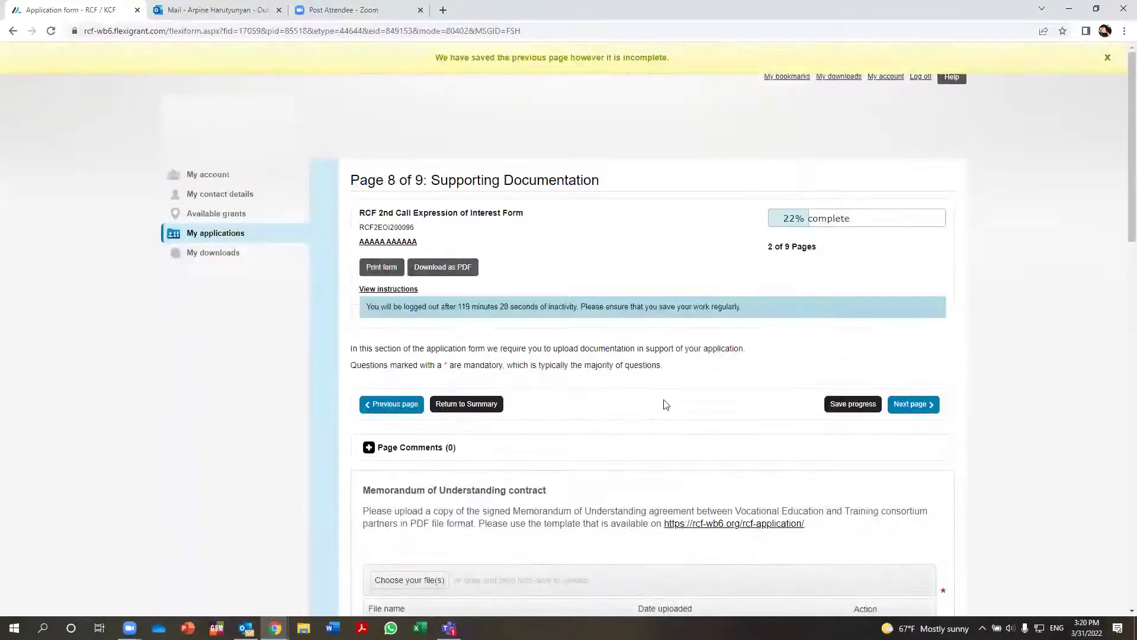
Examine the Supporting Documentation upload fields, from the Memorandum of Understanding contract to the VTIs' business registration.
scroll(665, 404, down, 2)
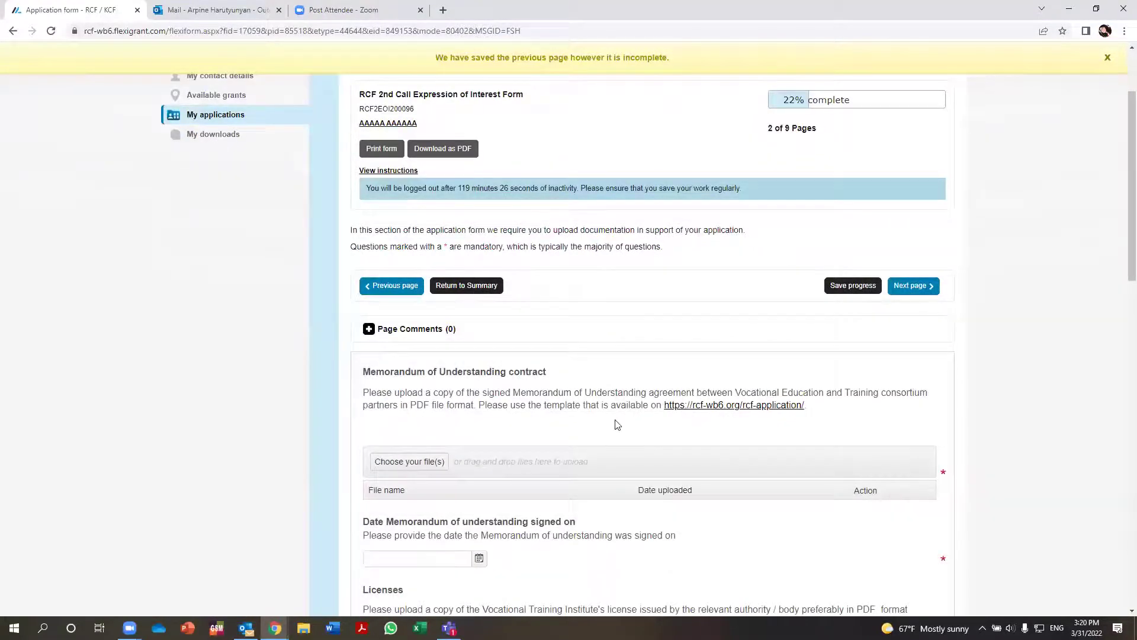
scroll(616, 427, up, 1)
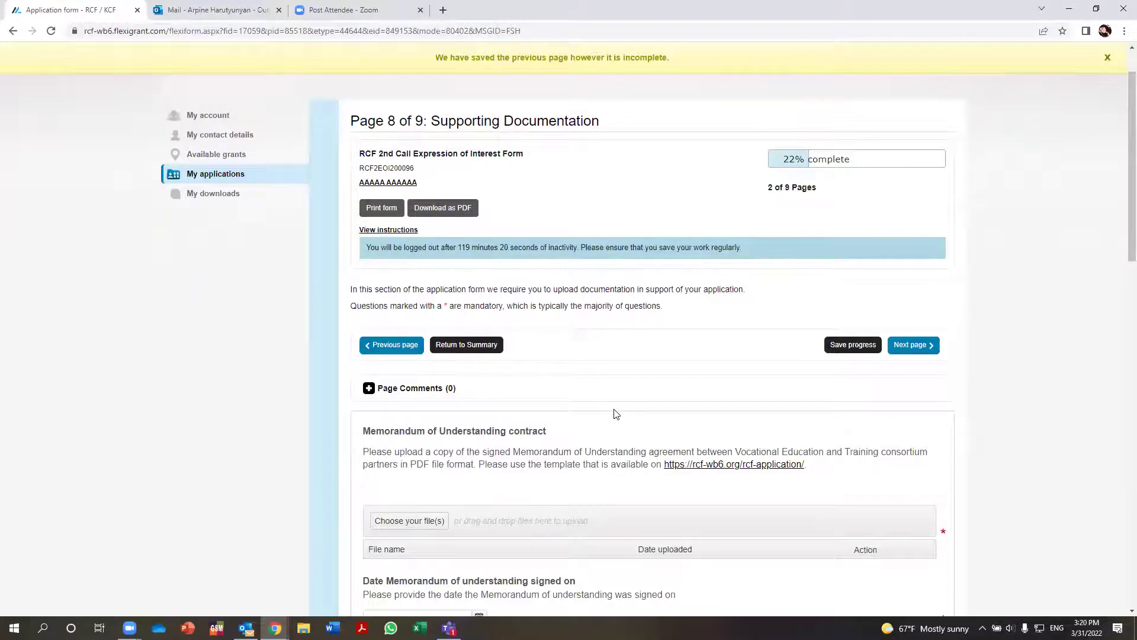
scroll(610, 423, down, 2)
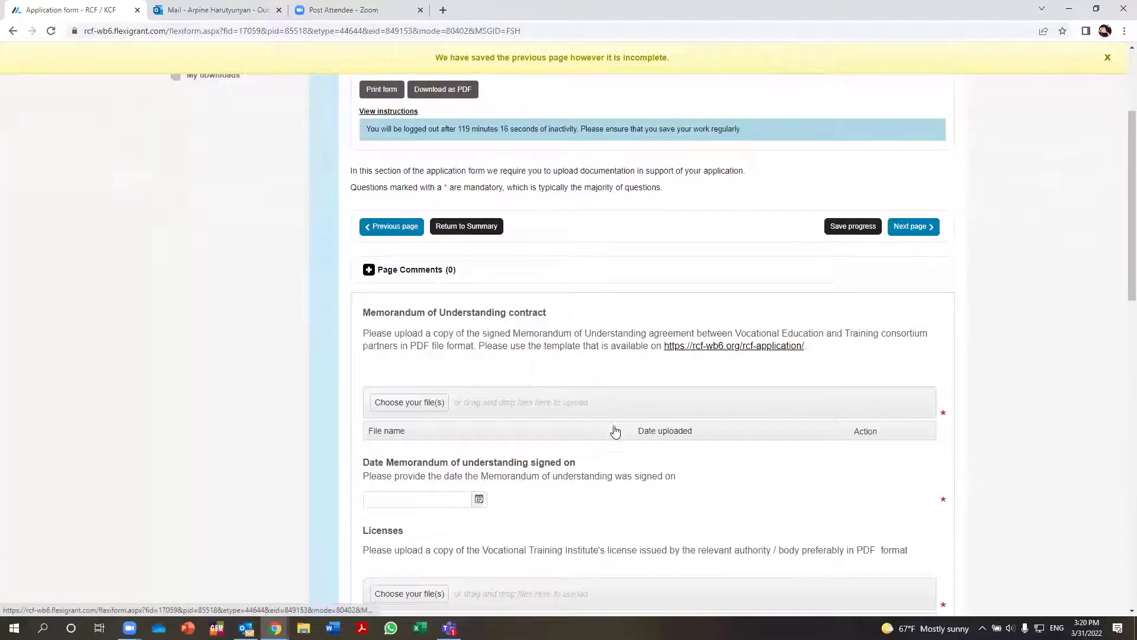
scroll(581, 414, down, 3)
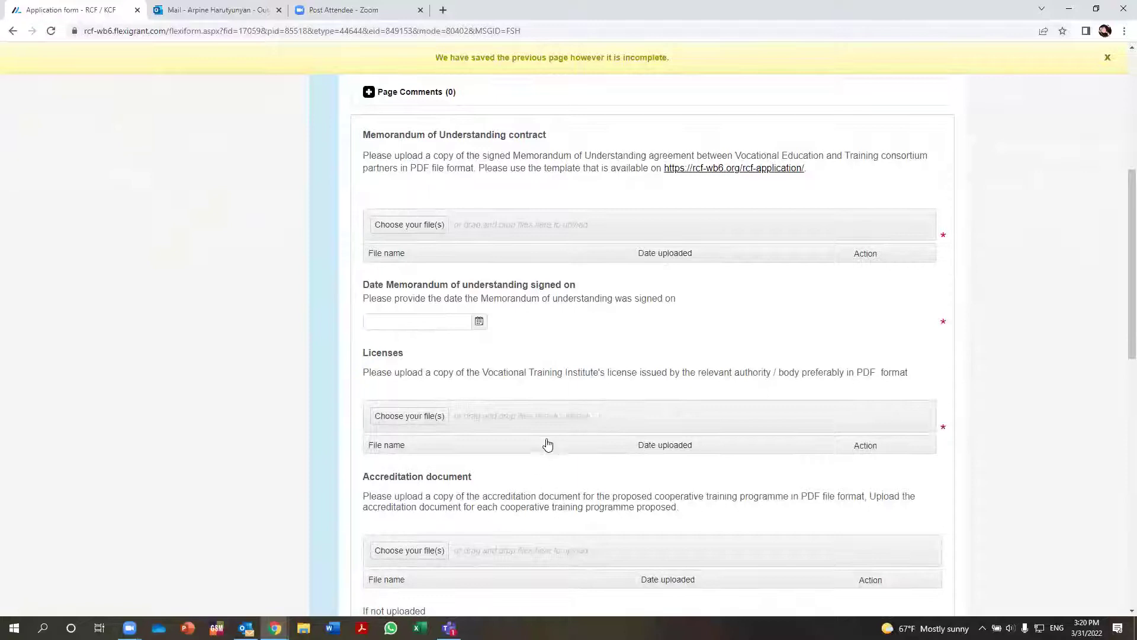
scroll(545, 443, down, 2)
scroll(549, 443, down, 6)
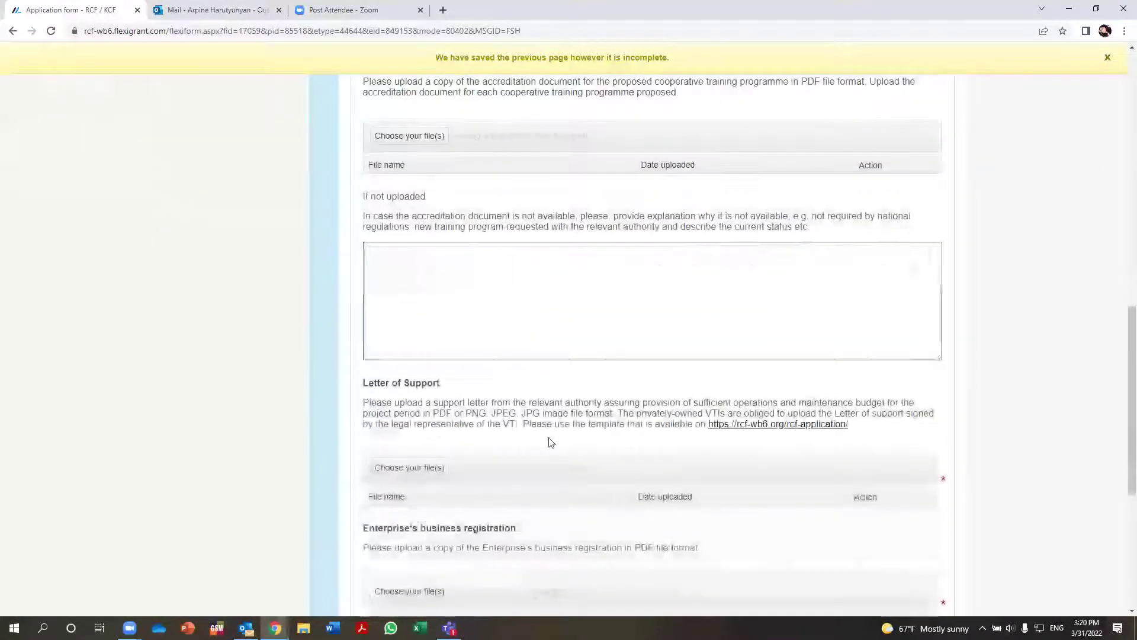
scroll(550, 438, down, 3)
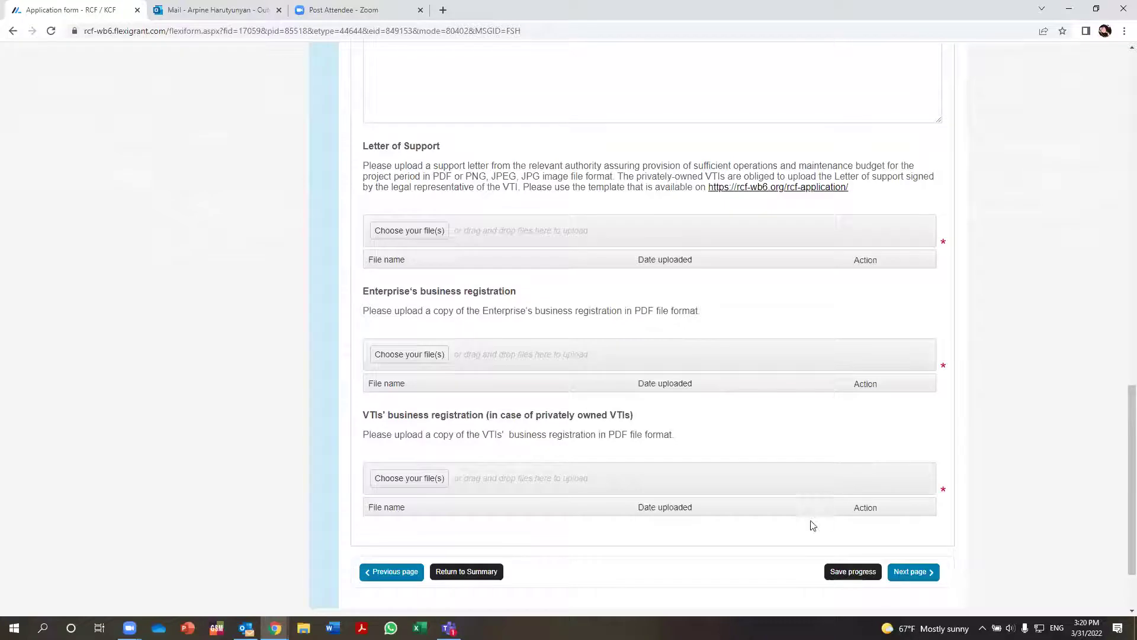
scroll(656, 447, down, 1)
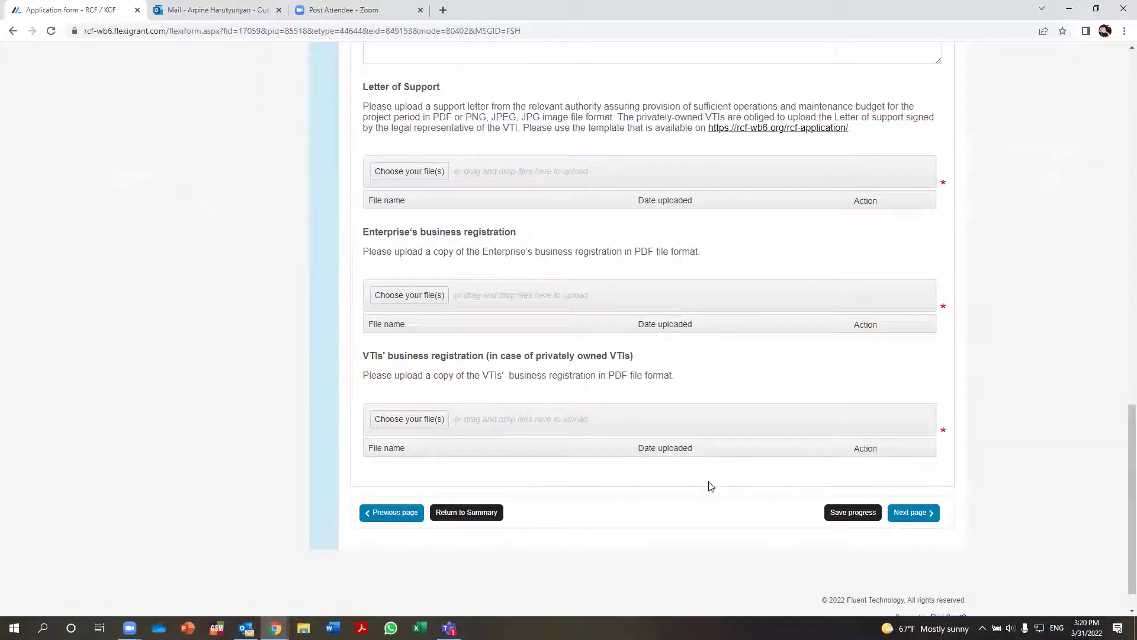
Continue to the Declaration page, then clear and re-tick the checkbox agreeing to the stated declaration.
click(917, 518)
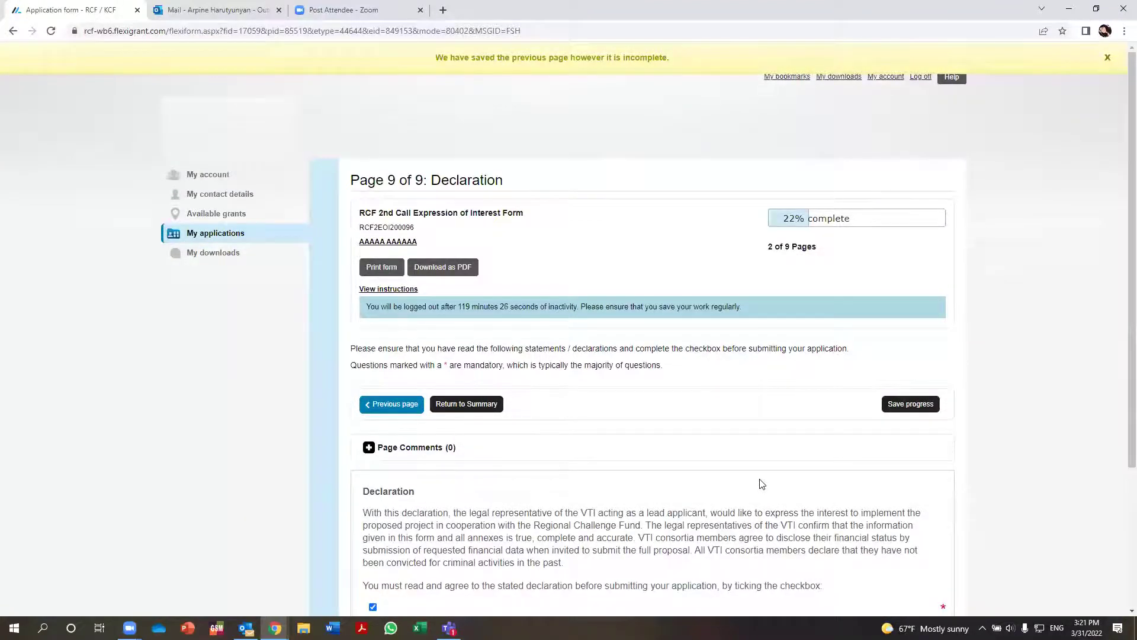
scroll(759, 483, down, 3)
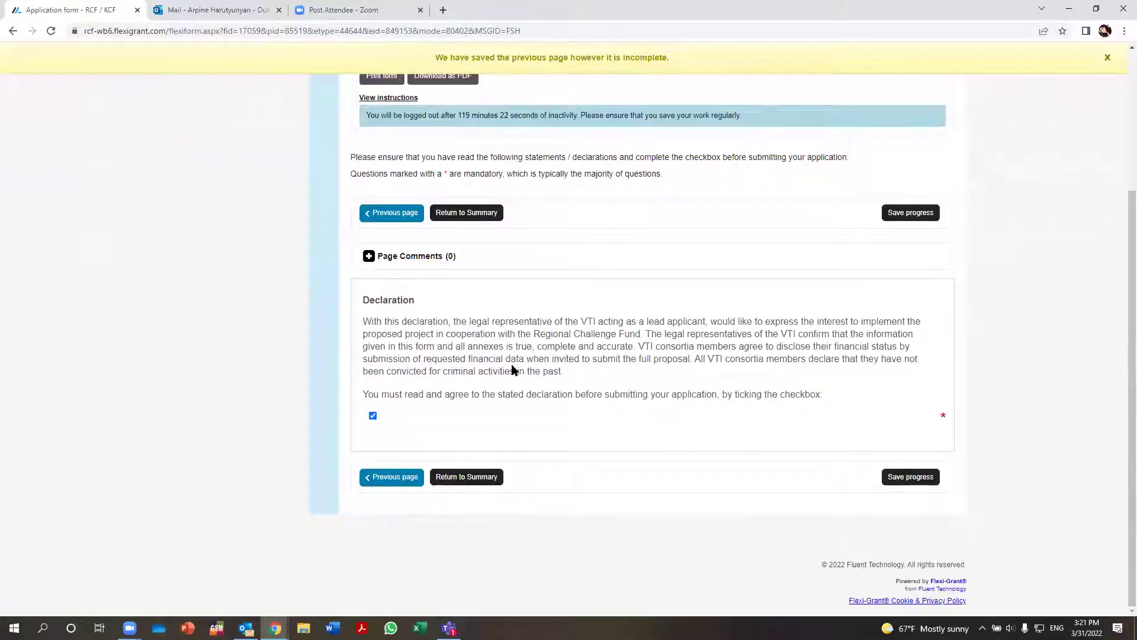
click(373, 417)
click(373, 417)
Return to the application summary and show the participants' instructions and collaboration requests.
click(480, 480)
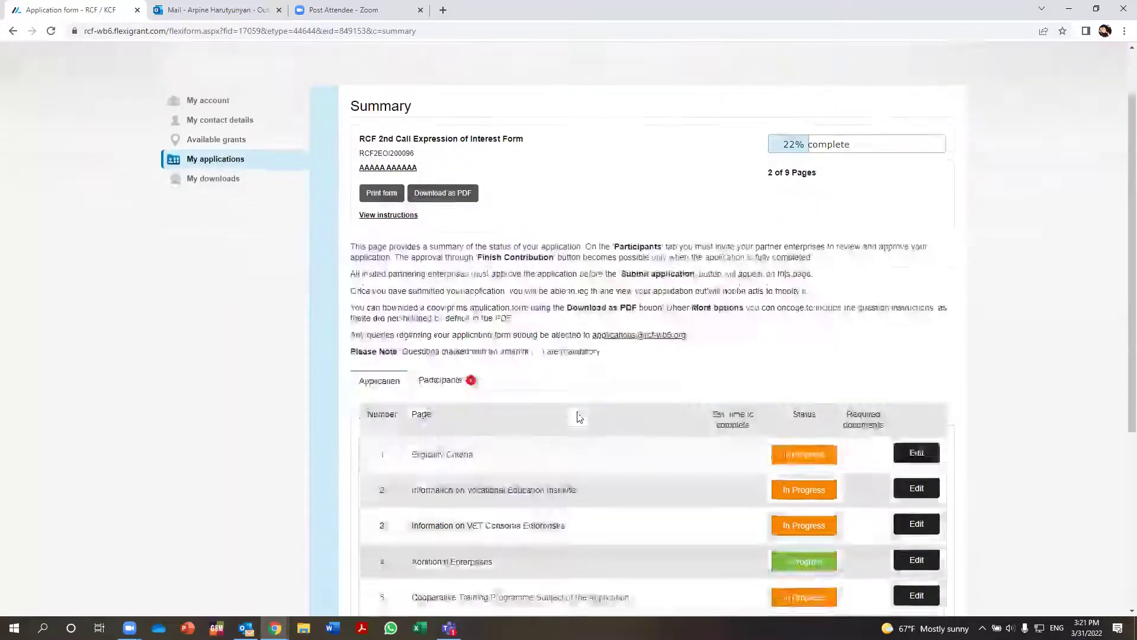
scroll(579, 414, down, 3)
click(452, 277)
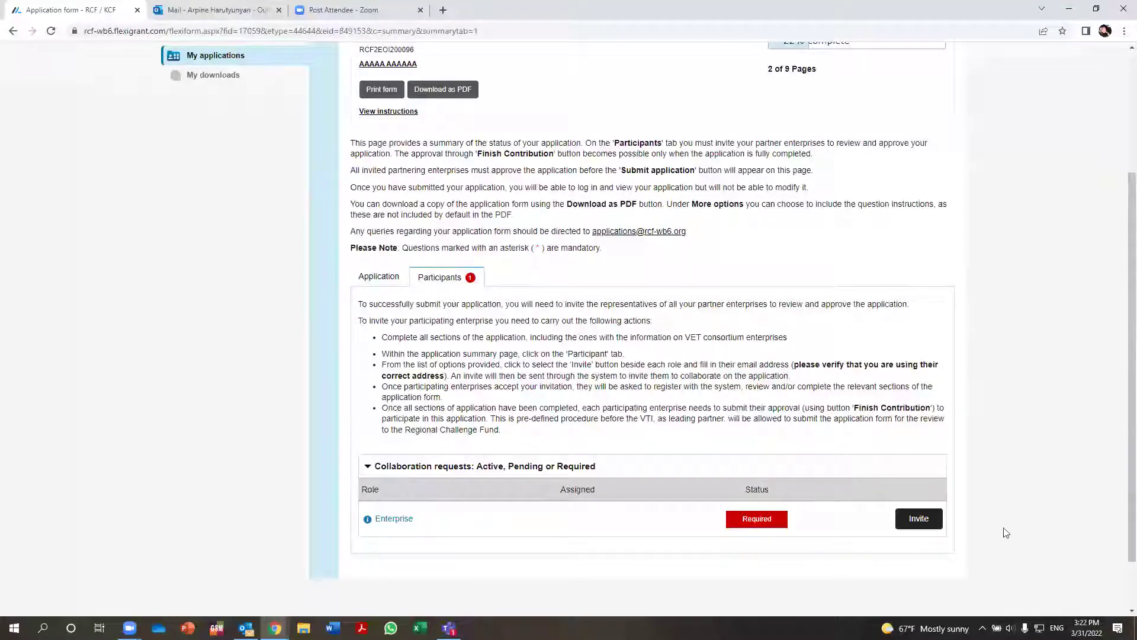
scroll(985, 499, down, 1)
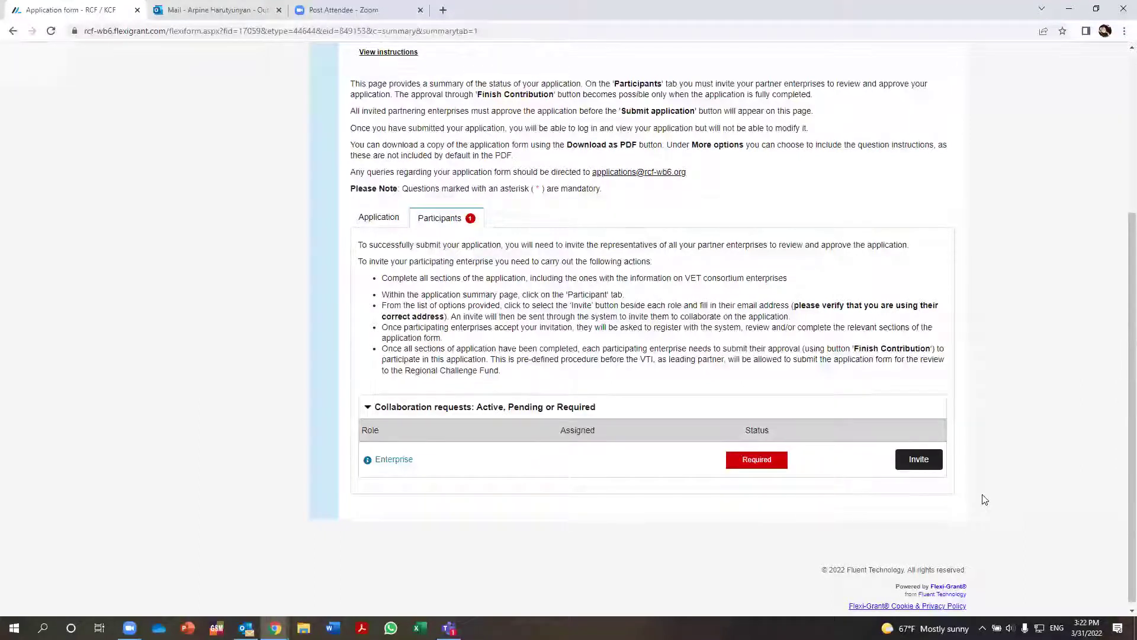
Open the invitation form for the Enterprise role, logging in to the portal, examine its contributor fields and close it without sending.
click(912, 459)
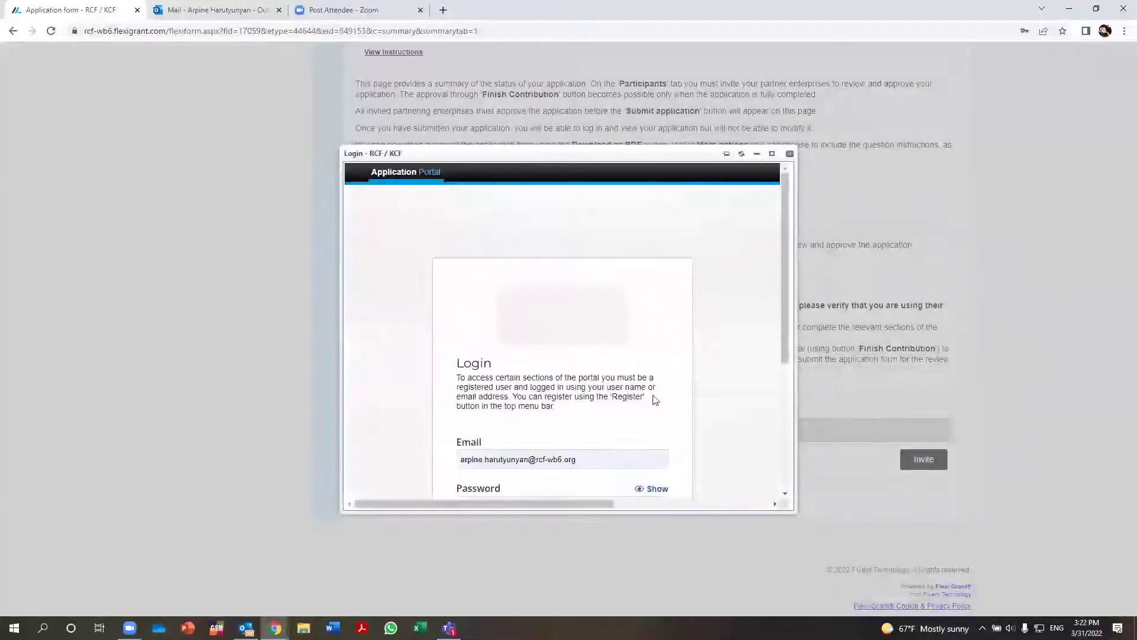
click(791, 154)
click(928, 463)
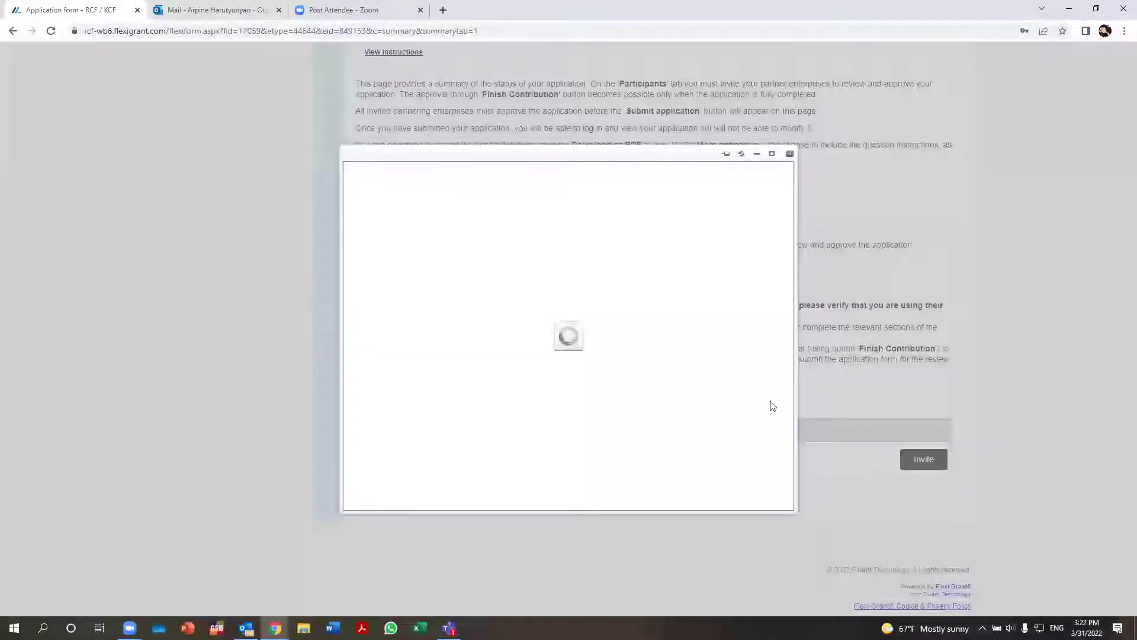
scroll(676, 373, down, 4)
click(647, 349)
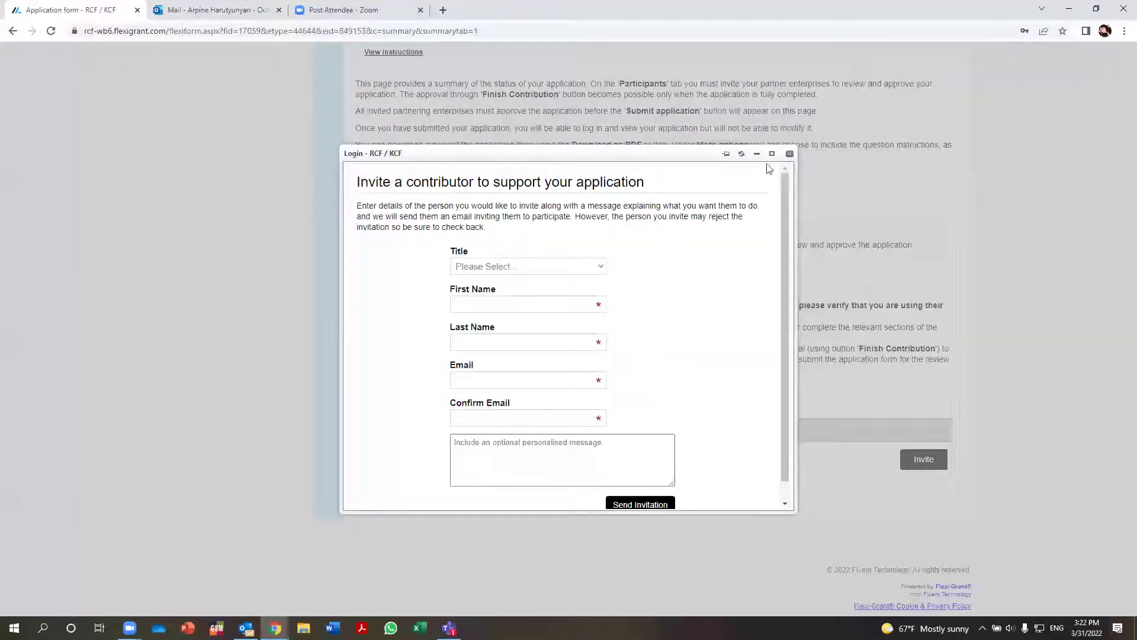
scroll(634, 365, down, 1)
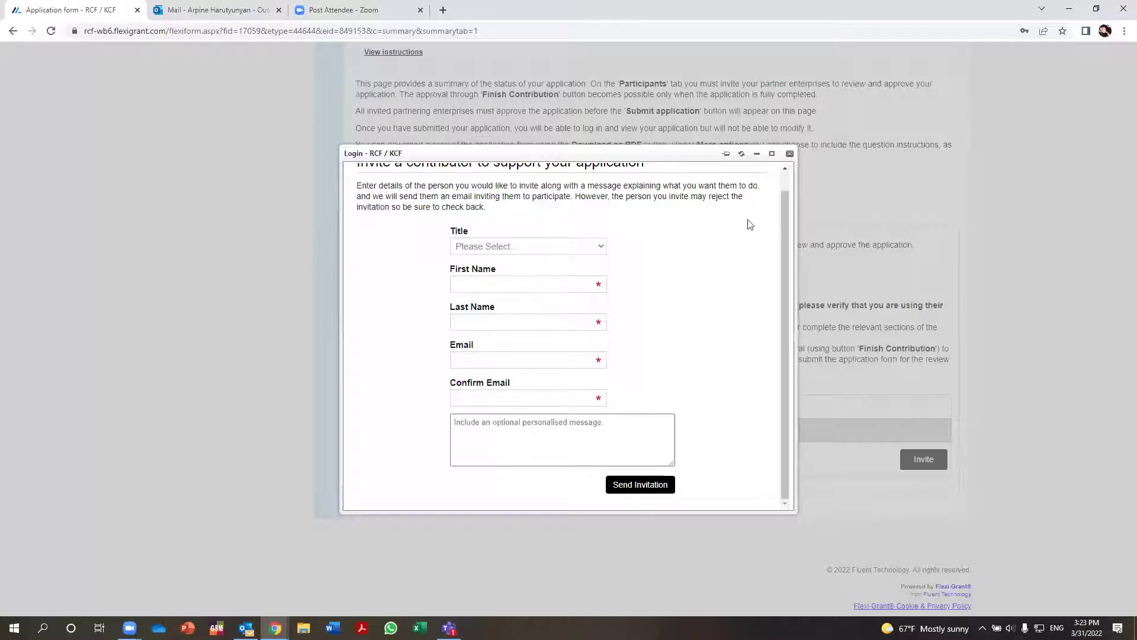
click(789, 154)
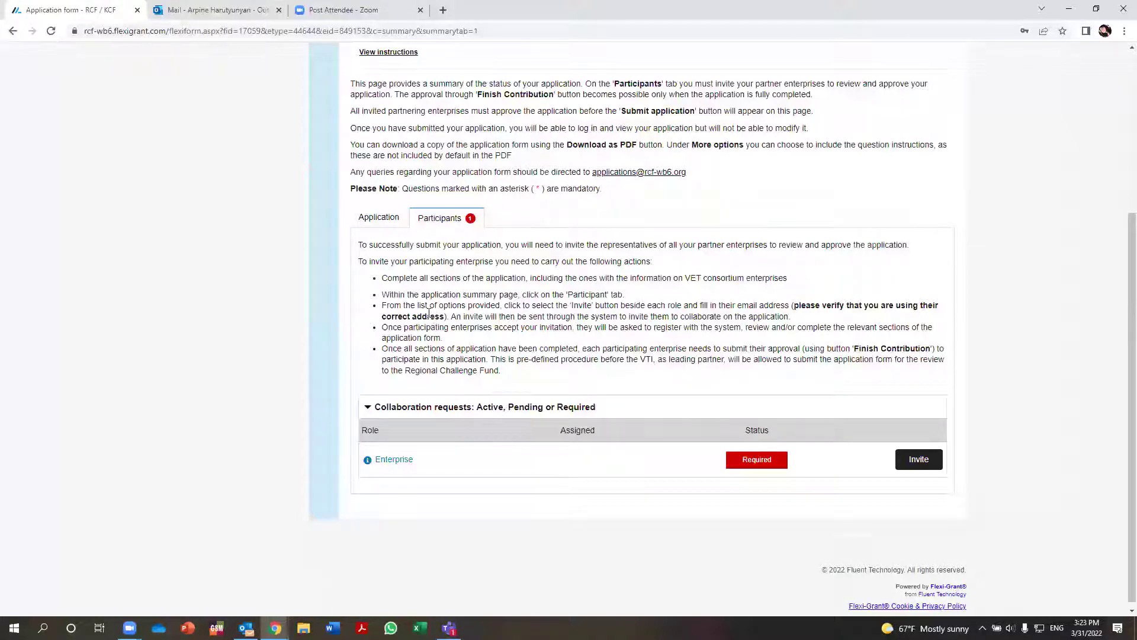
Review the status of the nine application pages on the summary and compare it with the participants' collaboration requests.
click(372, 222)
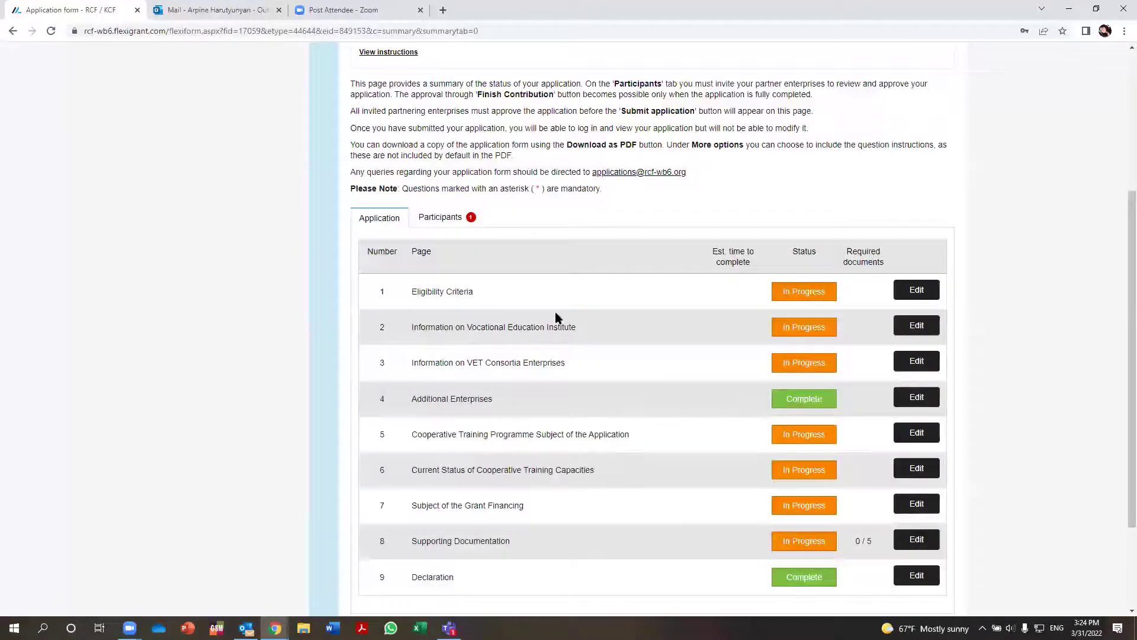
scroll(647, 371, down, 1)
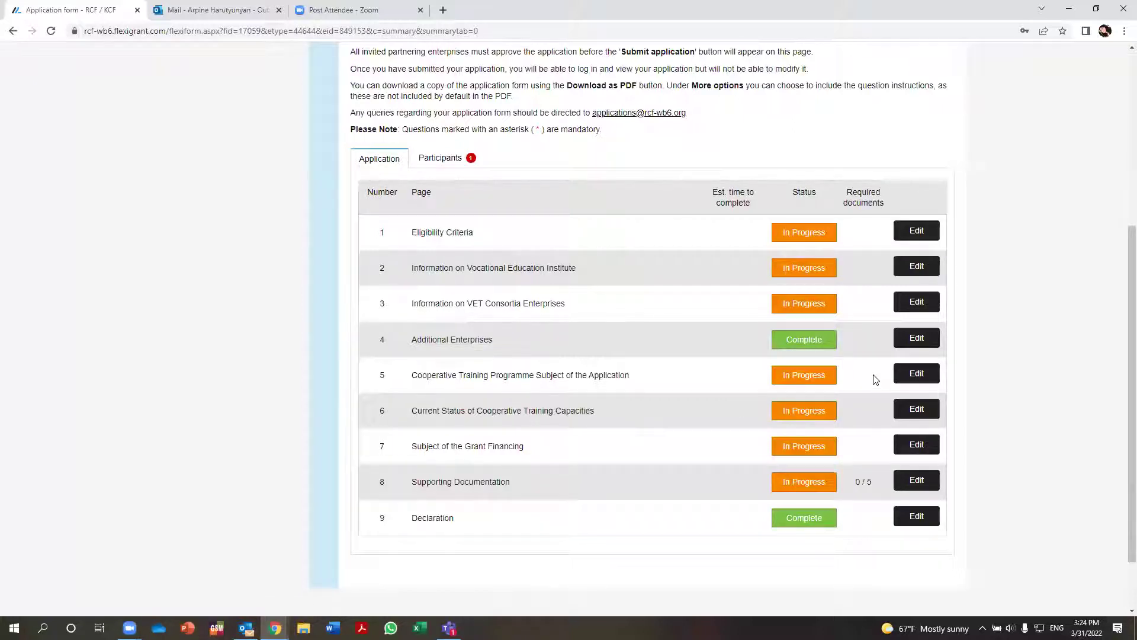
scroll(822, 443, down, 2)
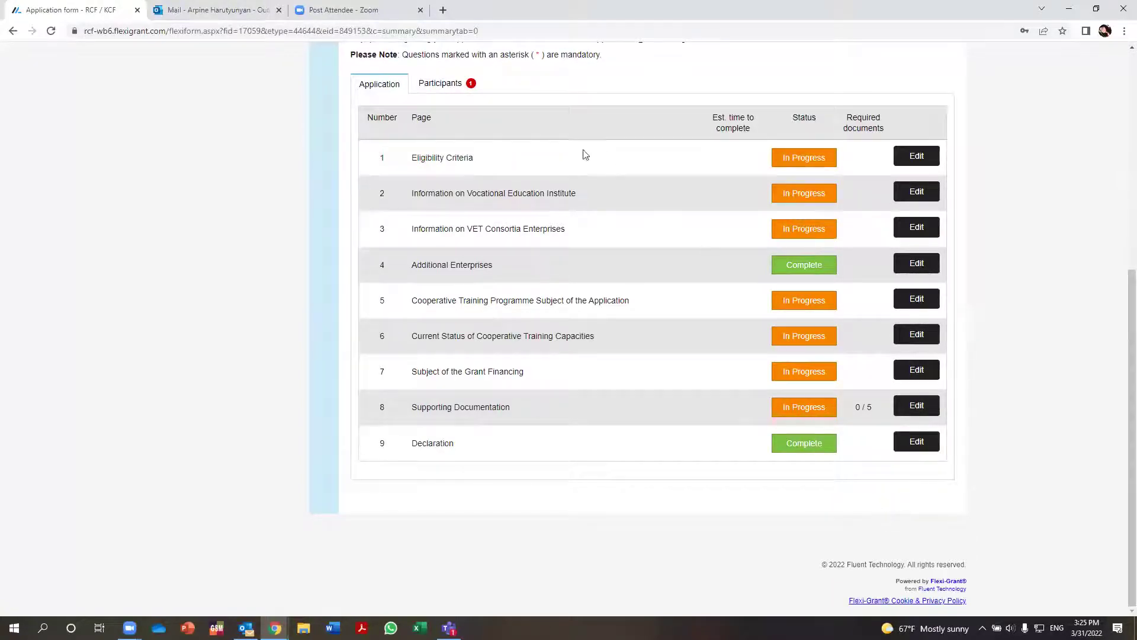
click(436, 85)
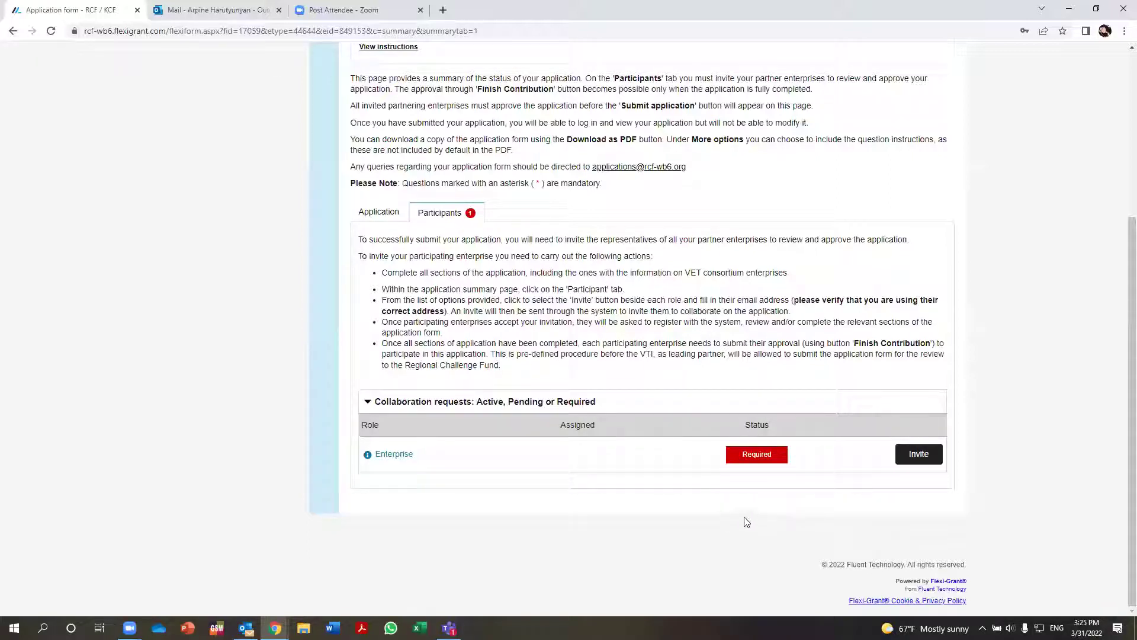
click(367, 218)
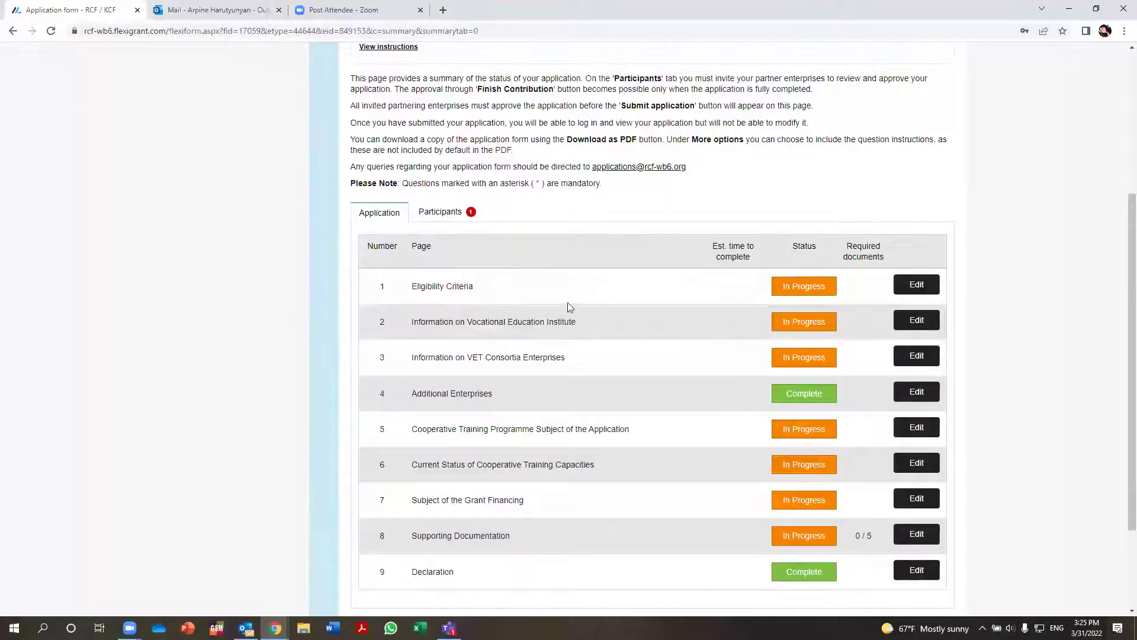
scroll(568, 307, down, 2)
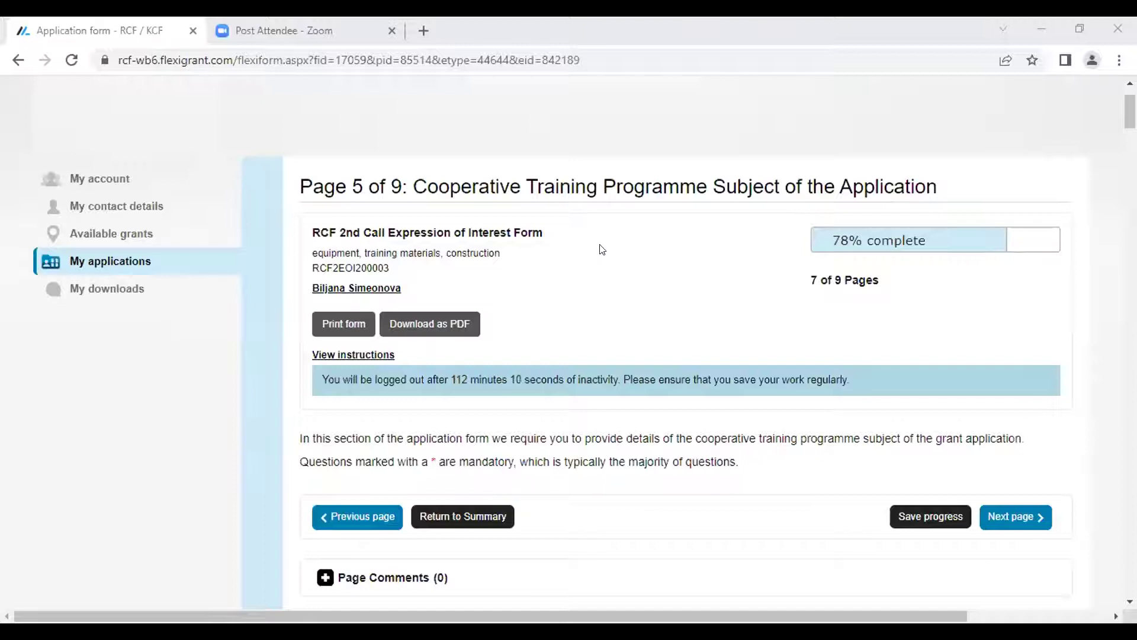
Review programme 1's new-or-existing status, title, accreditation, sector and training type on the Cooperative Training Programme page.
scroll(601, 249, down, 3)
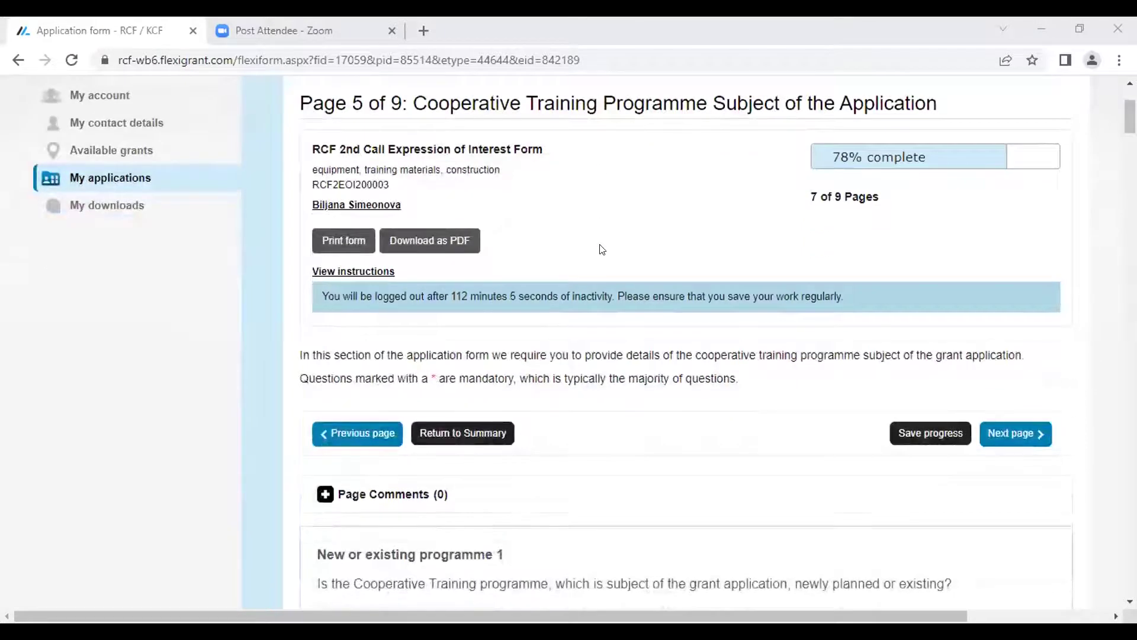
scroll(602, 249, down, 2)
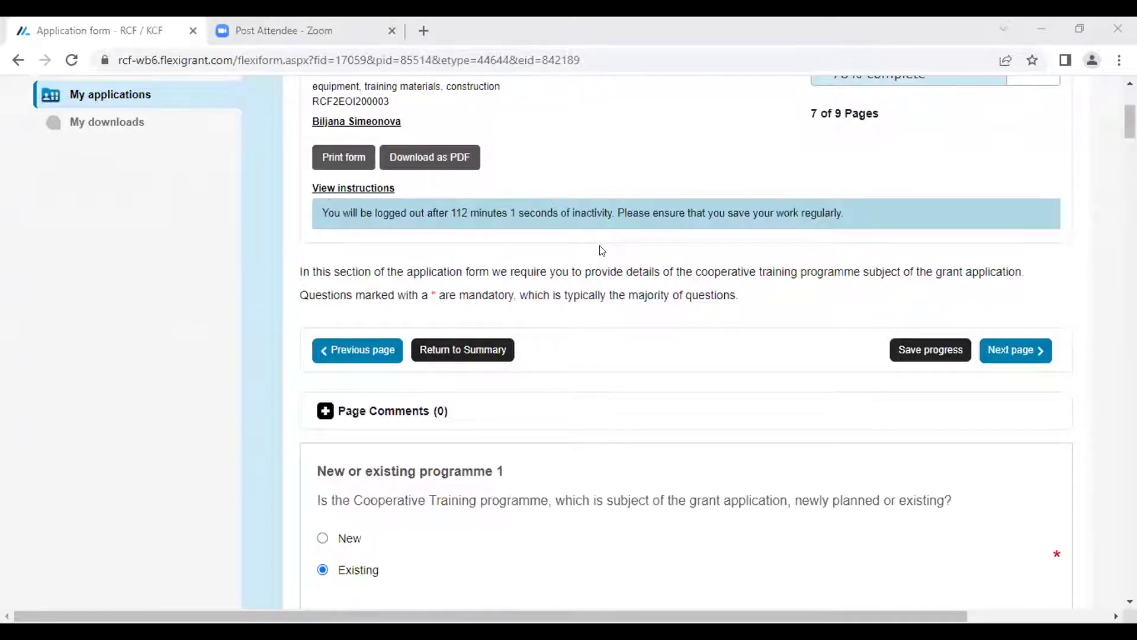
scroll(602, 250, down, 1)
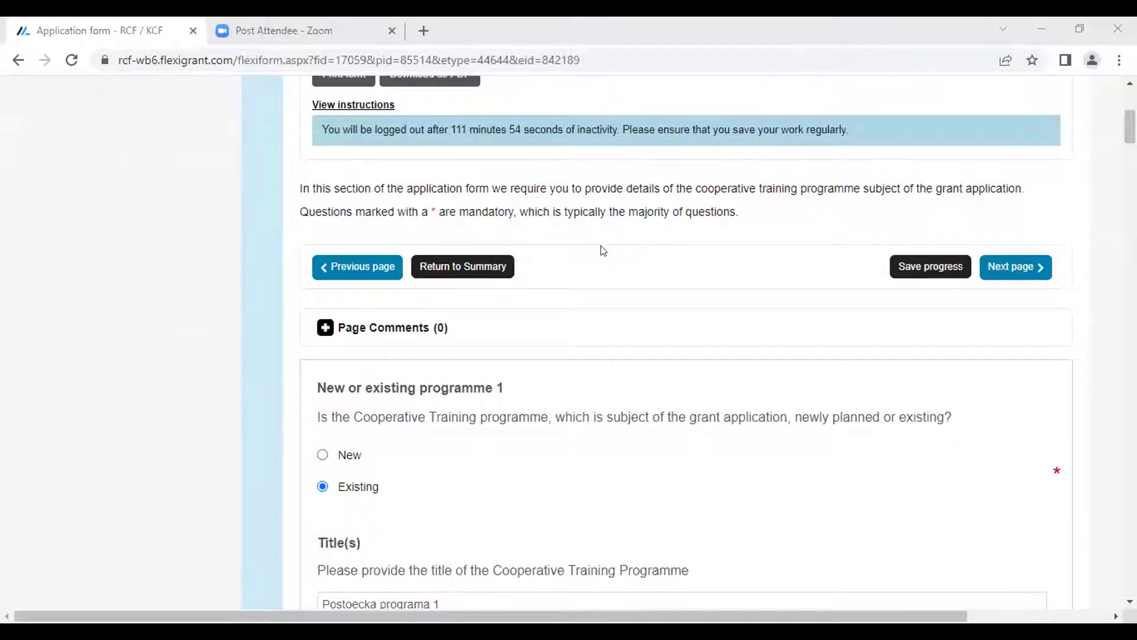
scroll(602, 250, down, 1)
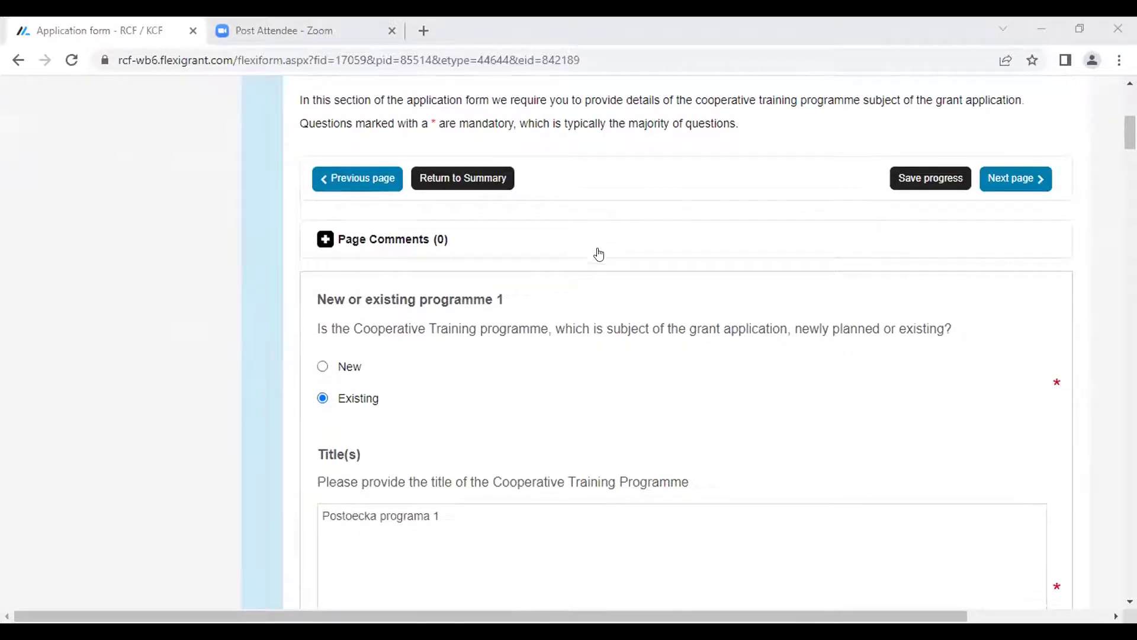
scroll(599, 253, down, 1)
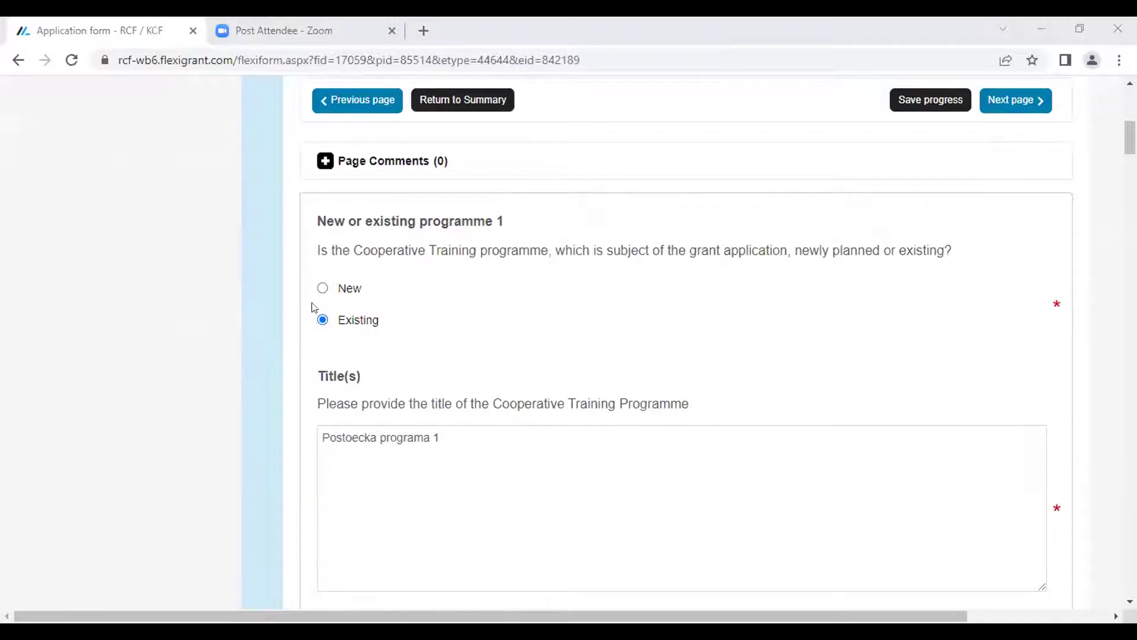
scroll(589, 384, down, 3)
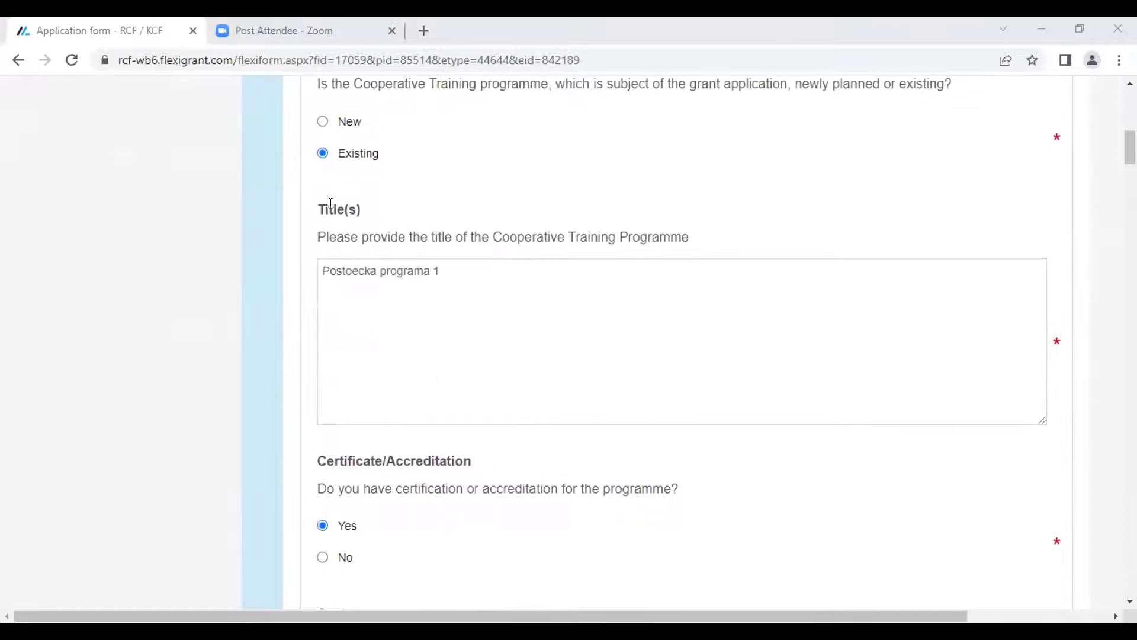
click(518, 279)
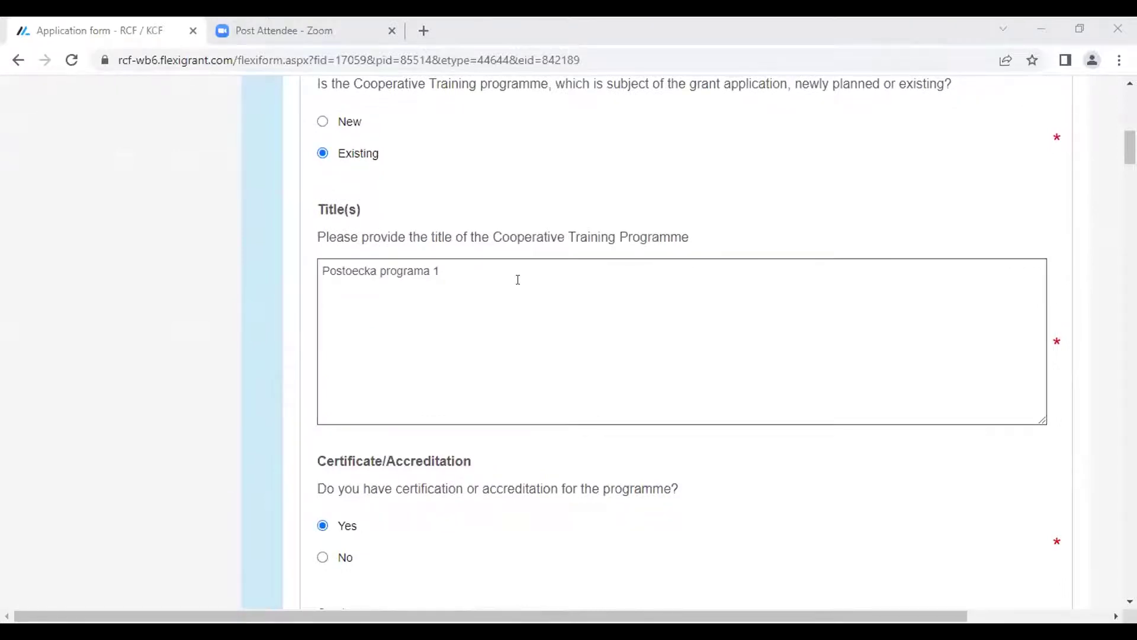
scroll(517, 280, down, 4)
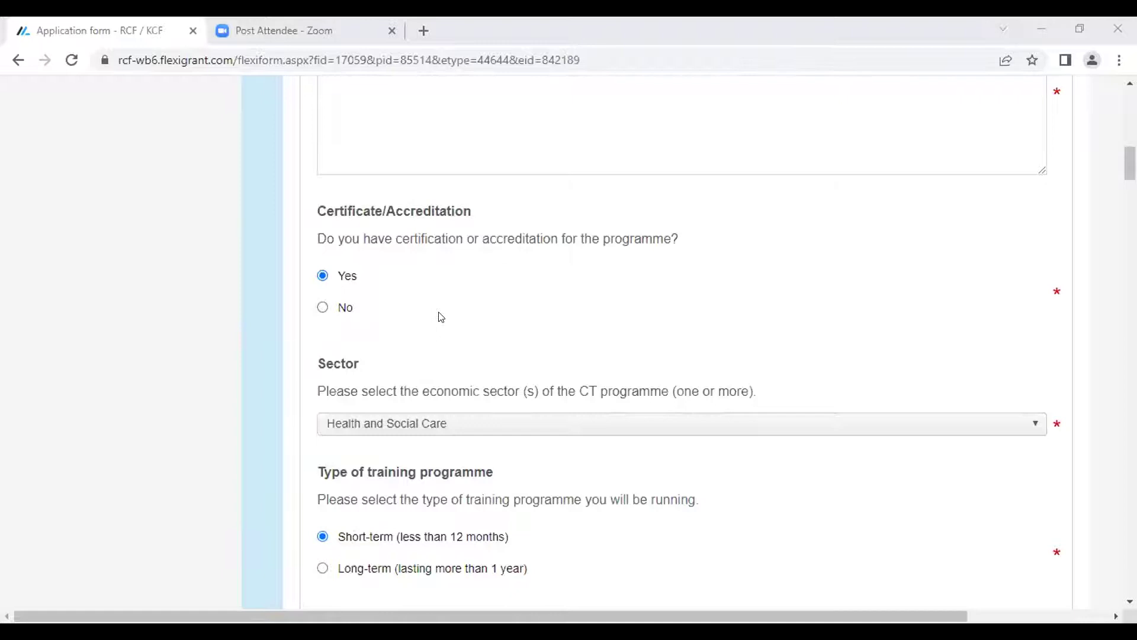
scroll(437, 317, down, 2)
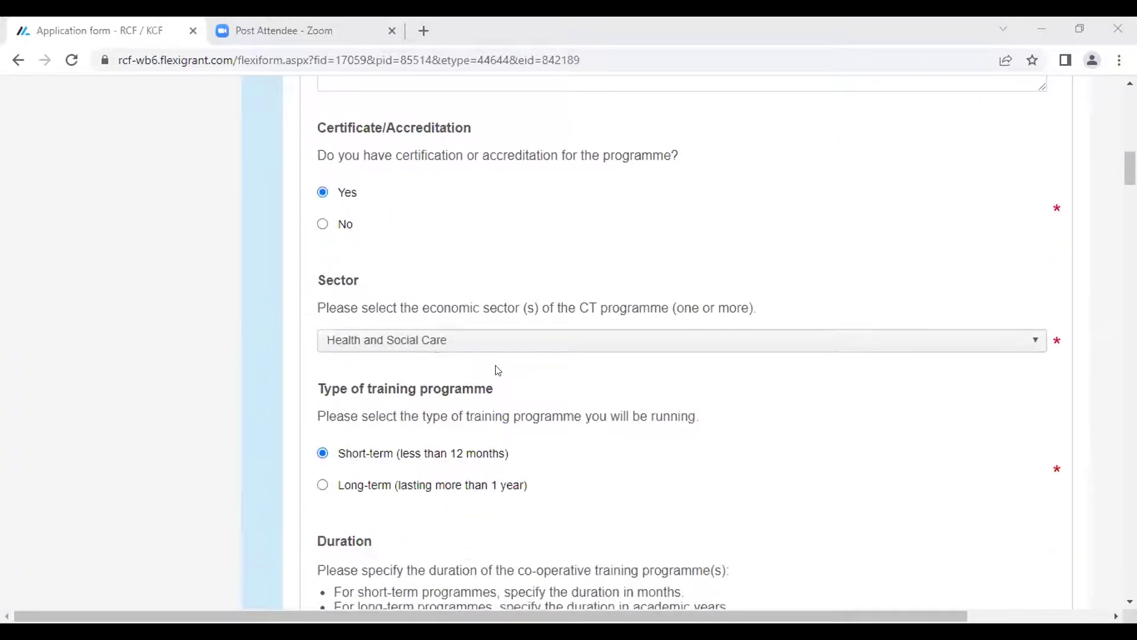
scroll(497, 371, down, 3)
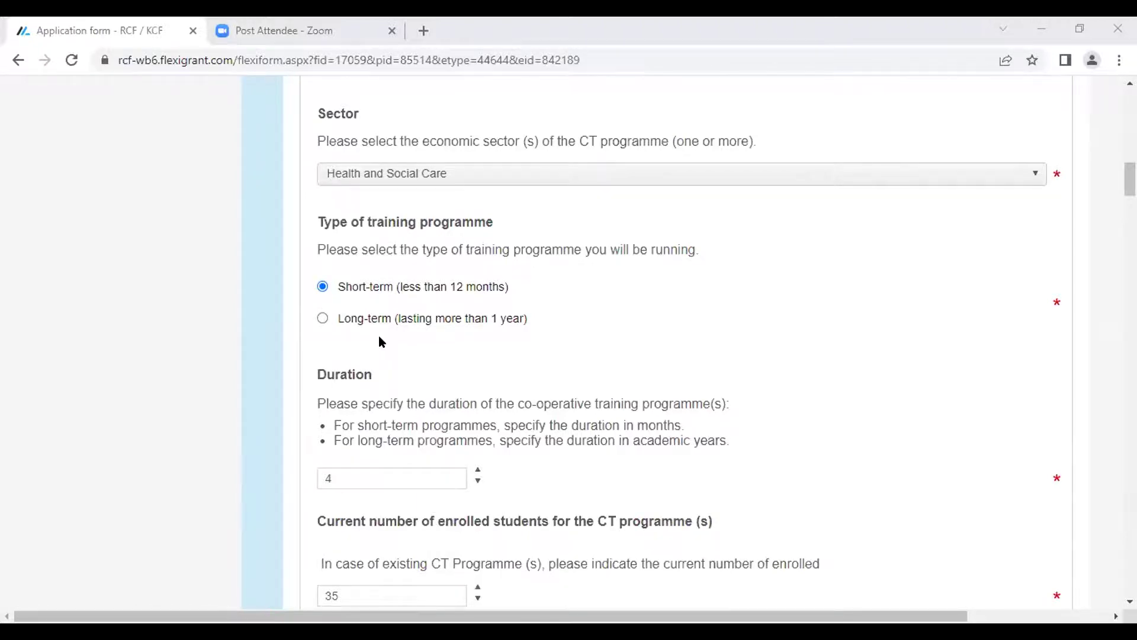
Examine programme 1's duration, current enrolment, expected students in both years, programme repetitions and VET training hours.
scroll(379, 342, down, 1)
scroll(382, 342, down, 1)
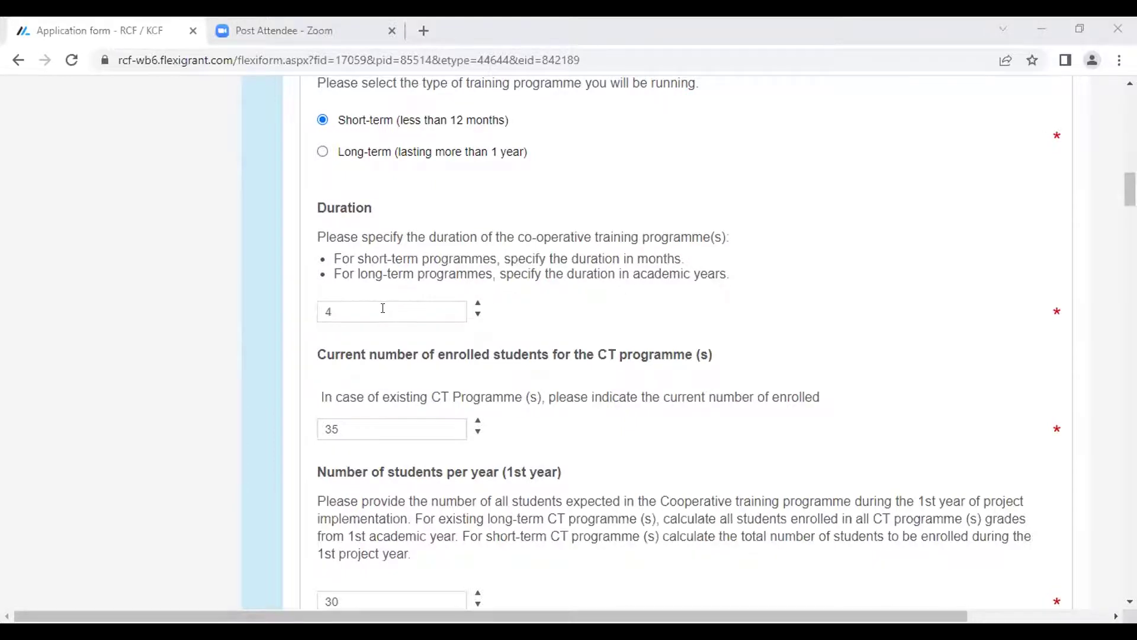
scroll(435, 229, down, 1)
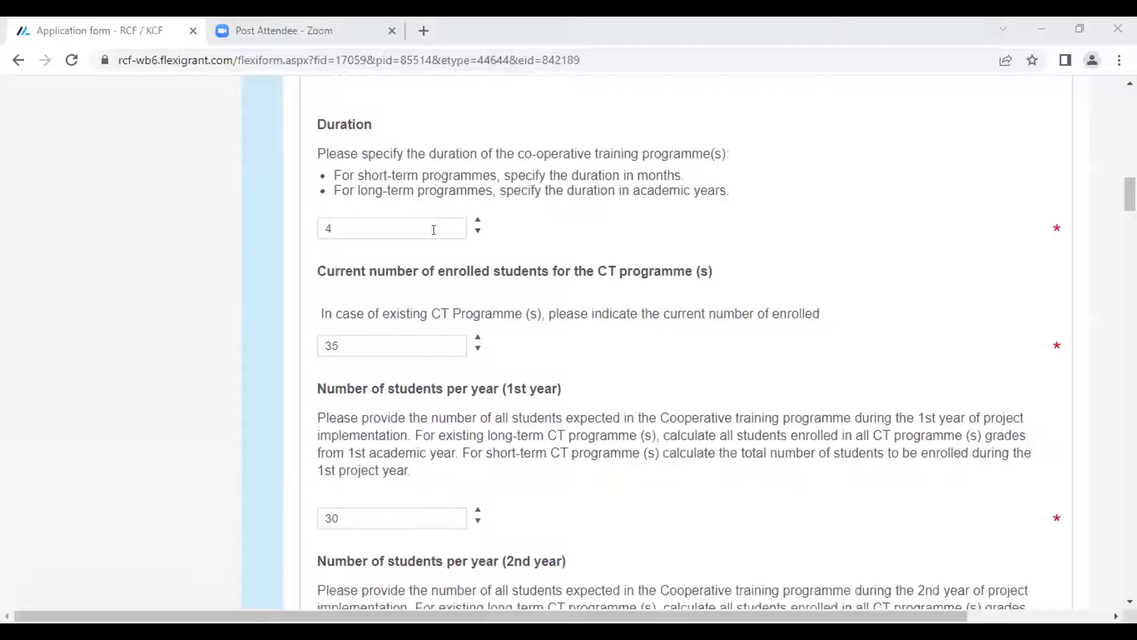
scroll(434, 229, down, 1)
scroll(432, 228, down, 1)
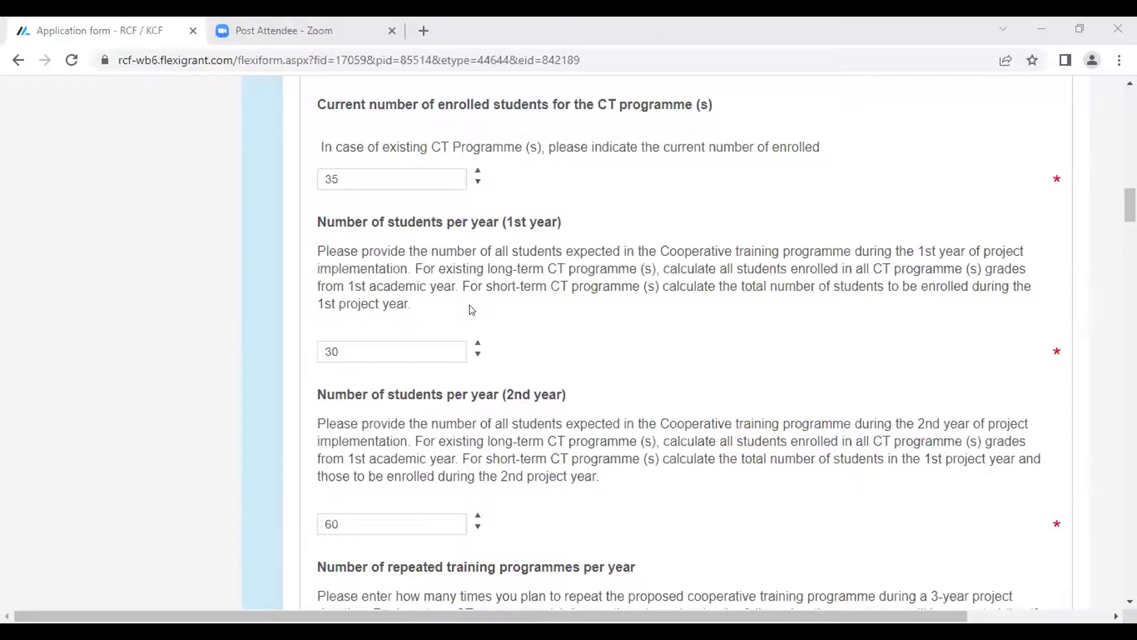
scroll(471, 309, down, 1)
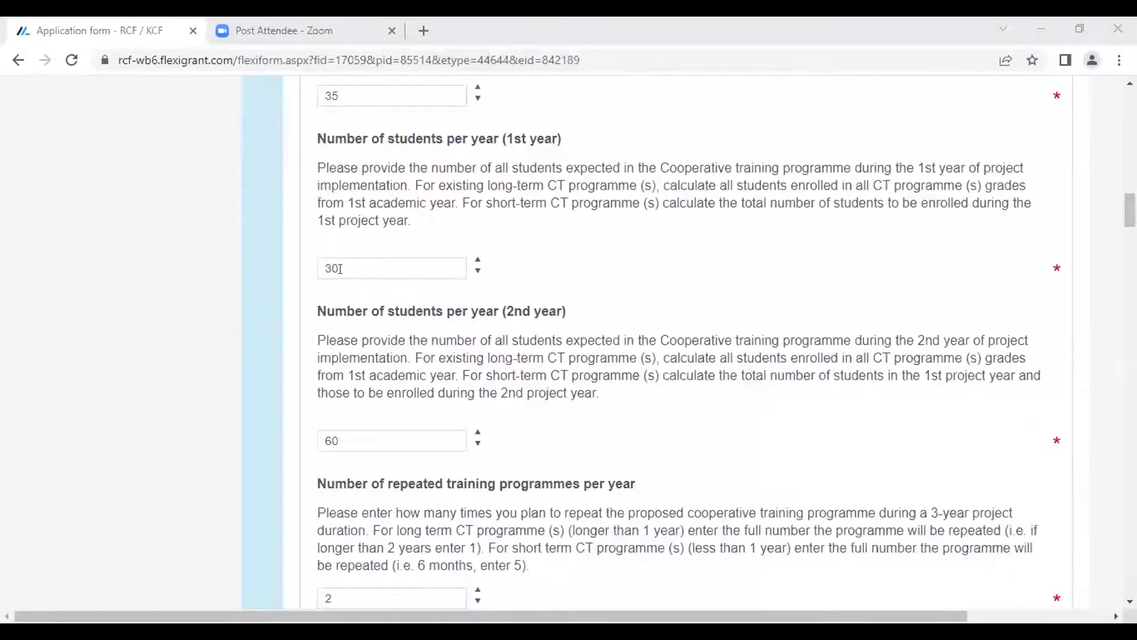
scroll(468, 308, down, 1)
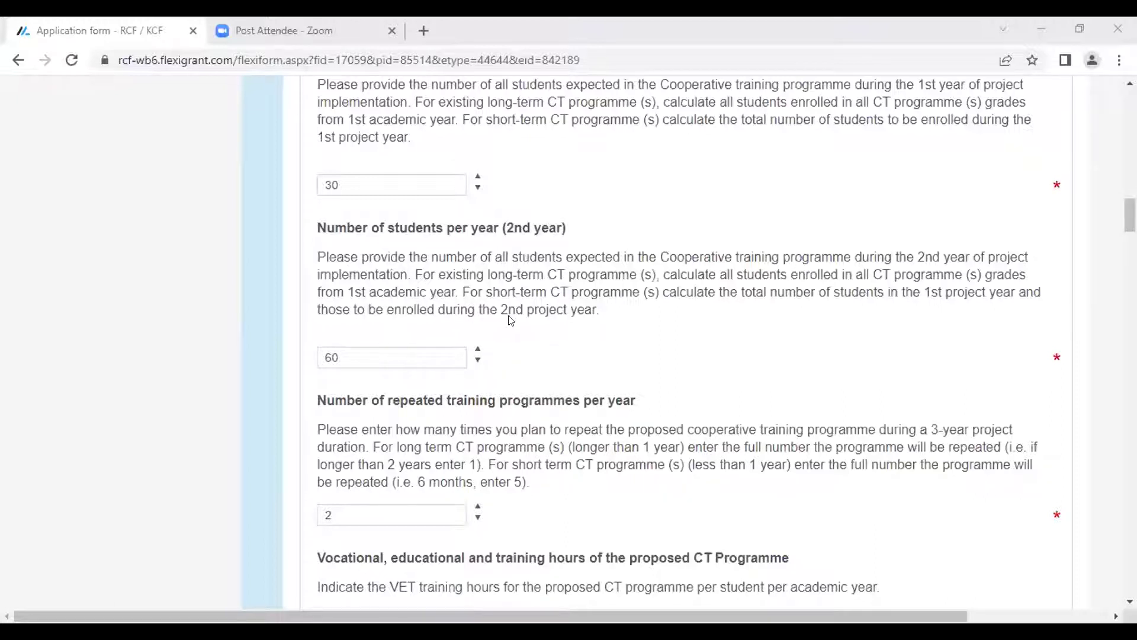
scroll(510, 321, down, 1)
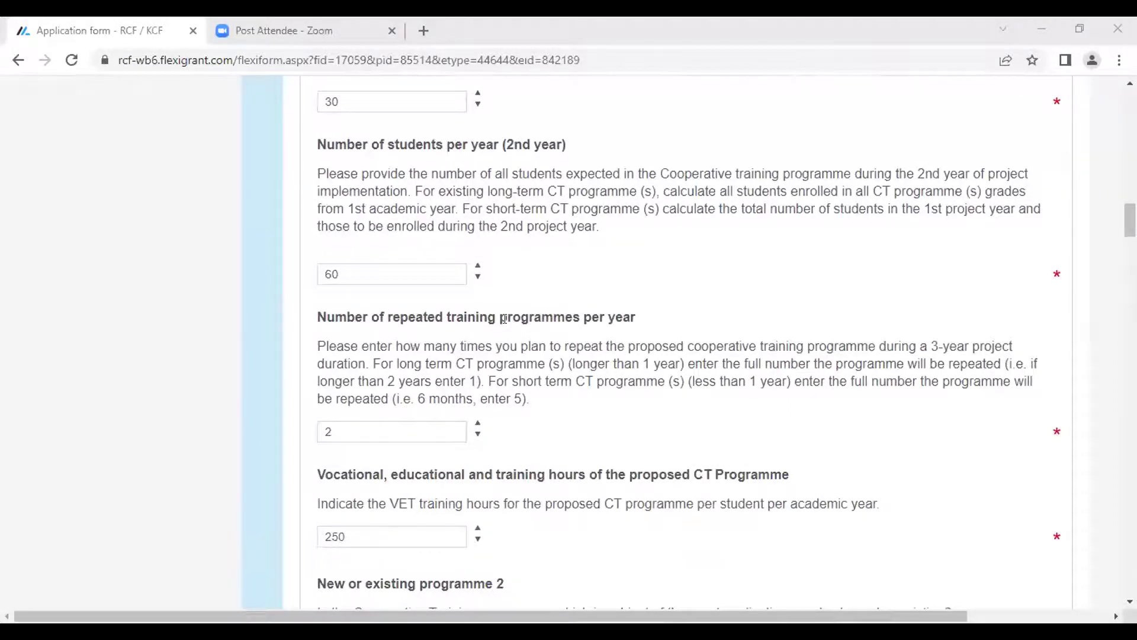
scroll(507, 326, down, 1)
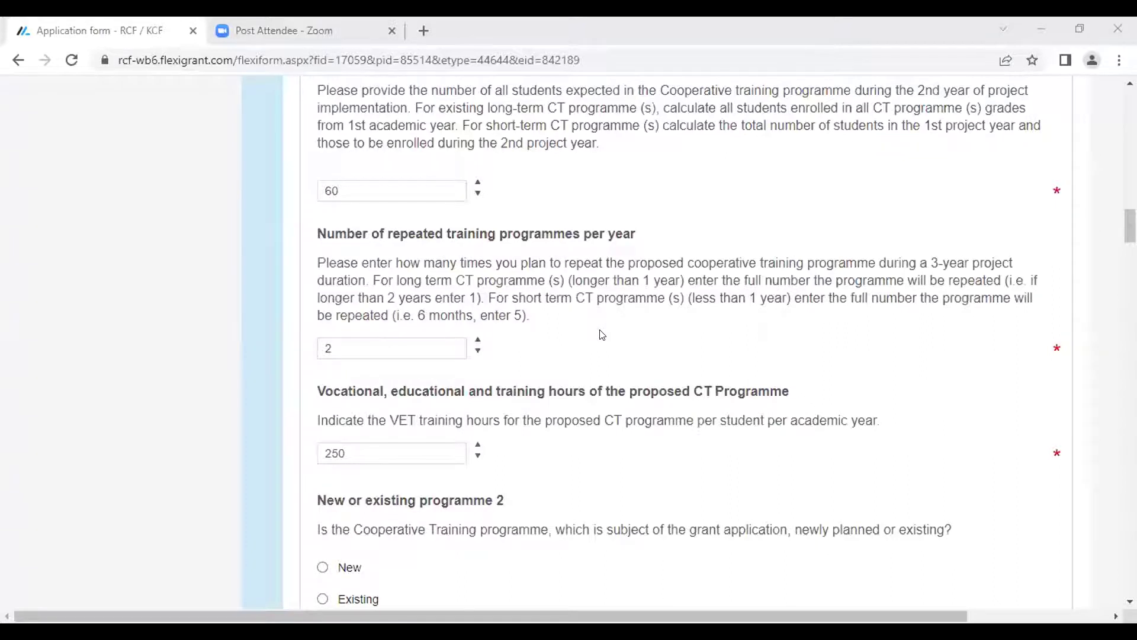
scroll(602, 335, down, 1)
Compare the completed programme 1 section with the corresponding questions for programme 2, from its new-or-existing status to its training type.
scroll(602, 335, up, 17)
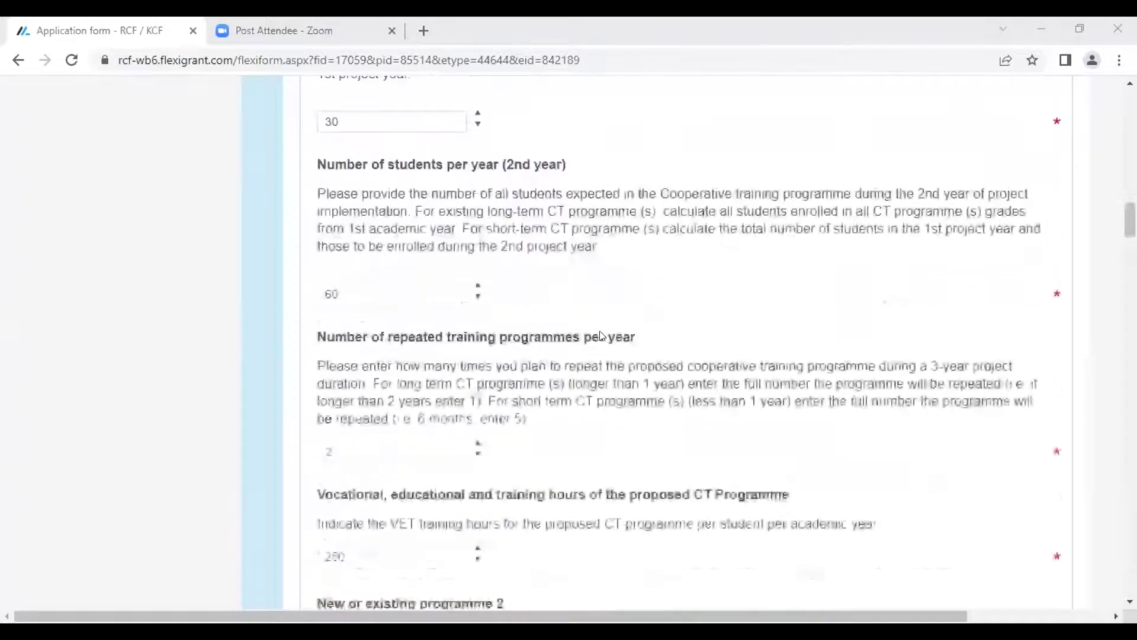
scroll(600, 336, down, 1)
scroll(616, 321, up, 5)
scroll(613, 321, up, 2)
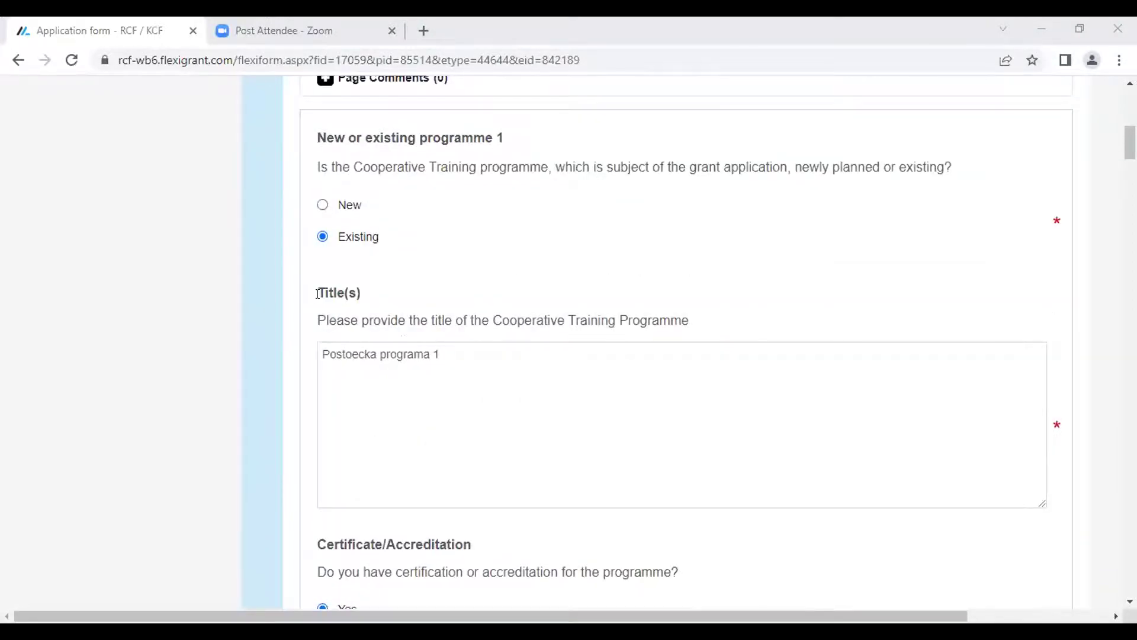
scroll(397, 269, up, 2)
scroll(399, 283, down, 15)
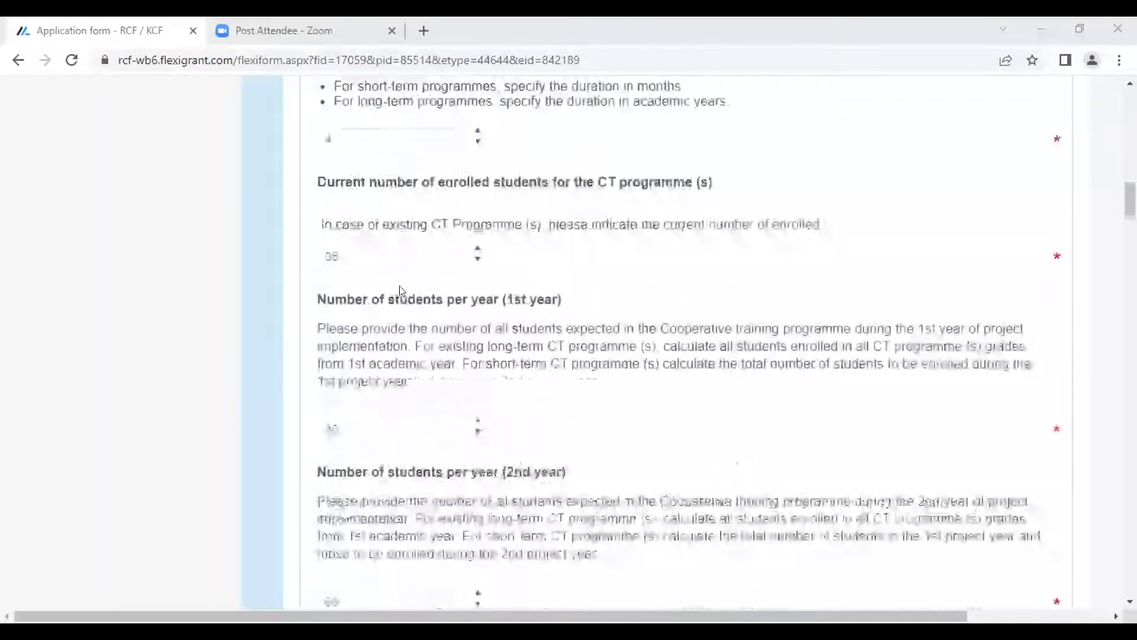
scroll(400, 290, down, 8)
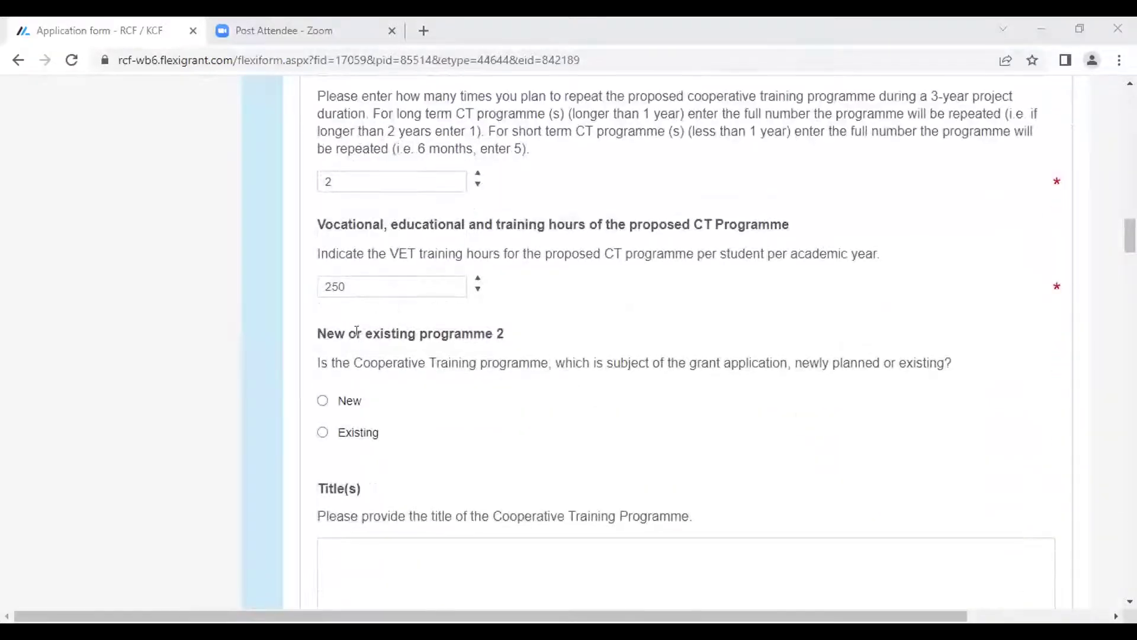
scroll(501, 349, down, 10)
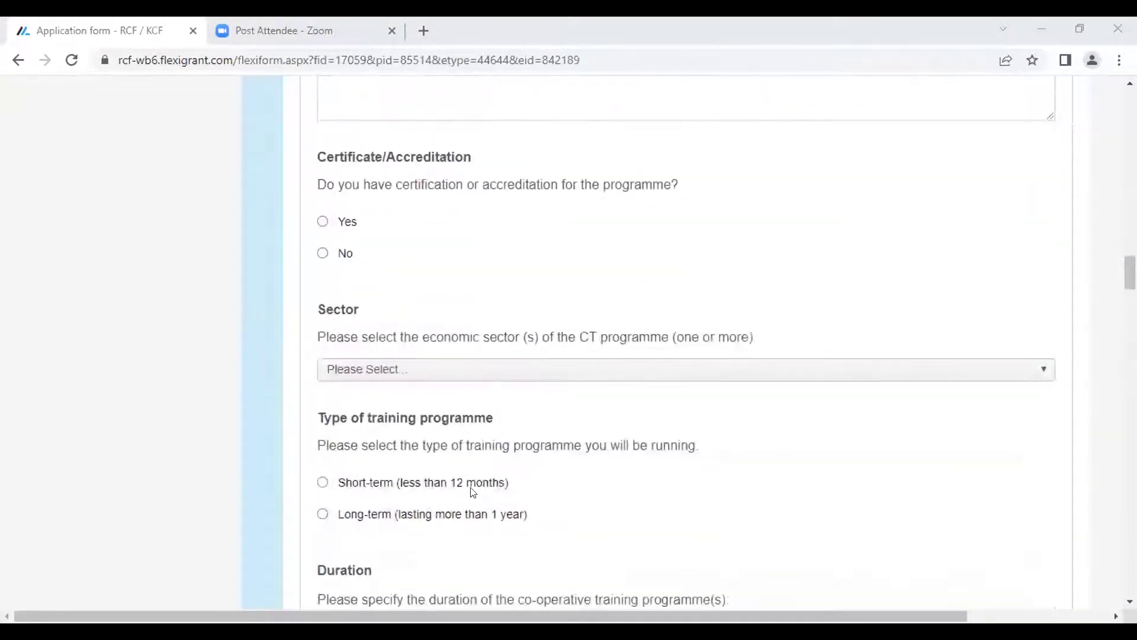